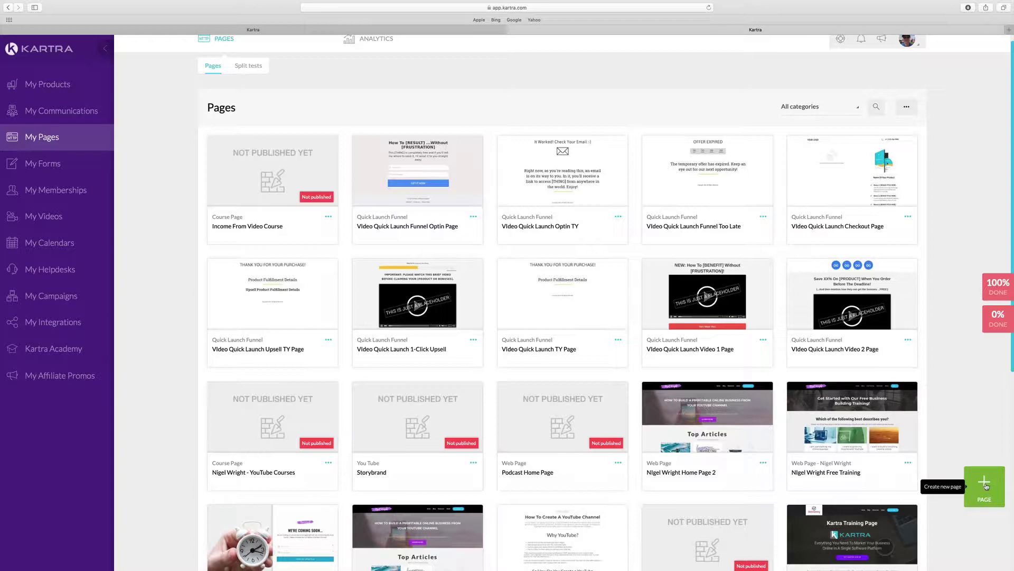
- Start a new page and preview the Blog Homes template with the orange and red text boxes over a street photo
click(986, 485)
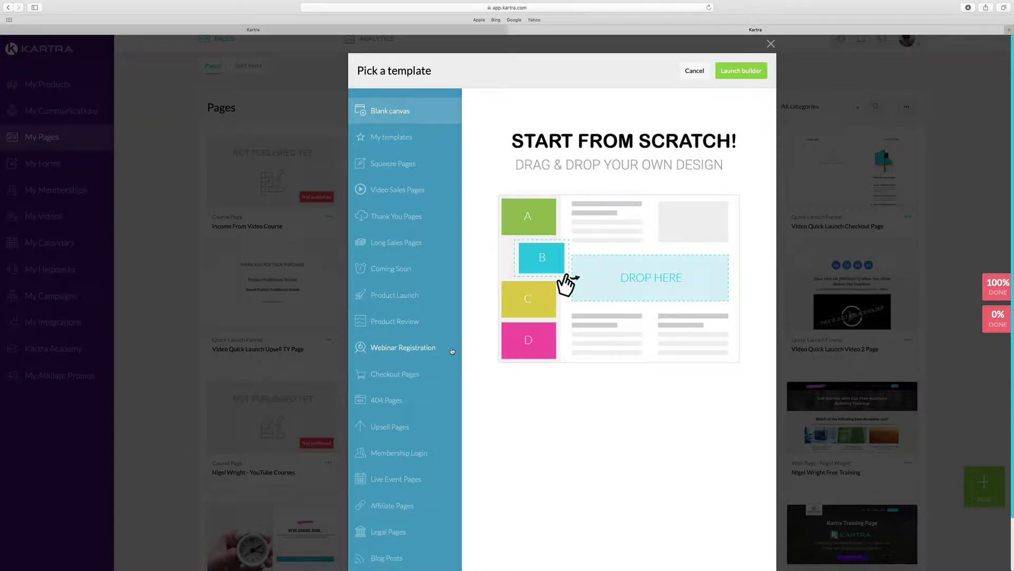
scroll(451, 352, down, 1)
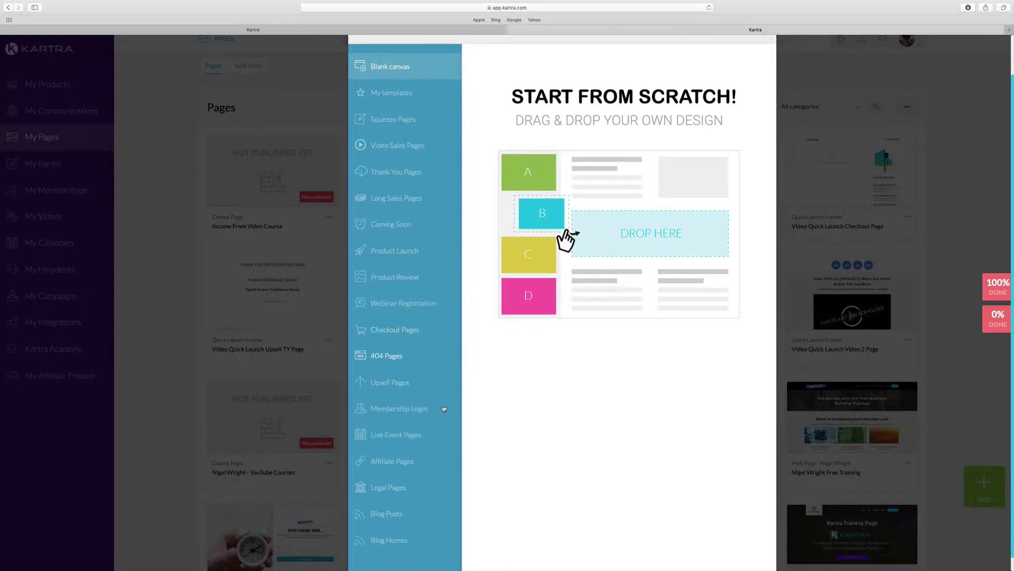
scroll(438, 465, down, 1)
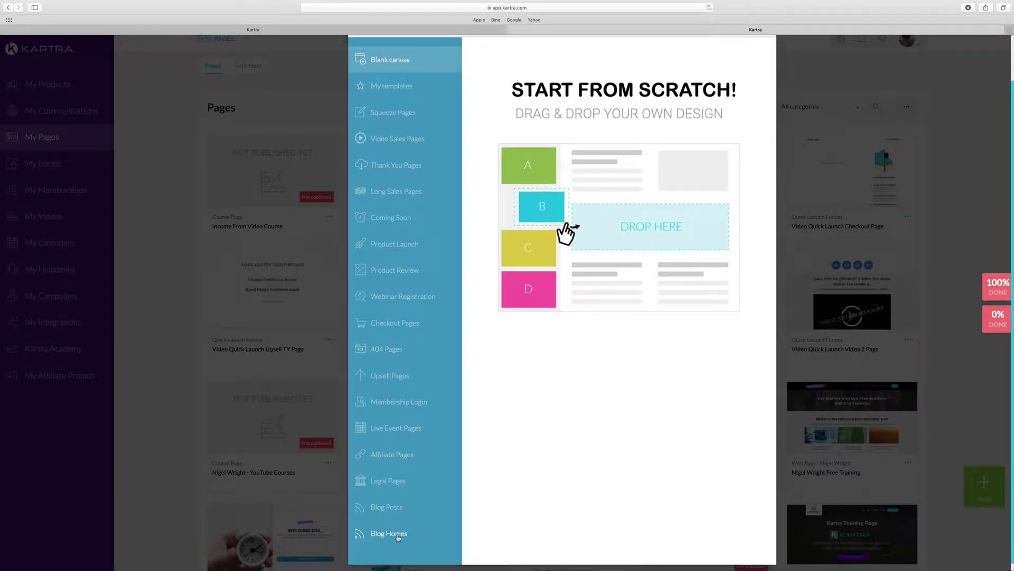
click(403, 533)
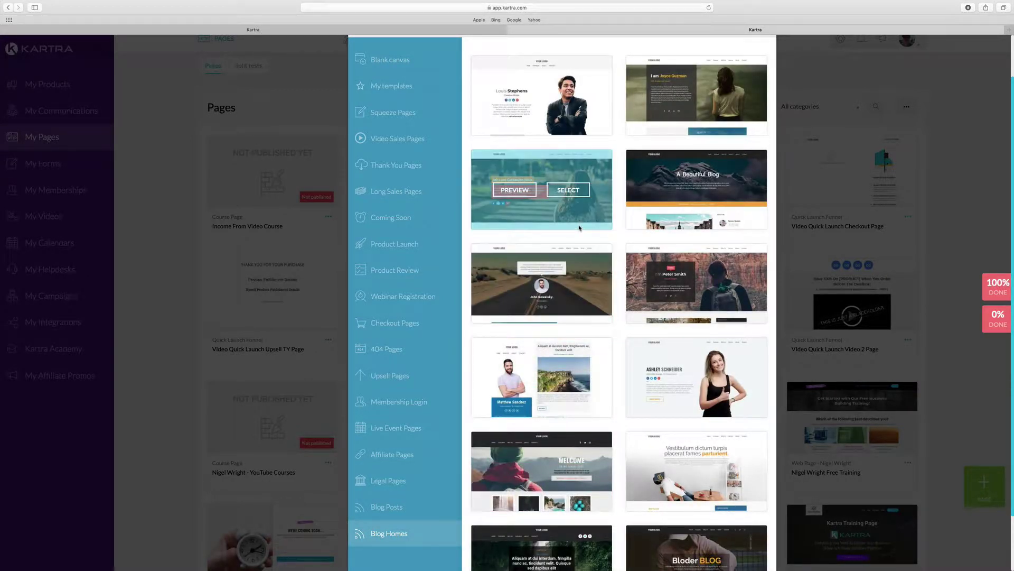
click(526, 194)
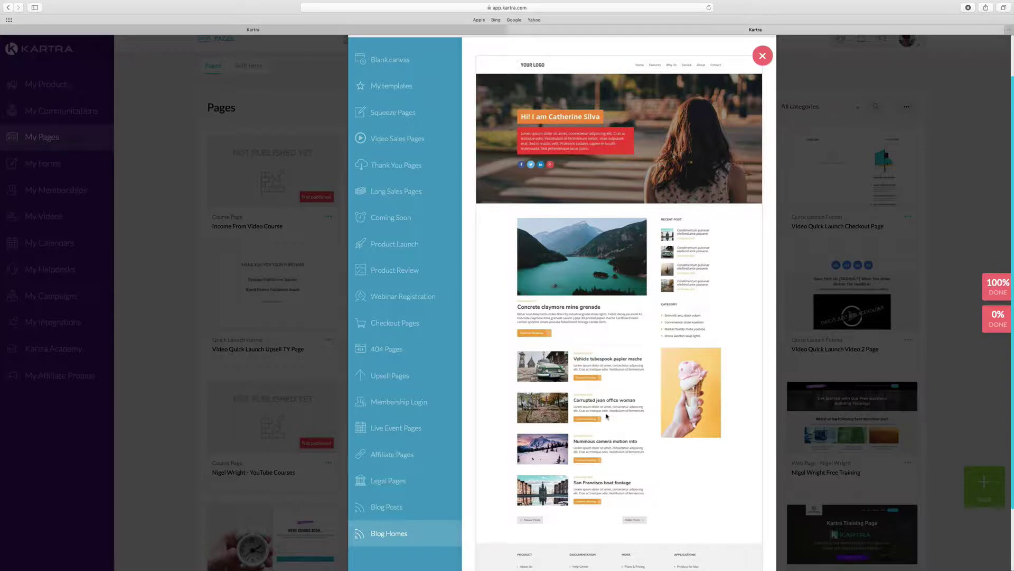
scroll(608, 418, down, 3)
scroll(607, 411, up, 5)
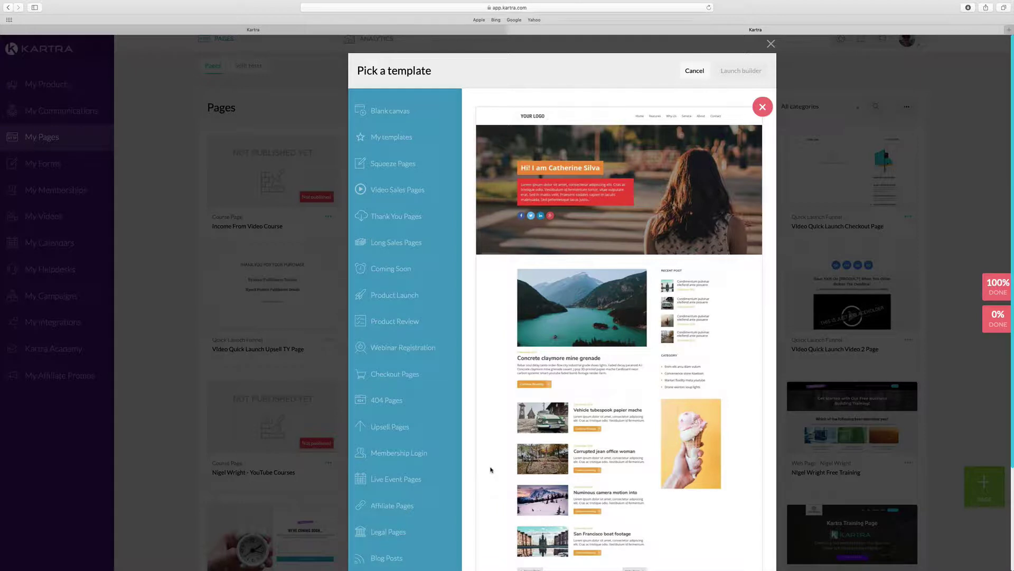
- Preview the "Efficitur Porta Mie Gravida" template among the Long Sales Pages, then return to the blank canvas option
click(394, 244)
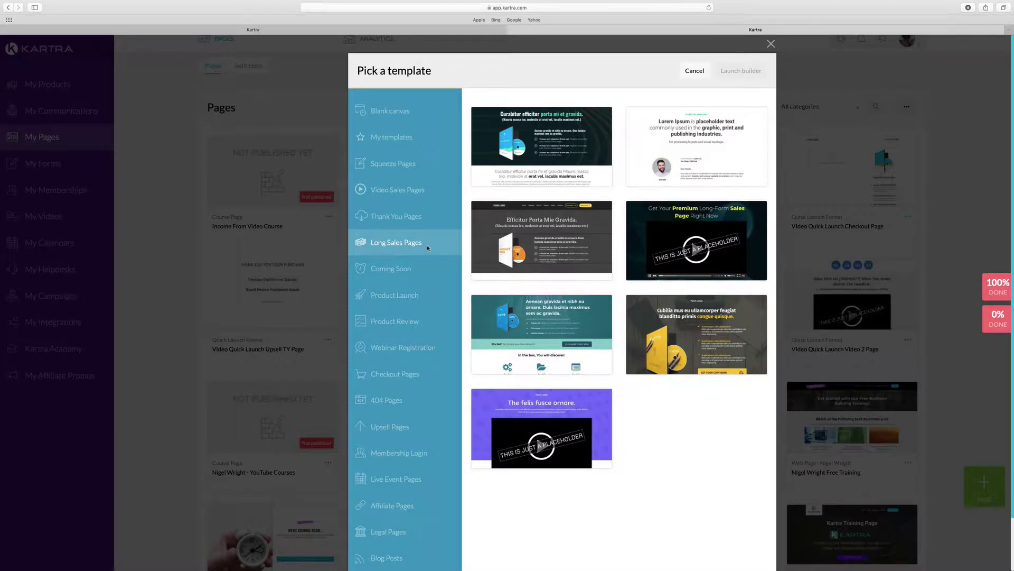
click(526, 243)
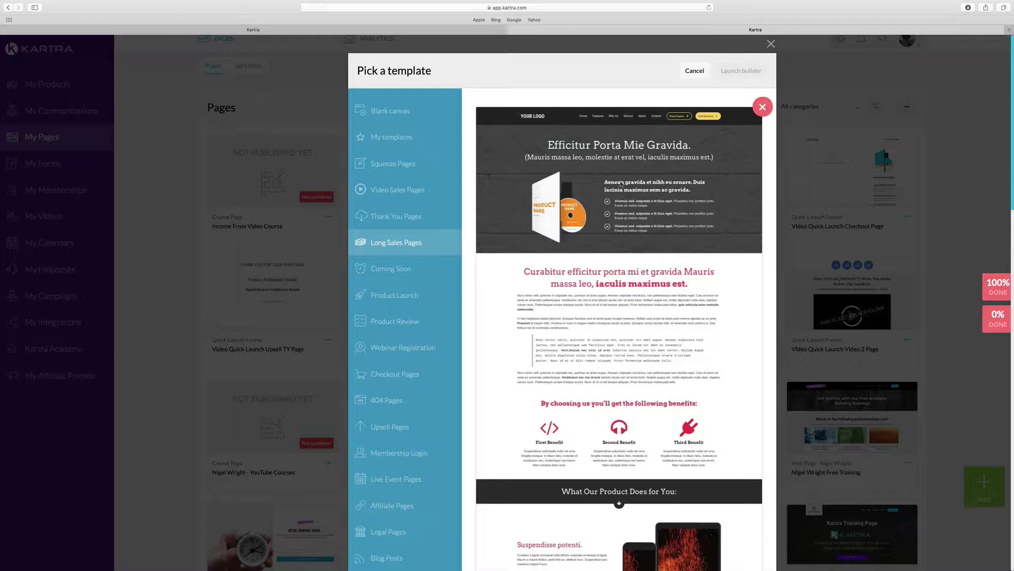
click(388, 116)
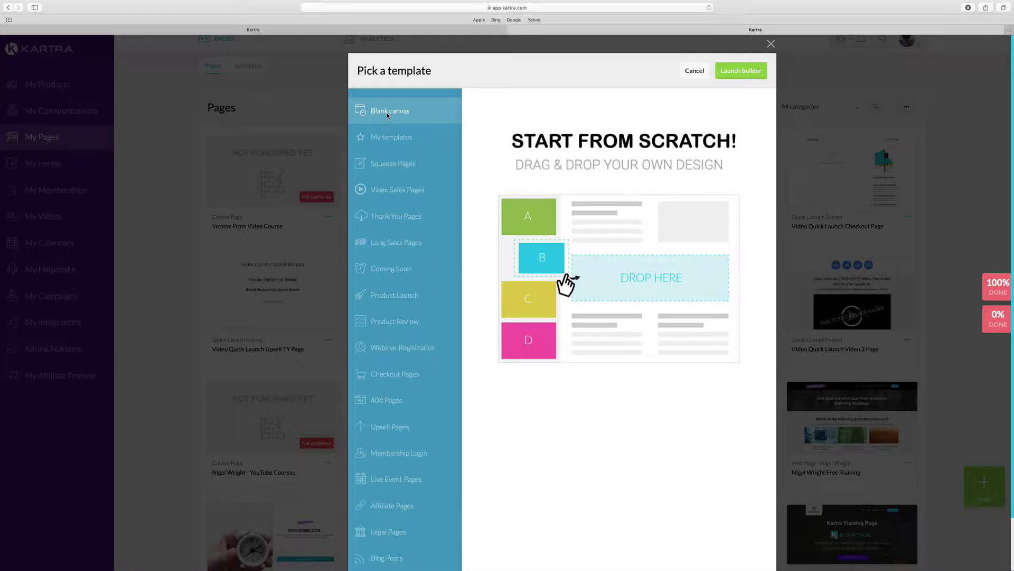
- Select the "Efficitur Porta Mie Gravida" template from Long Sales Pages and launch the builder with it
click(394, 244)
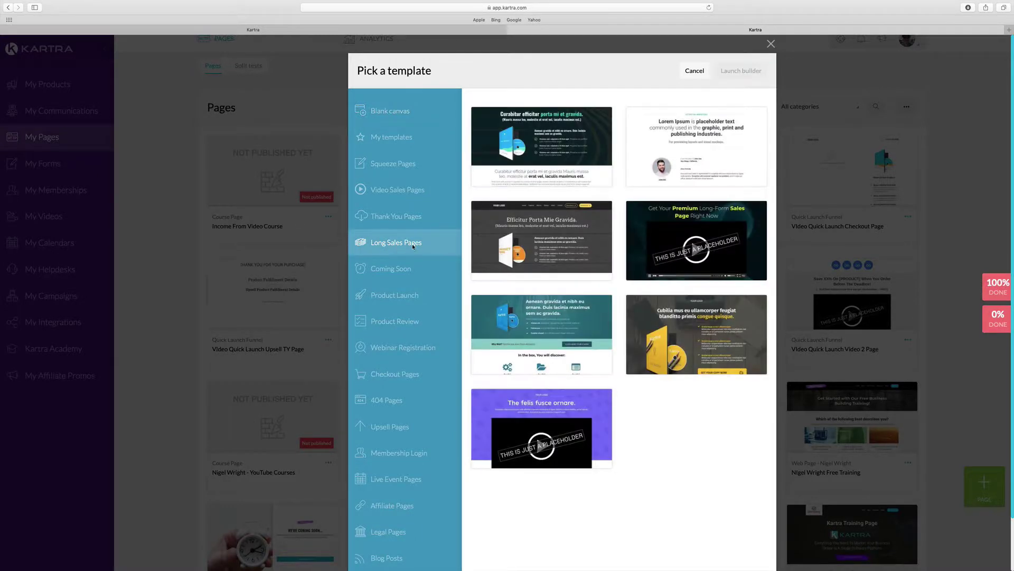
mouse_move(567, 247)
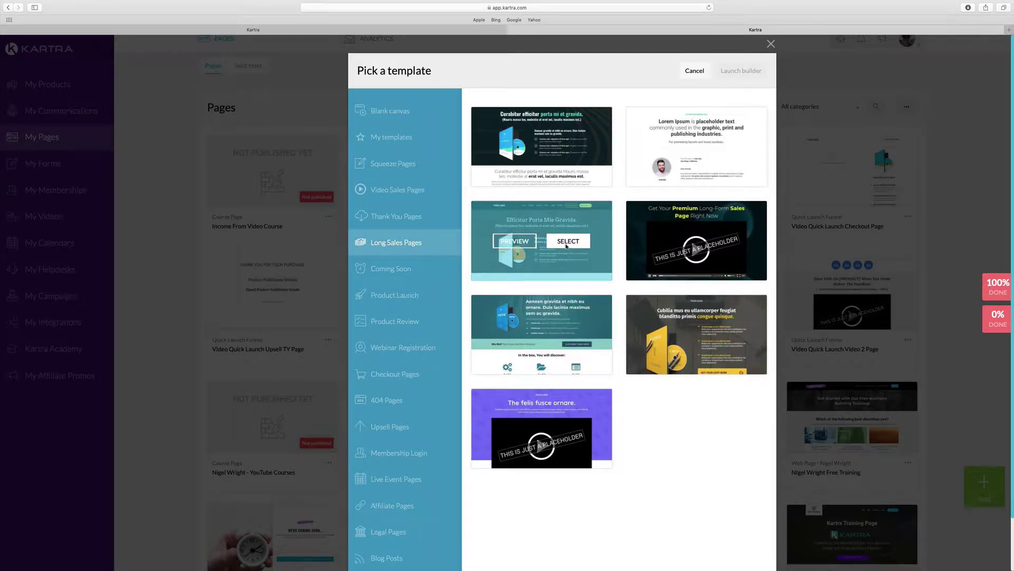
click(567, 246)
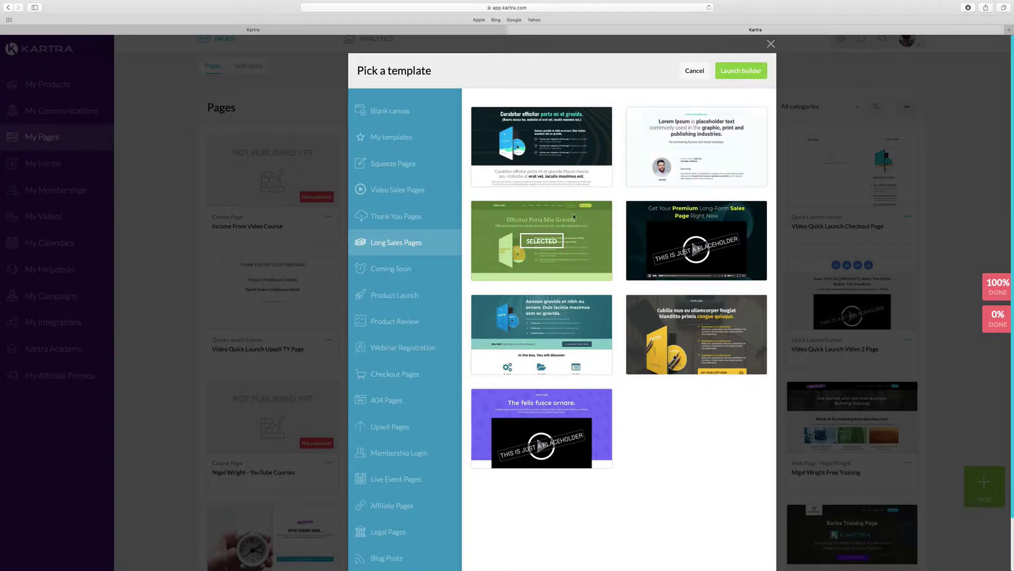
scroll(546, 280, down, 1)
mouse_move(707, 312)
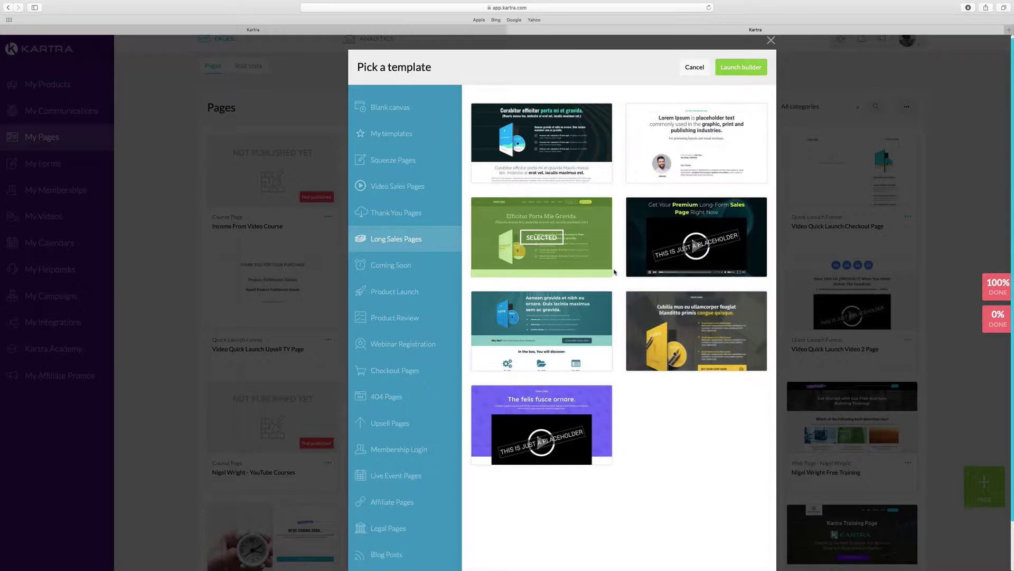
click(746, 70)
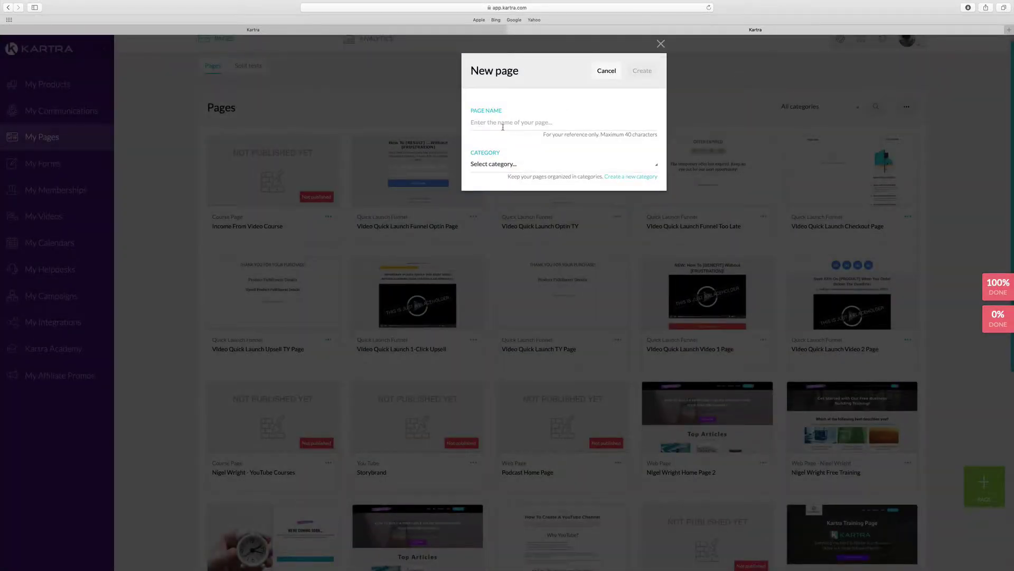
- Name the new page "Web Demo", assign it to the Web Page category and create it
click(503, 124)
text(Web)
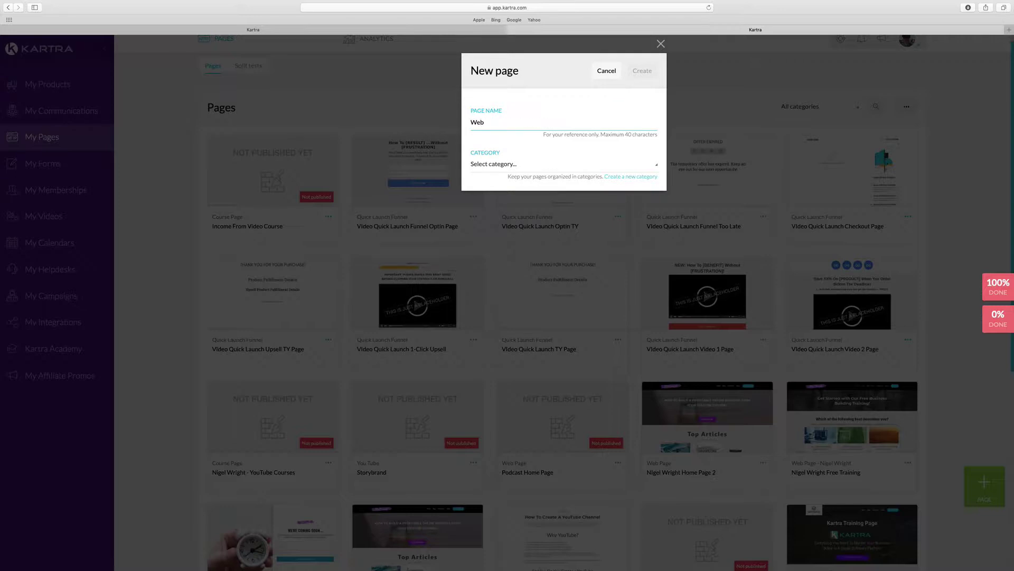
text( Demo)
click(506, 165)
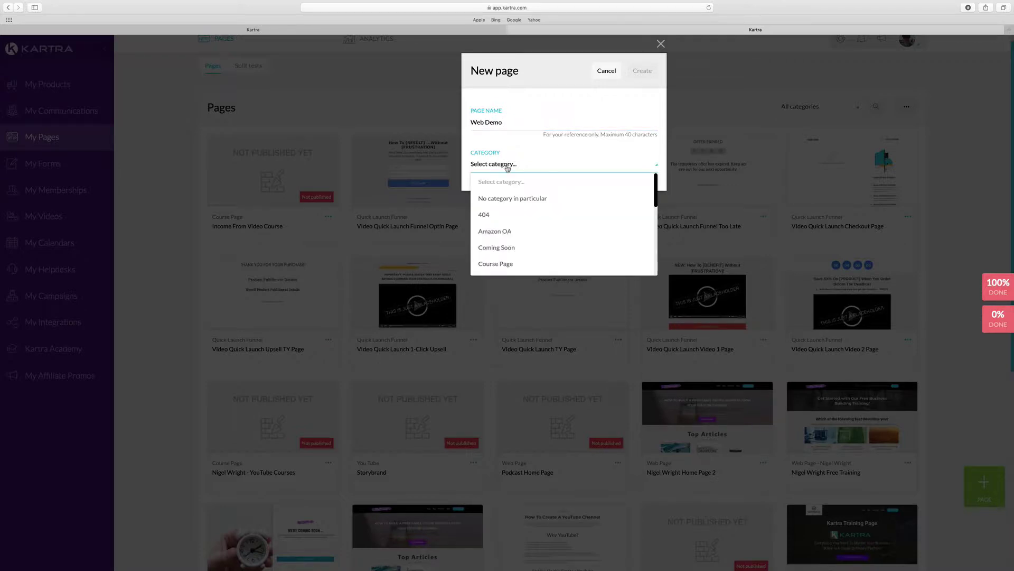
scroll(510, 248, down, 6)
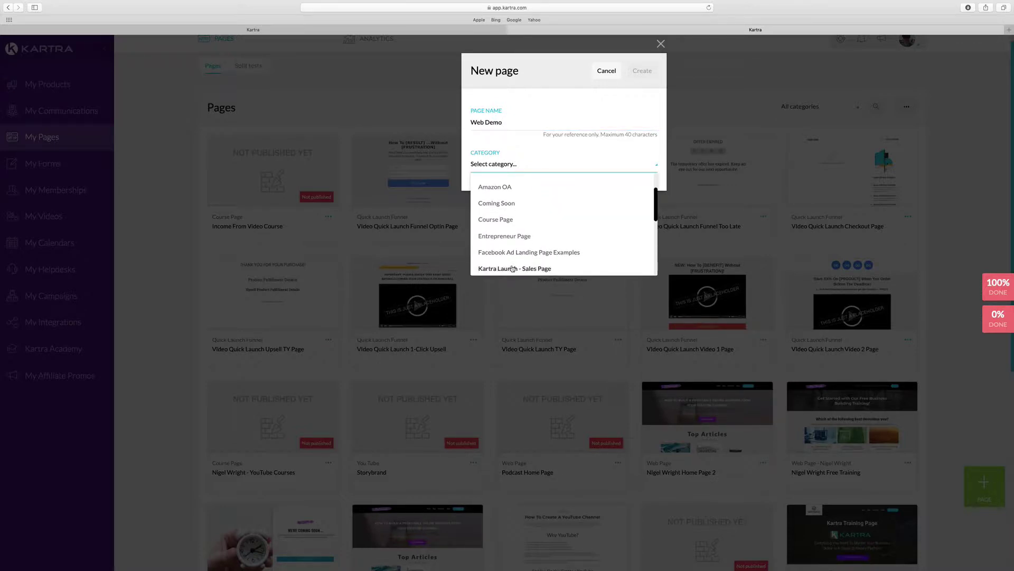
scroll(510, 258, down, 6)
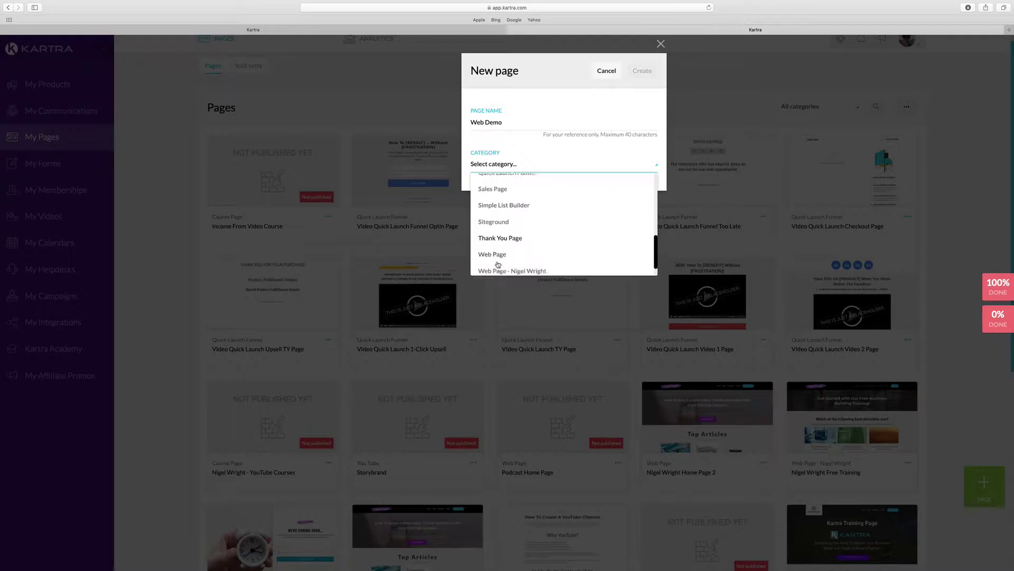
click(494, 237)
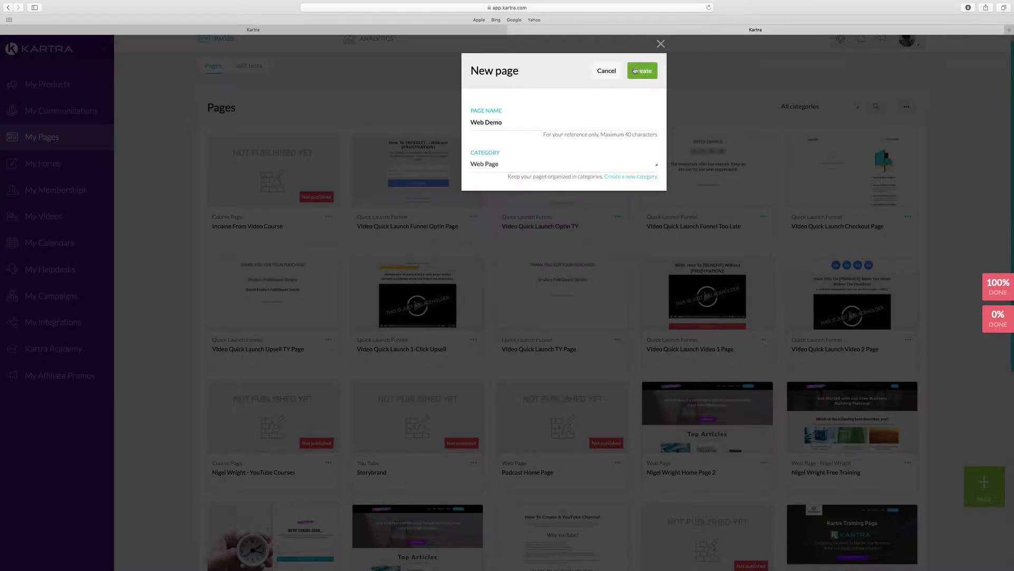
click(637, 70)
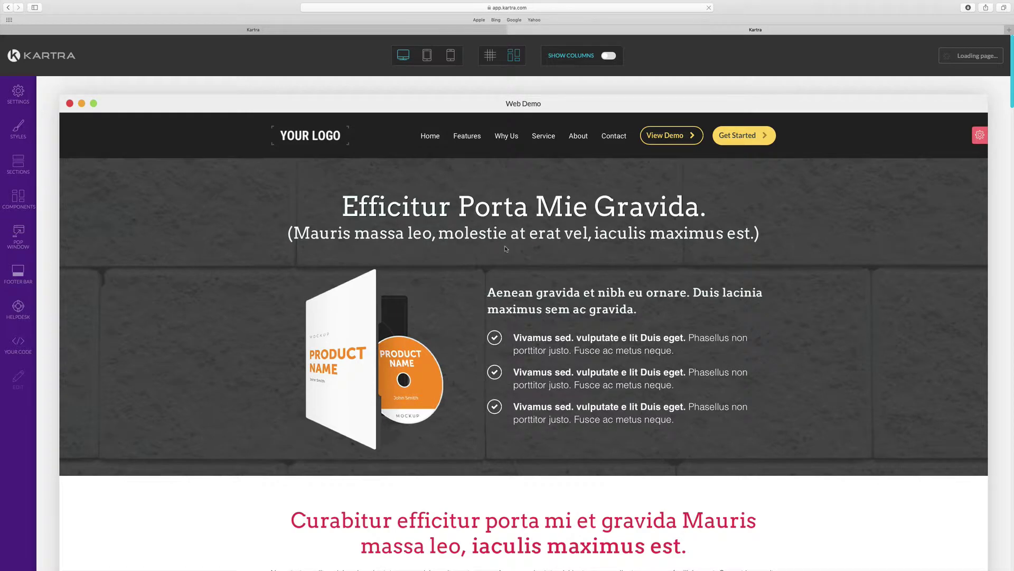
- Look through the template's sections, from the header down to "What you will get?", and return to the beginning of the page
scroll(523, 285, down, 5)
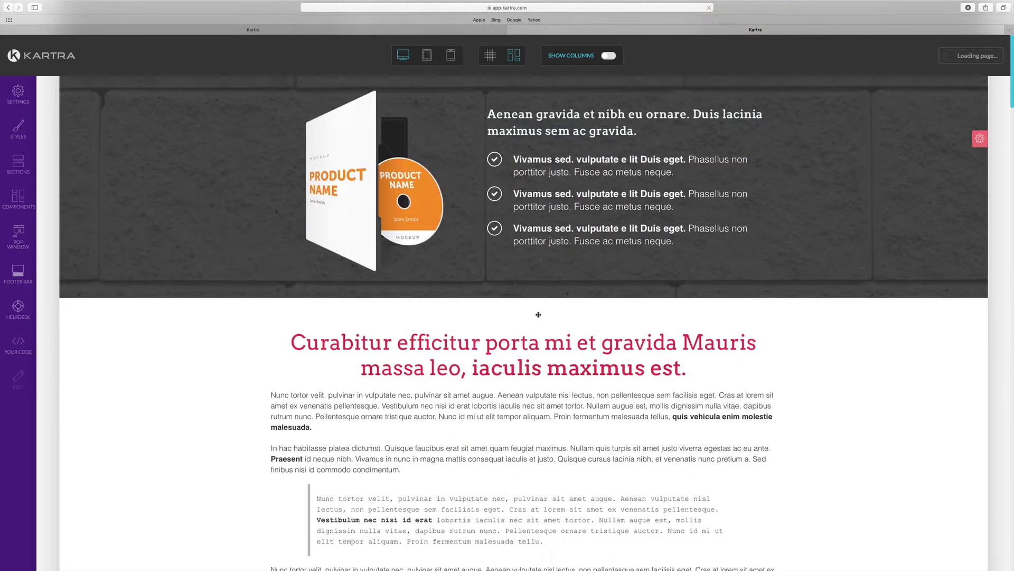
scroll(538, 314, down, 10)
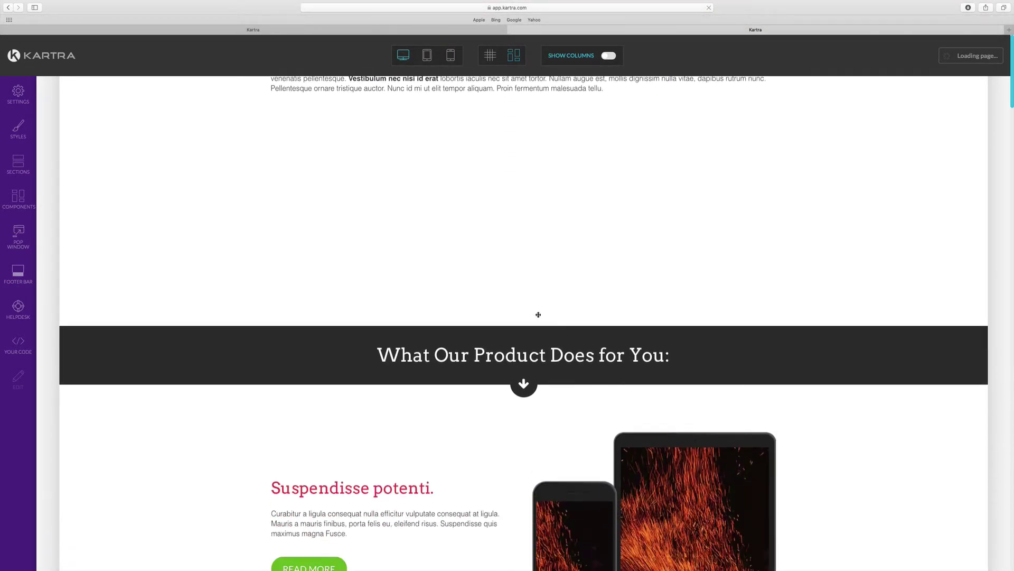
scroll(539, 315, down, 5)
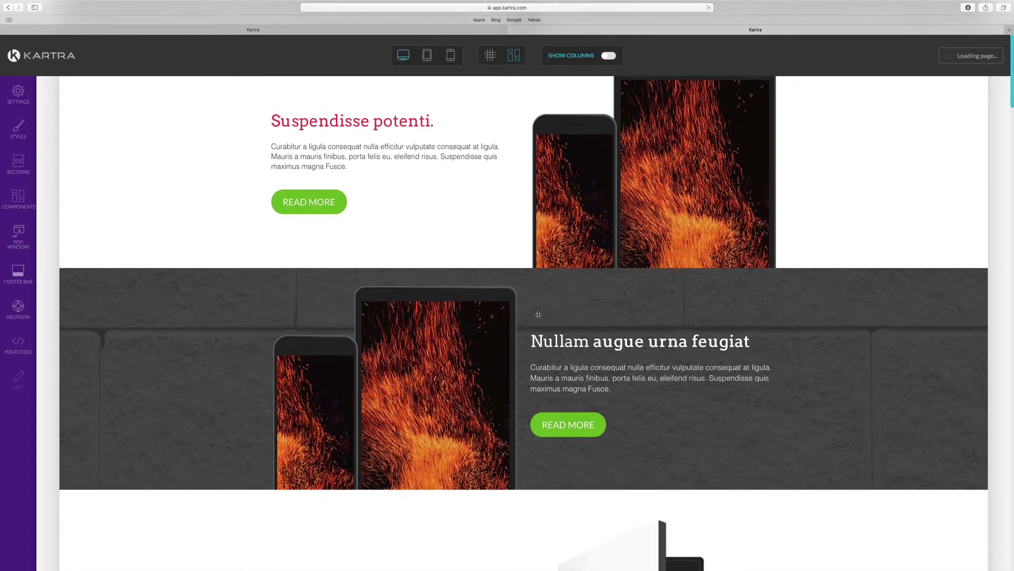
scroll(538, 315, down, 5)
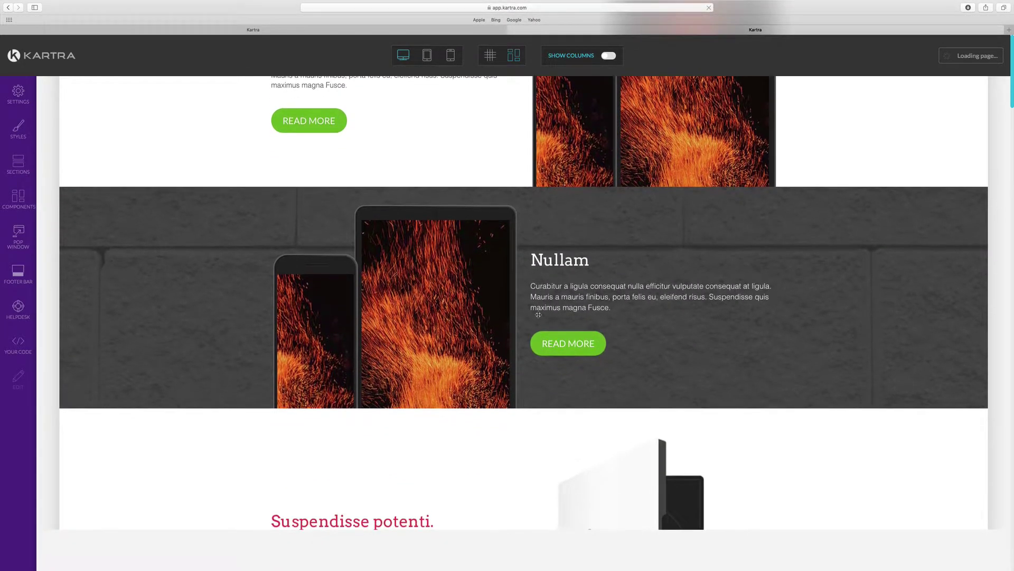
scroll(539, 314, up, 4)
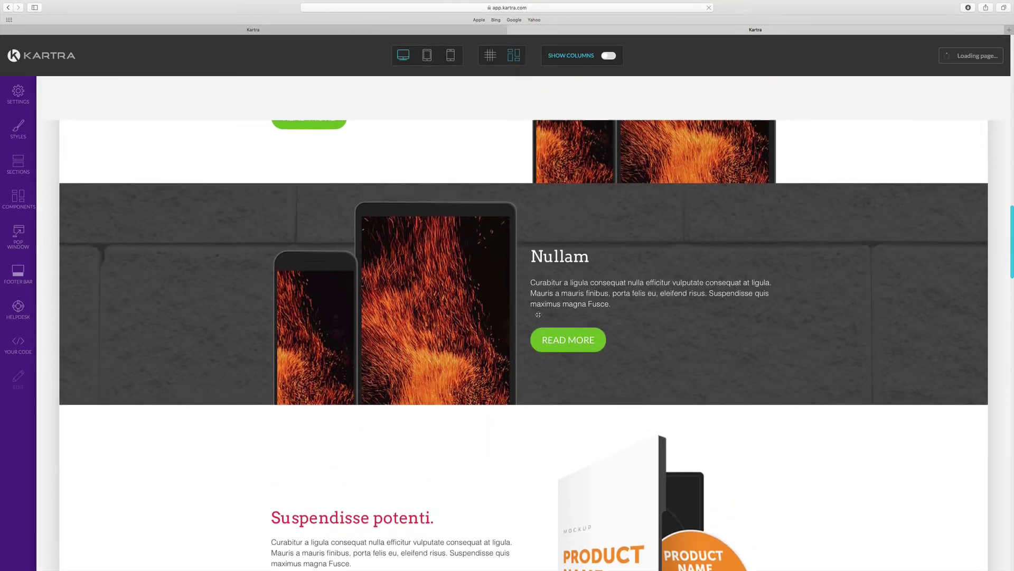
scroll(539, 314, down, 4)
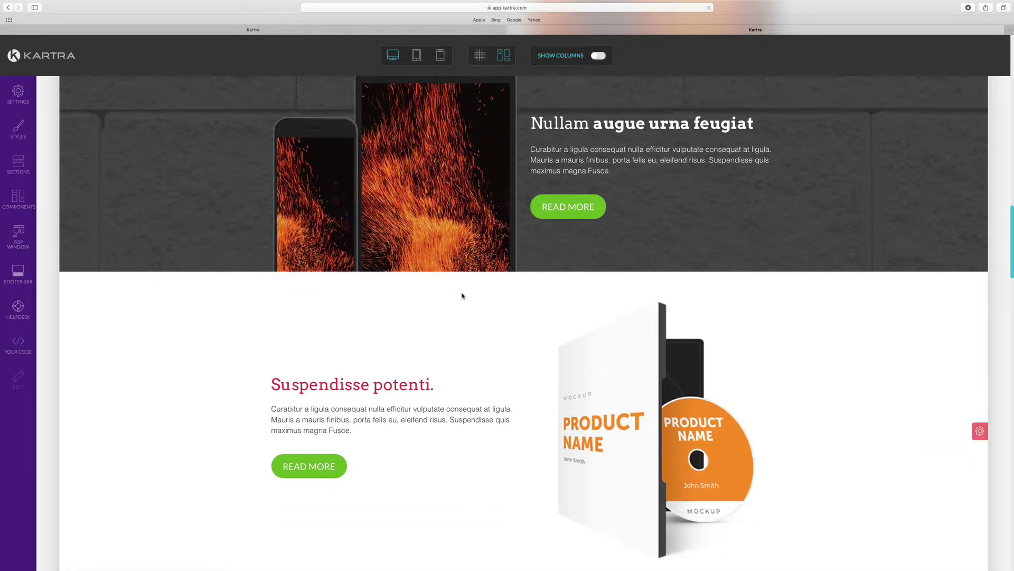
scroll(462, 295, down, 6)
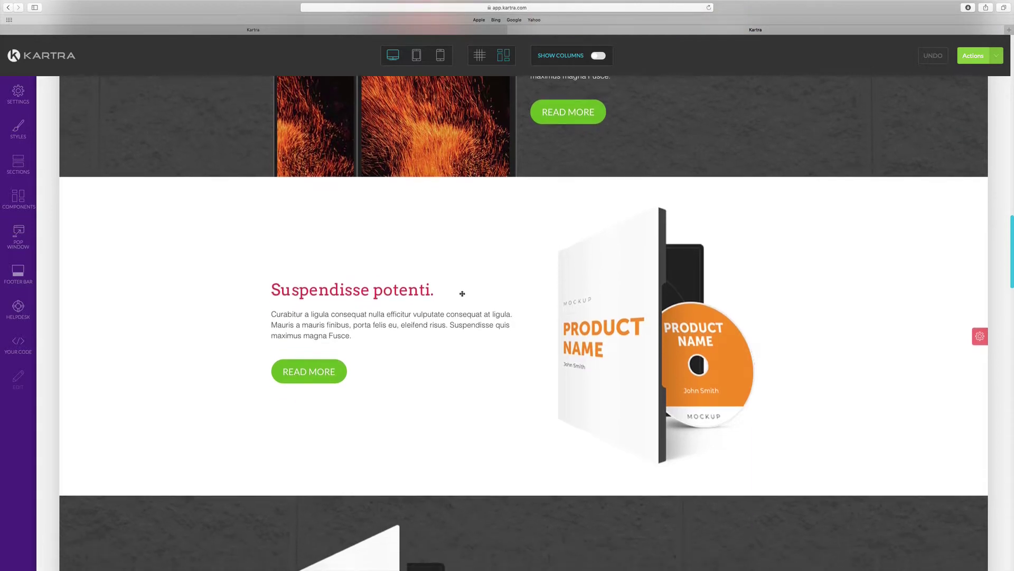
scroll(462, 294, down, 8)
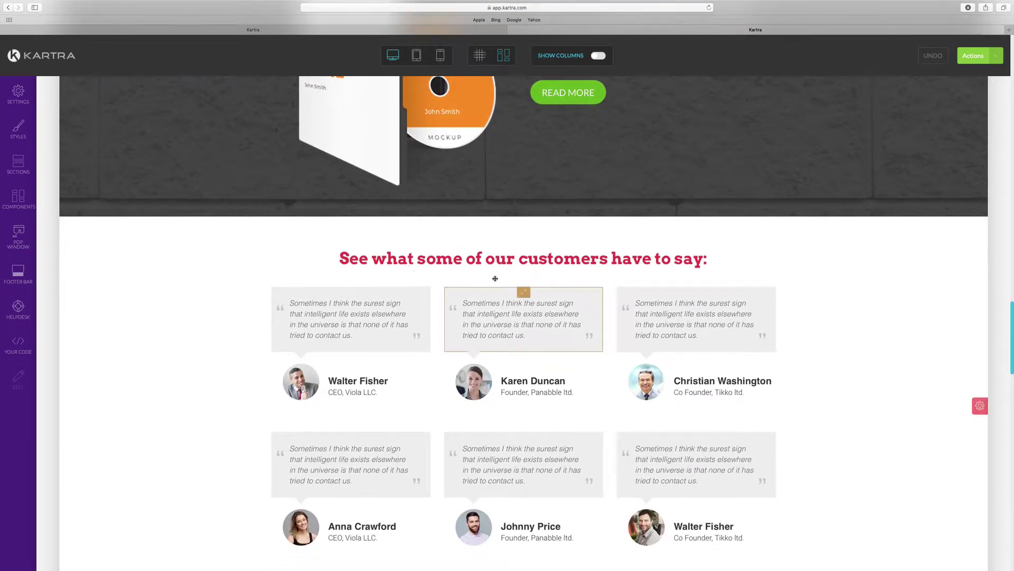
scroll(518, 282, down, 4)
scroll(517, 281, down, 4)
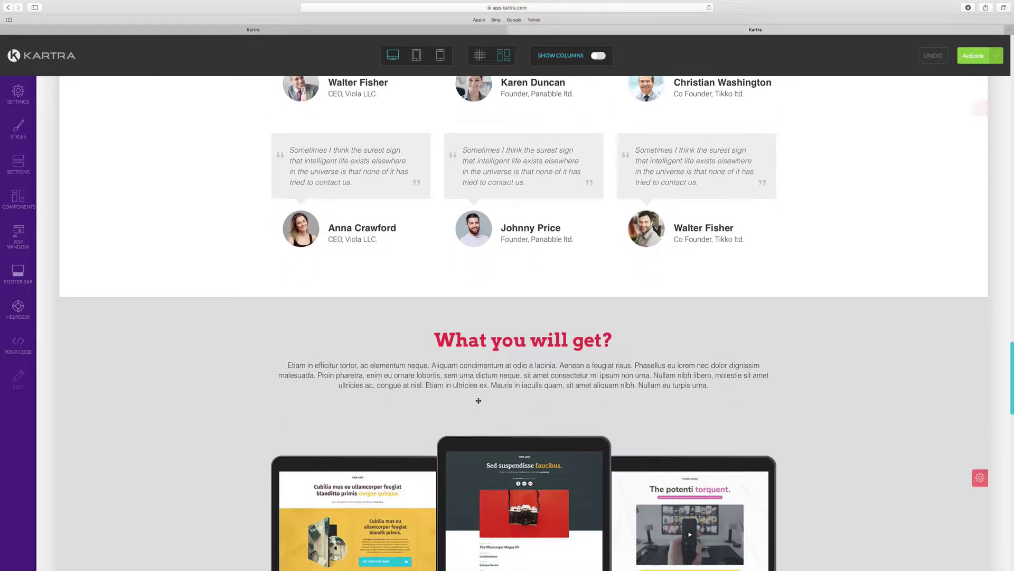
scroll(474, 390, up, 20)
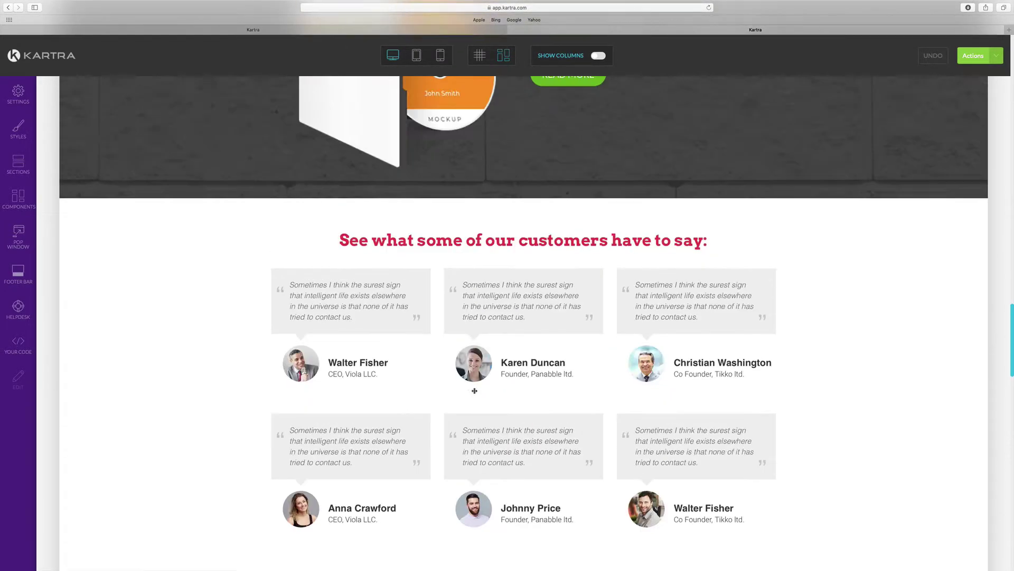
scroll(474, 390, up, 15)
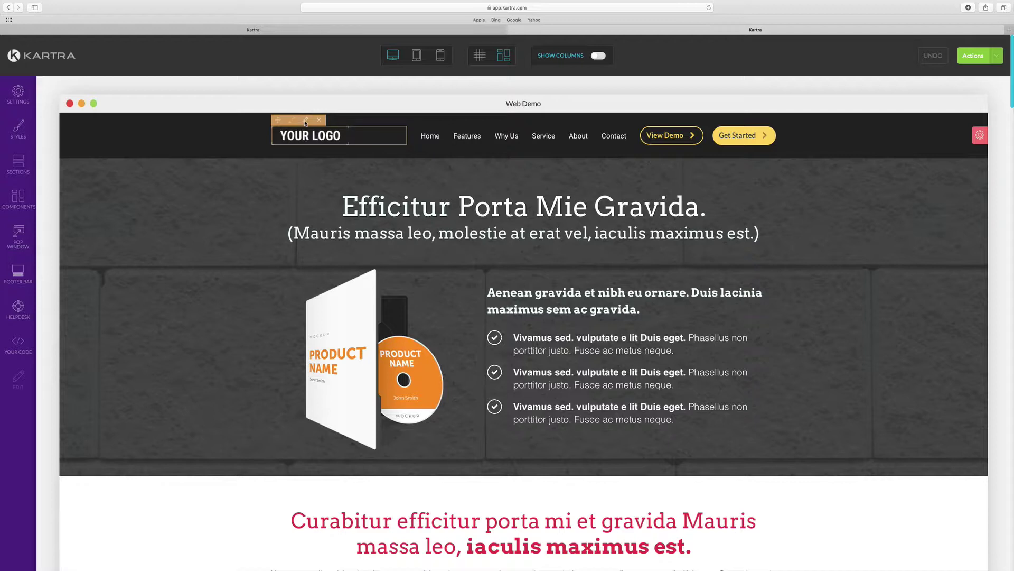
- Open the header logo's style settings and apply a top margin of 30 px
click(306, 119)
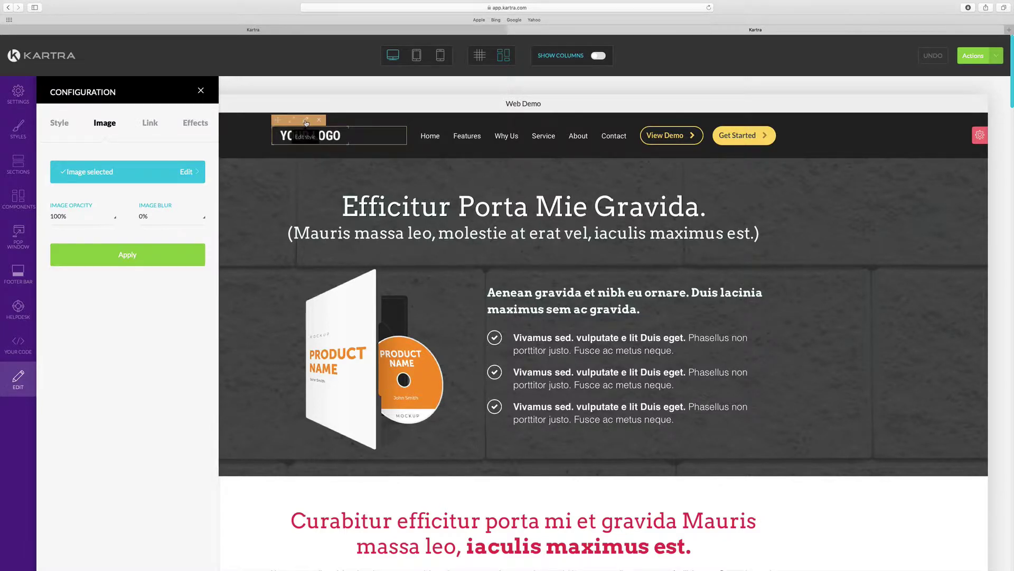
click(60, 124)
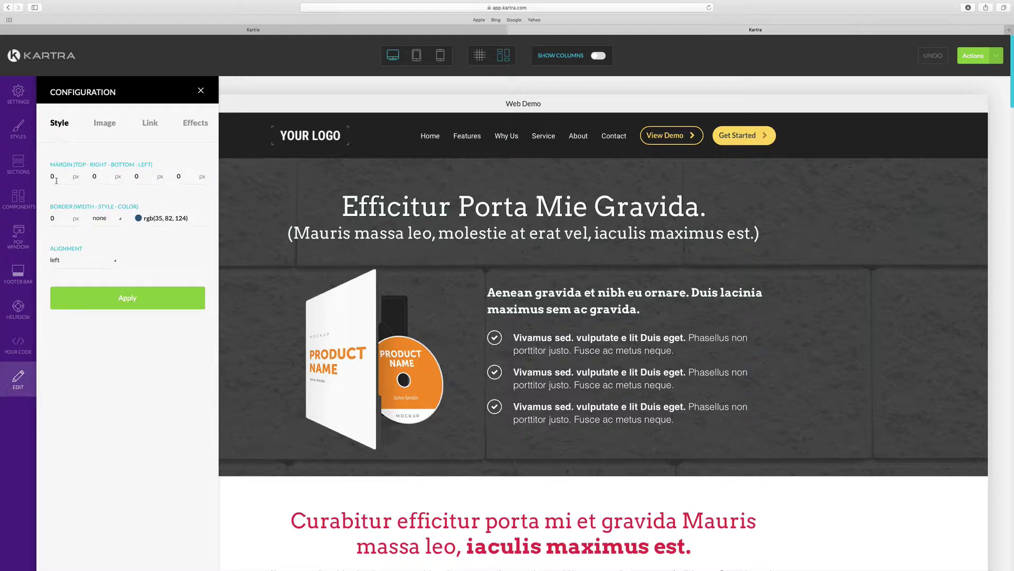
drag(56, 177, 42, 180)
click(127, 297)
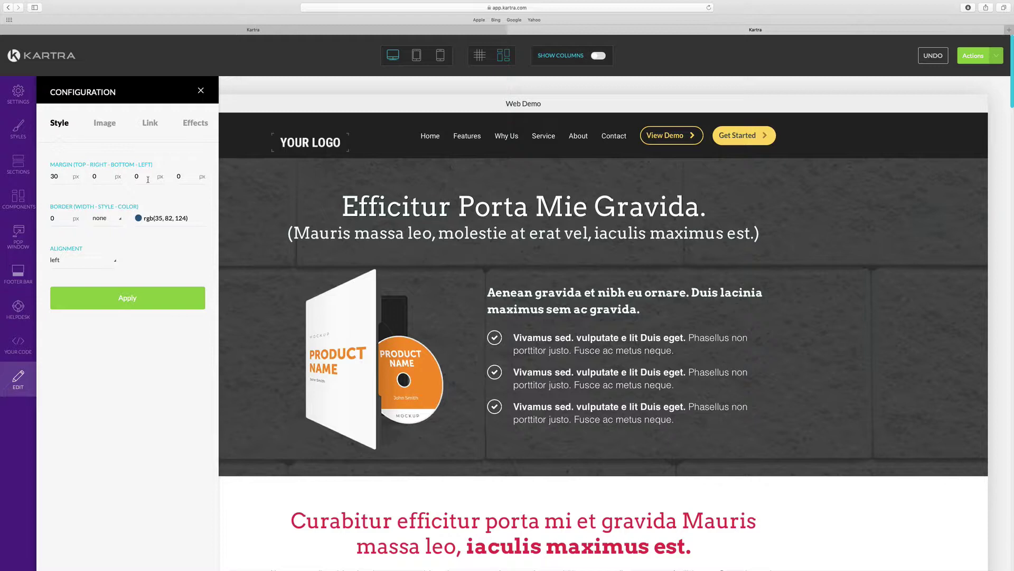
- Reset the header logo's top margin to 0 px and replace its image with the purple brush-stroke logo on black from the image library
drag(64, 176, 46, 176)
text(0)
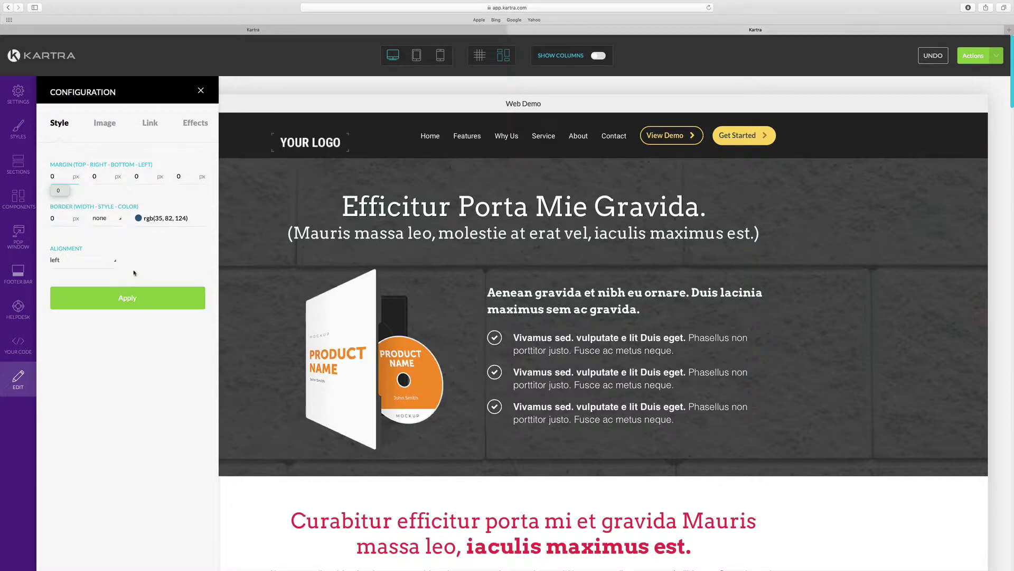
click(104, 123)
click(186, 173)
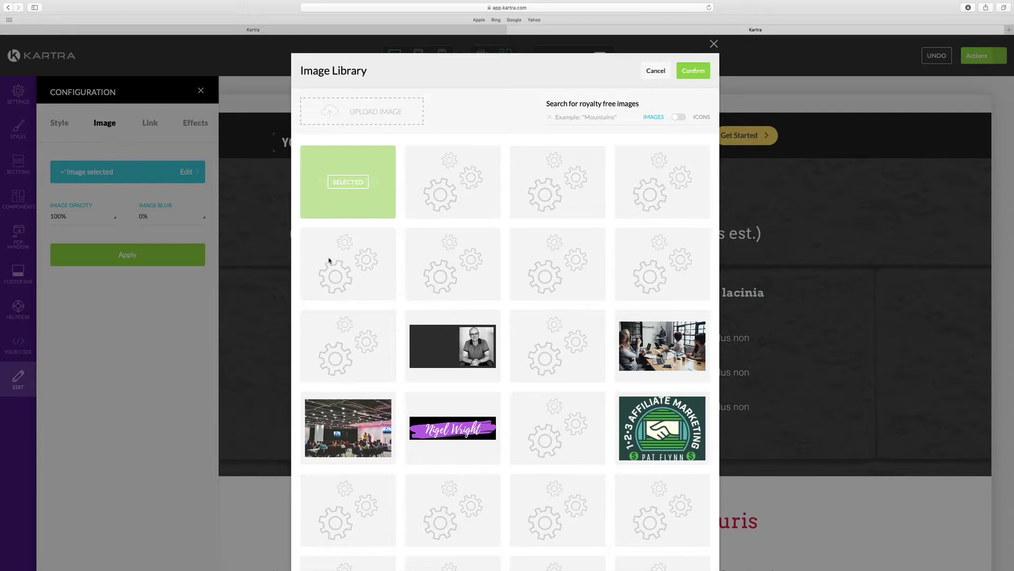
mouse_move(449, 429)
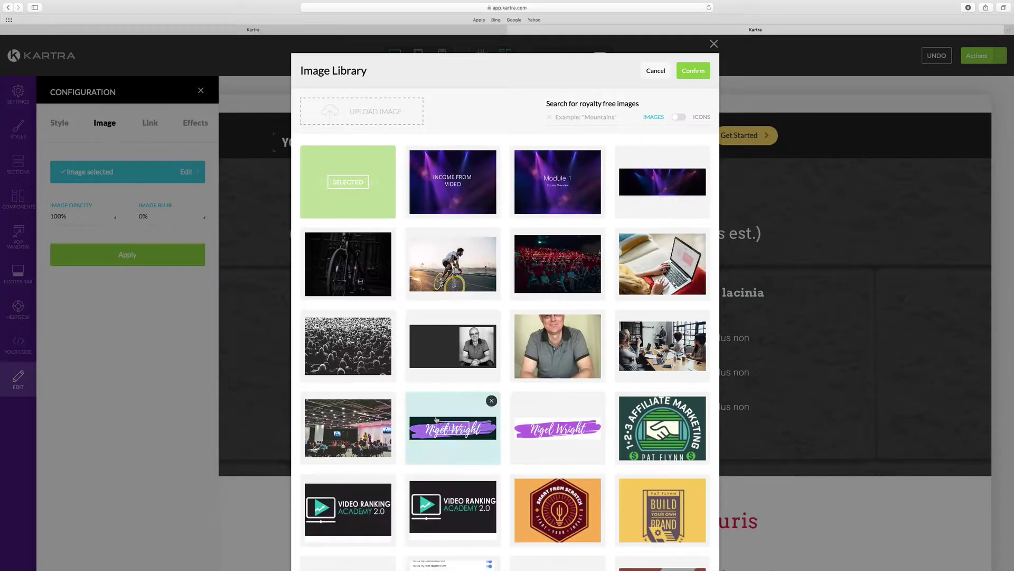
click(449, 428)
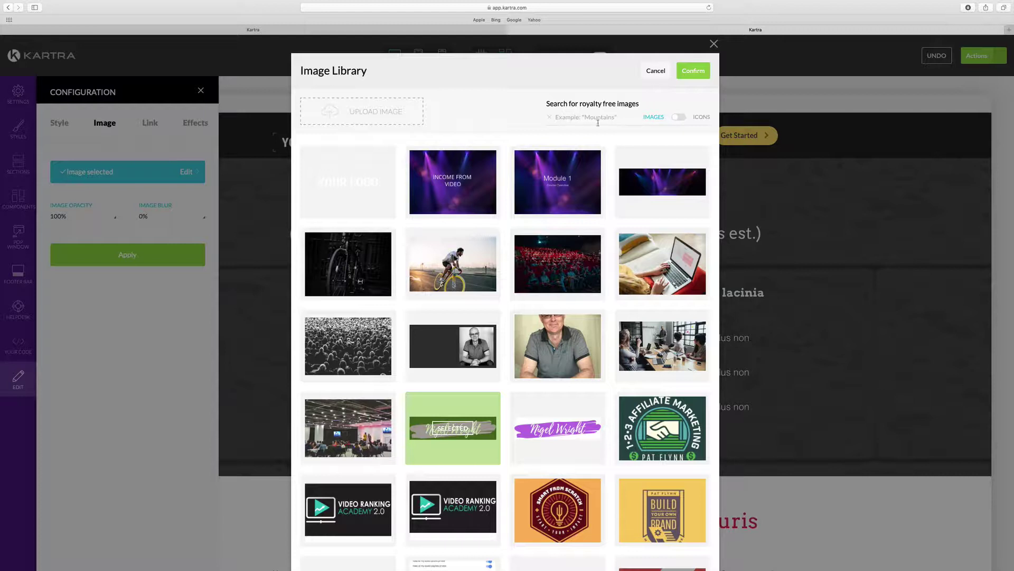
click(703, 73)
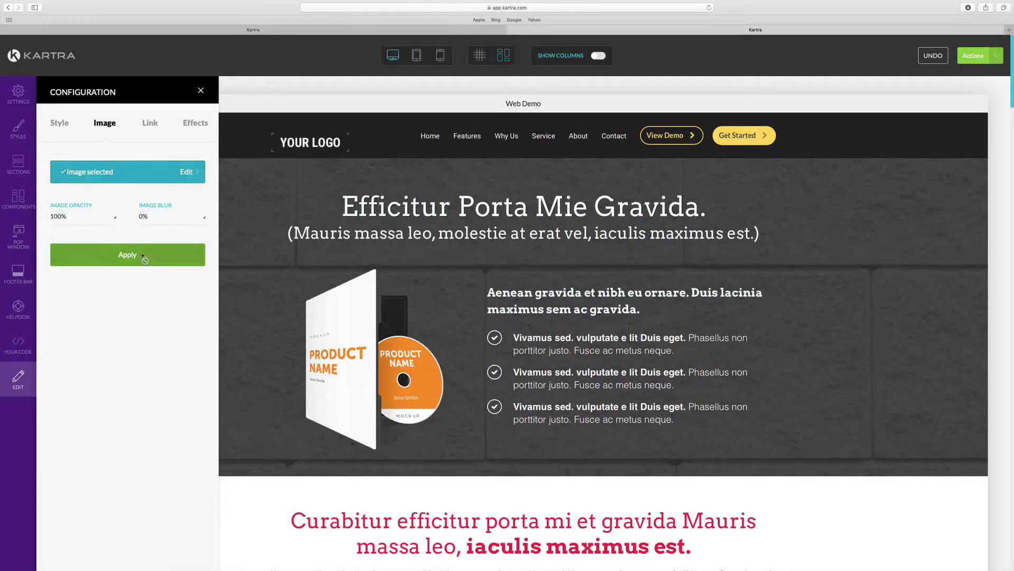
click(142, 256)
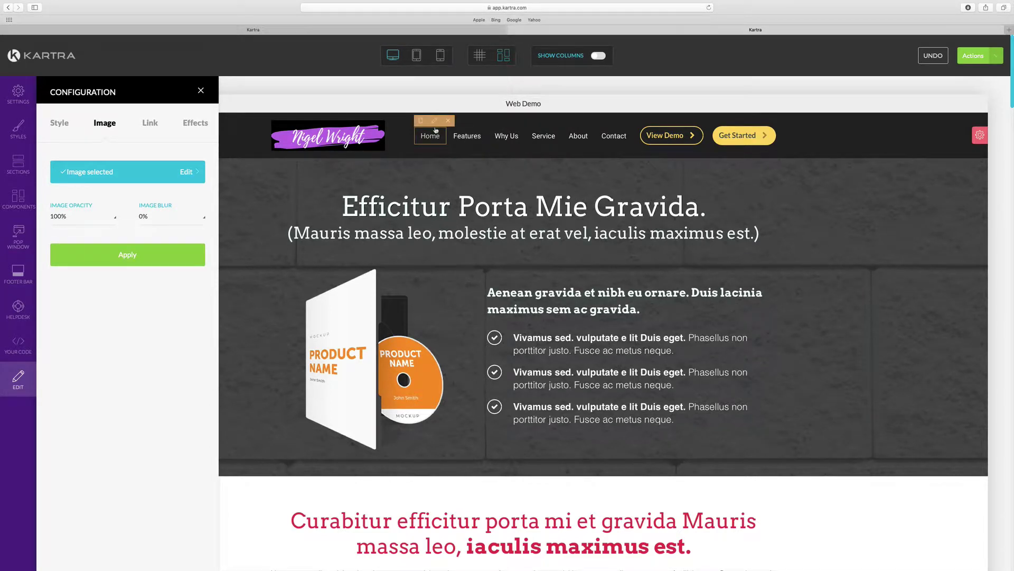
- Delete the Home item from the header navigation menu
mouse_move(434, 138)
click(435, 123)
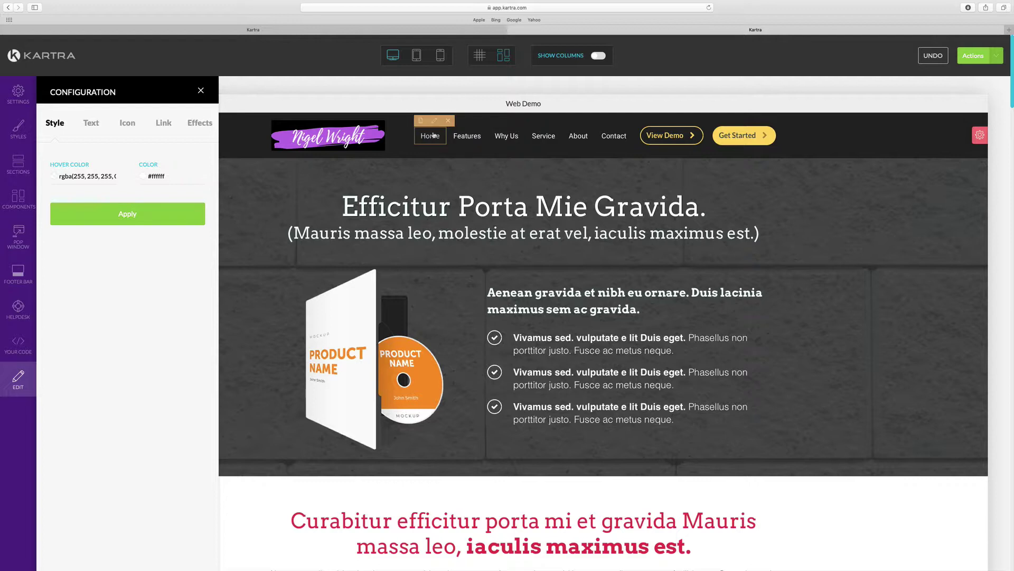
click(448, 121)
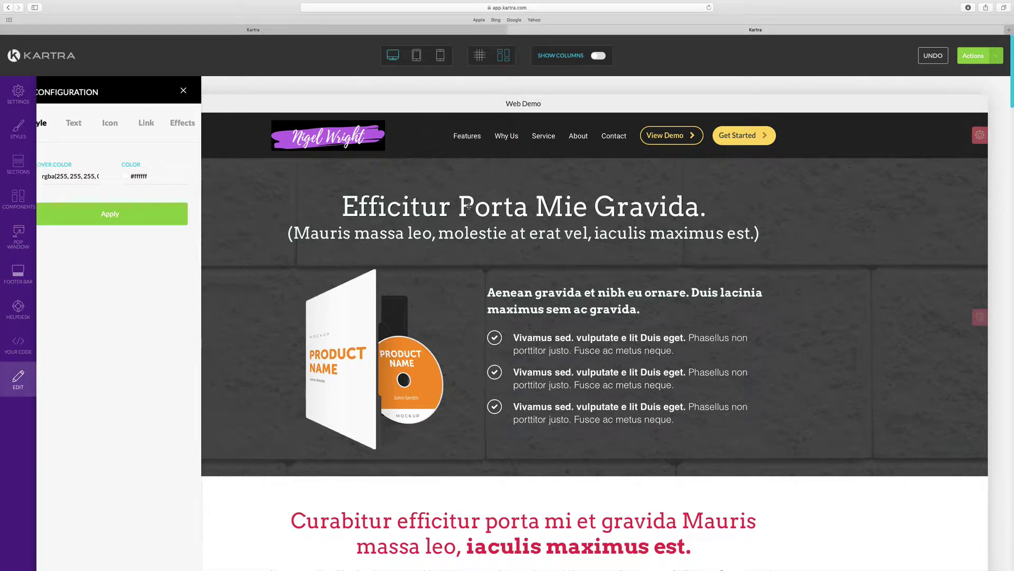
- Open the Features menu item's settings and enter "Blog" as its text
mouse_move(468, 132)
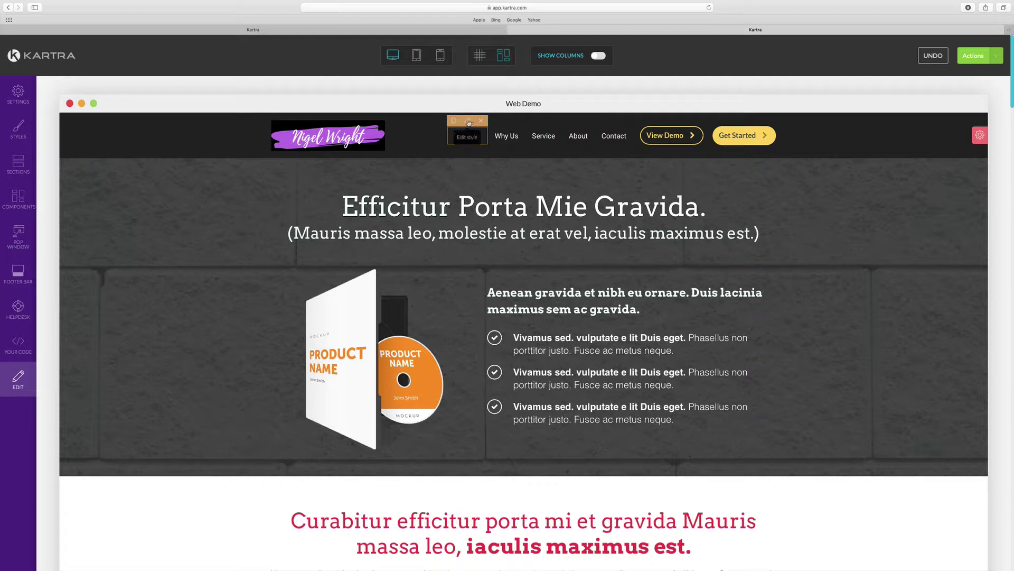
click(468, 122)
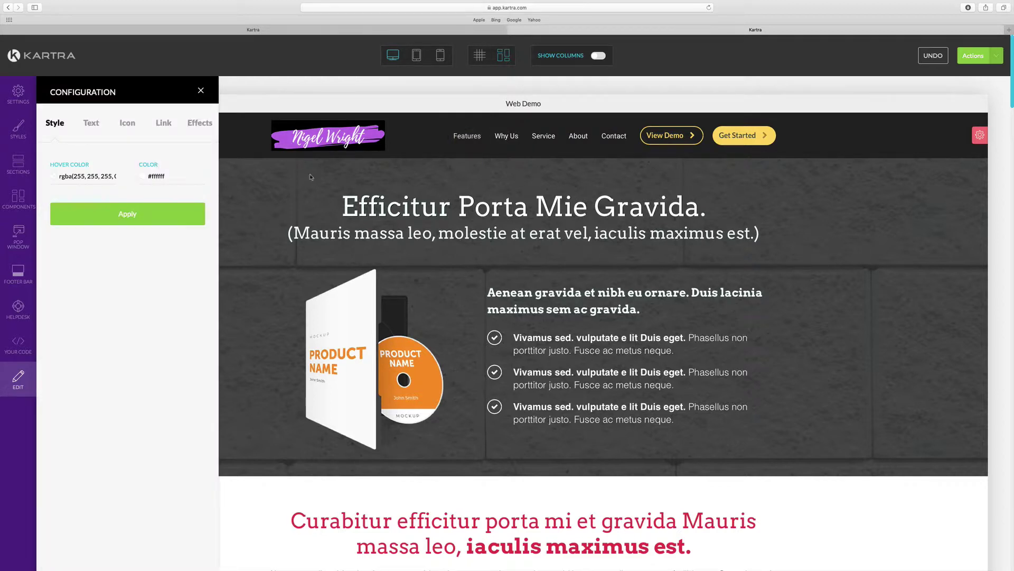
click(91, 122)
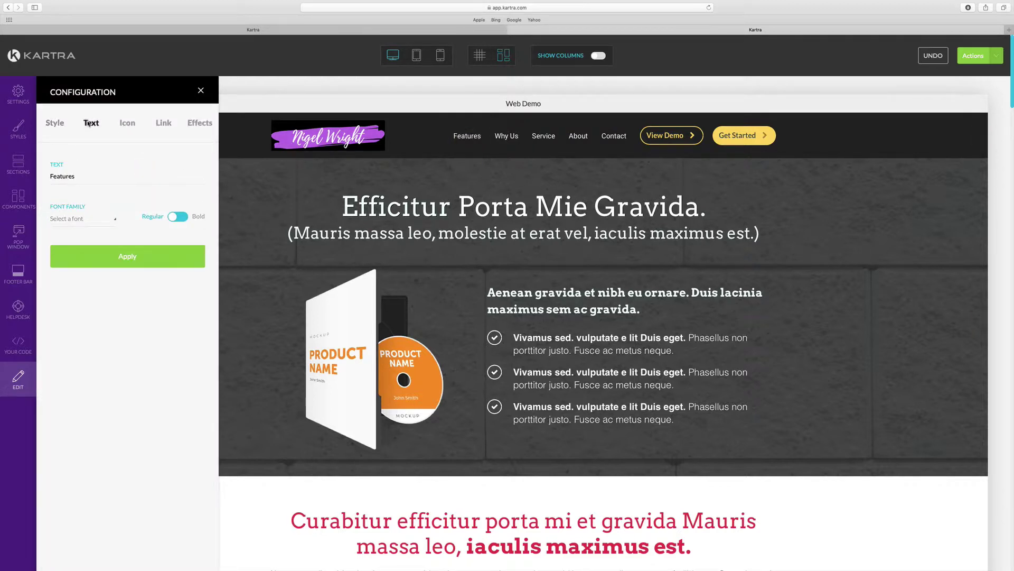
drag(79, 176, 37, 176)
text(Blog)
- Review the Features item's icon, link and effects options, choosing Custom URL as the link type, and close its configuration without applying
click(127, 124)
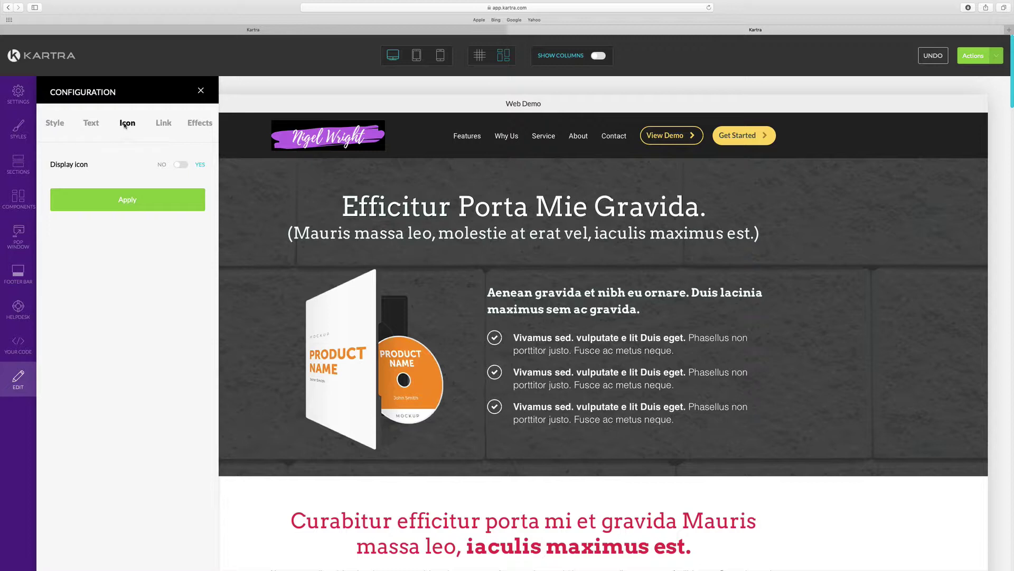
click(164, 125)
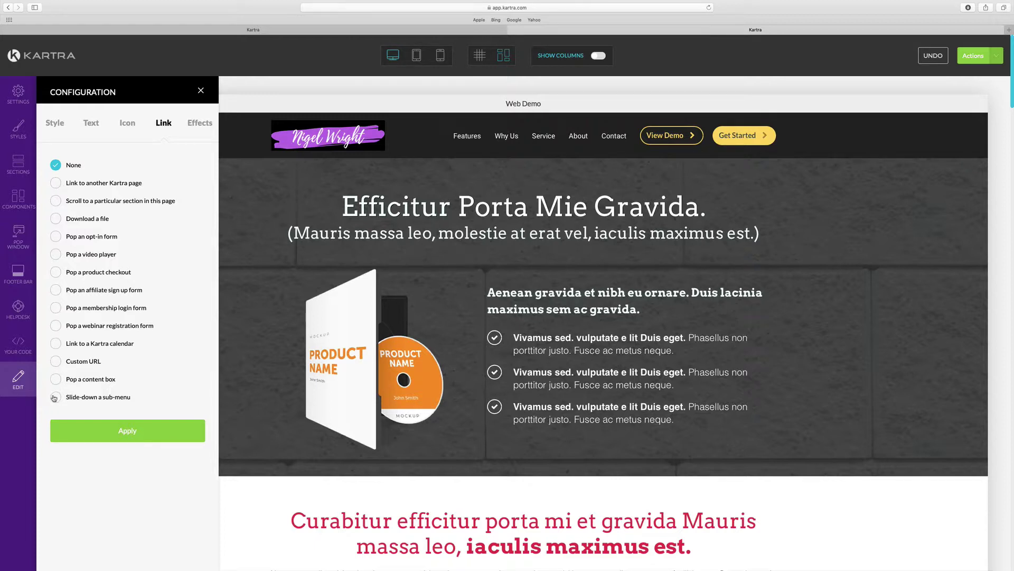
click(57, 364)
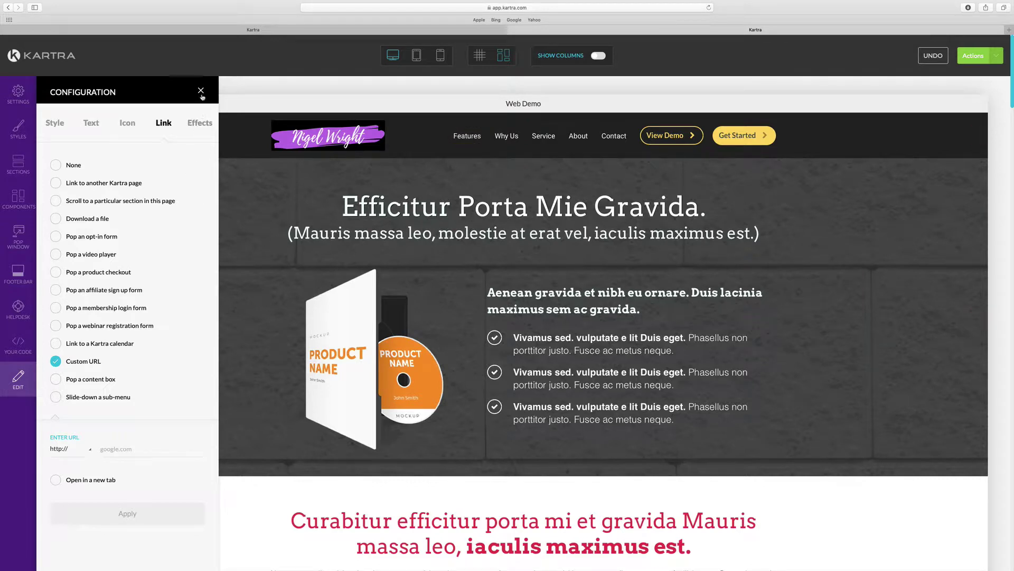
click(200, 125)
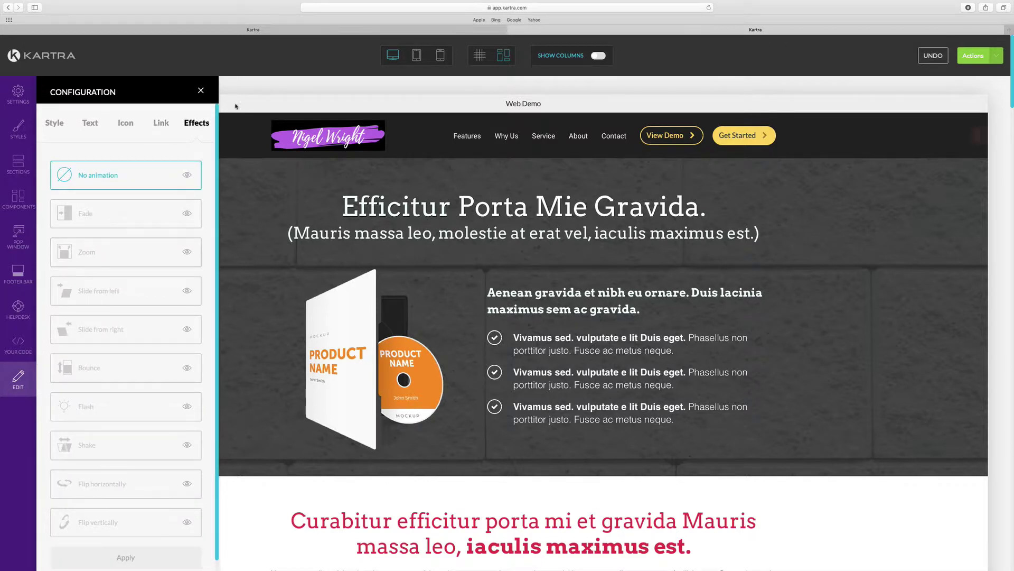
click(201, 91)
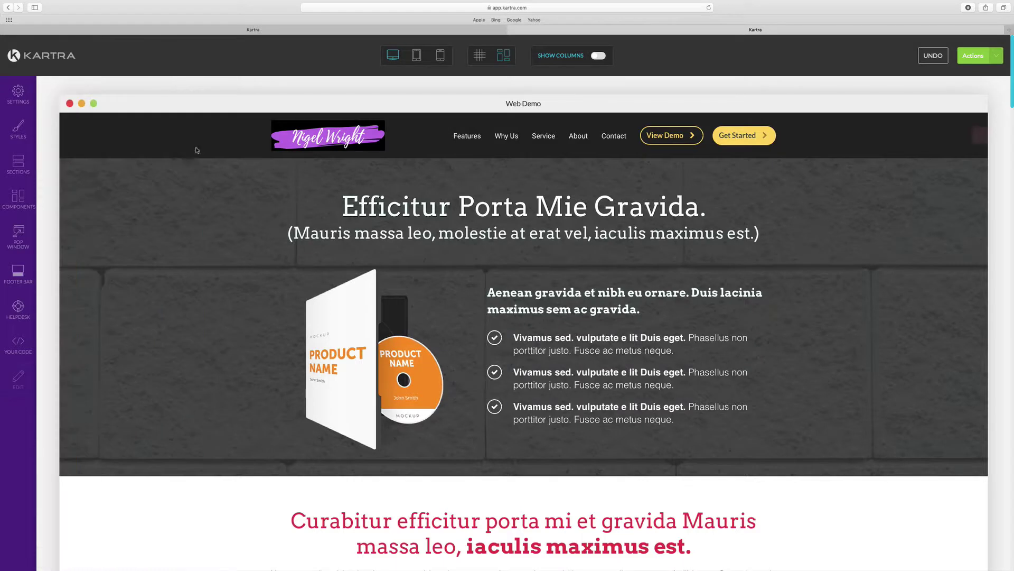
- Examine the style, icon and text settings of the View Demo button in the header
mouse_move(655, 140)
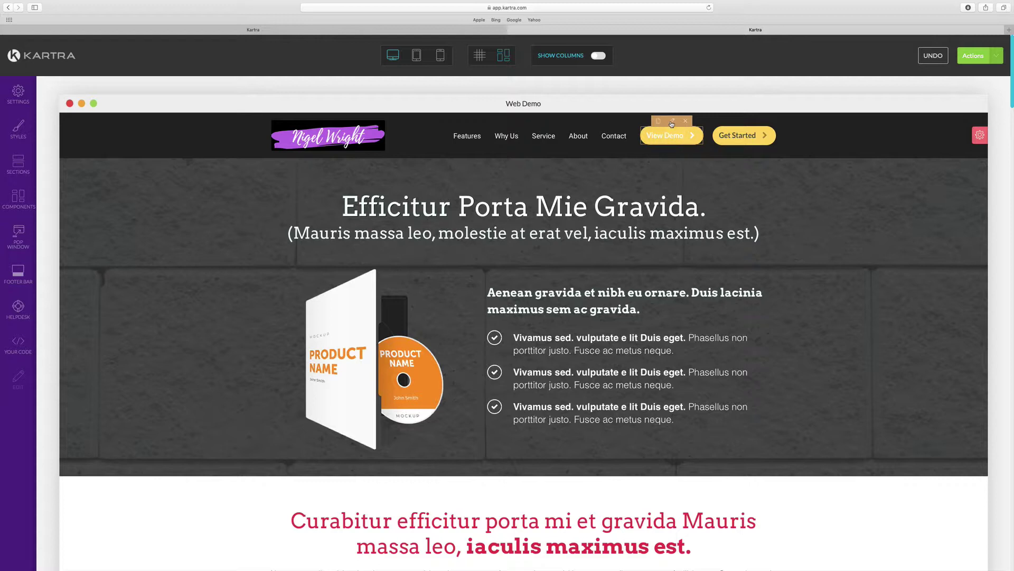
click(672, 123)
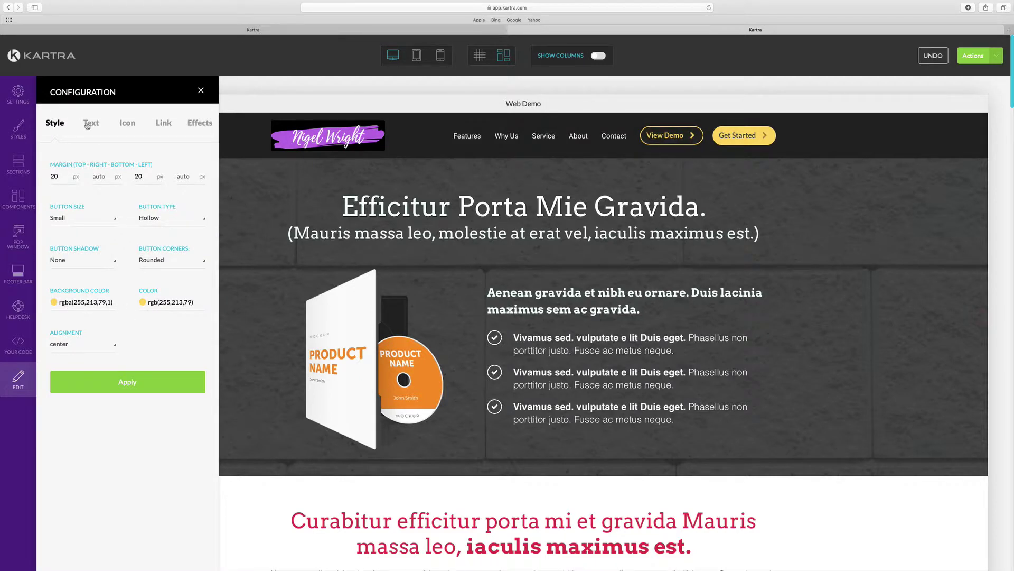
click(127, 123)
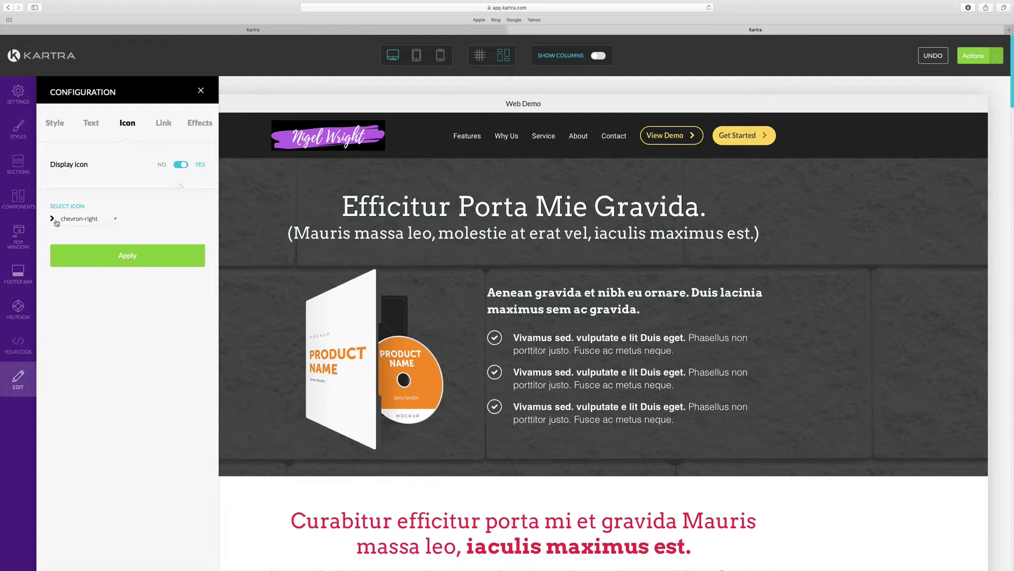
click(93, 131)
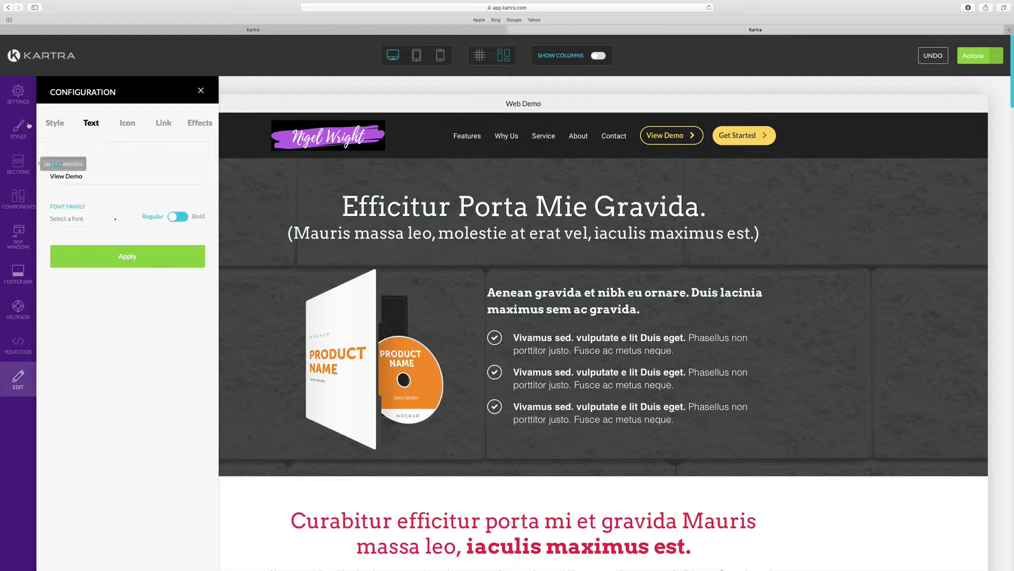
click(56, 123)
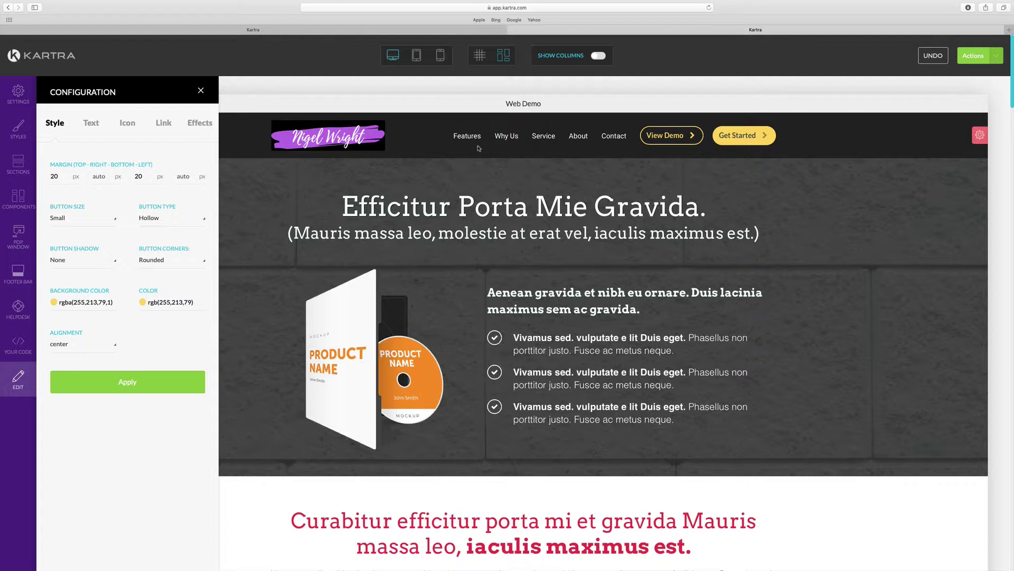
- Save the header section as a favourite block and dismiss the confirmation
mouse_move(603, 138)
click(980, 137)
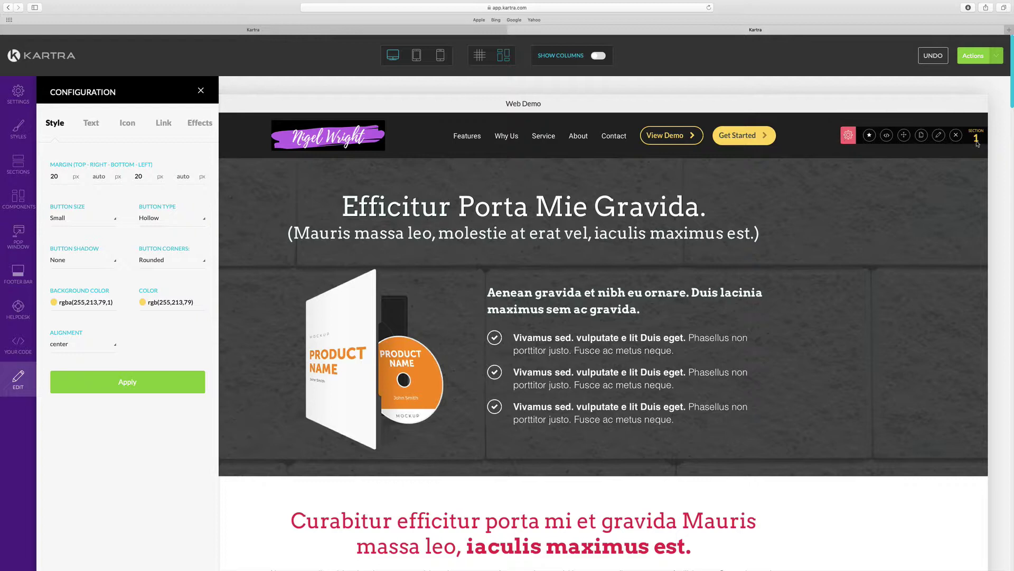
click(870, 136)
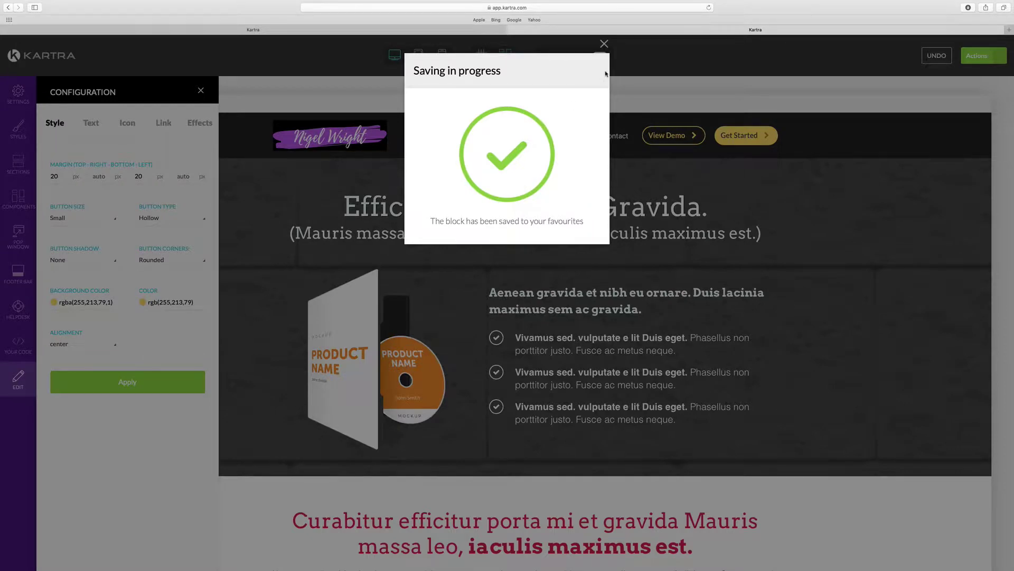
click(604, 44)
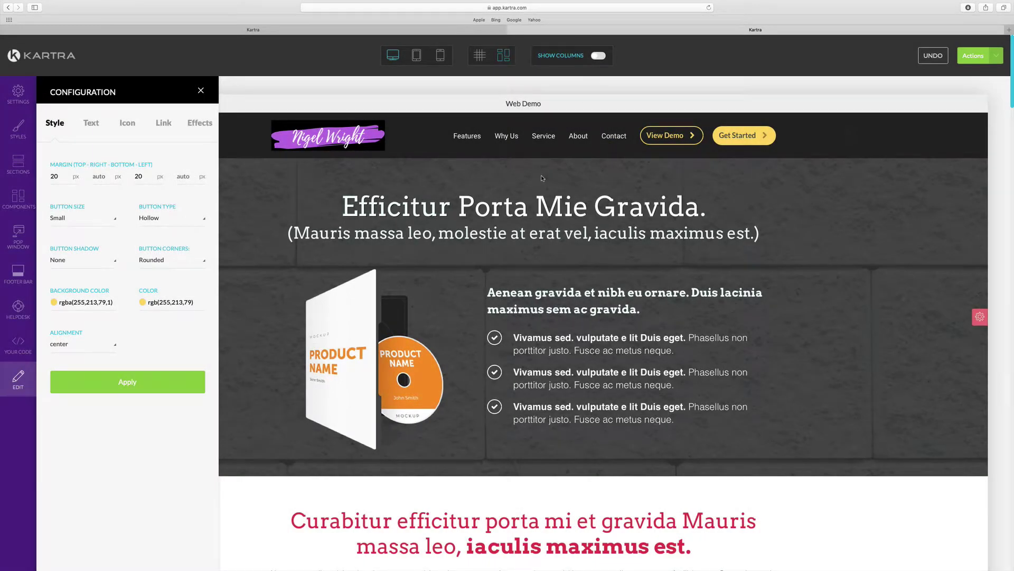
- Insert the saved header from the Favorite blocks into the page next to the existing header
click(18, 161)
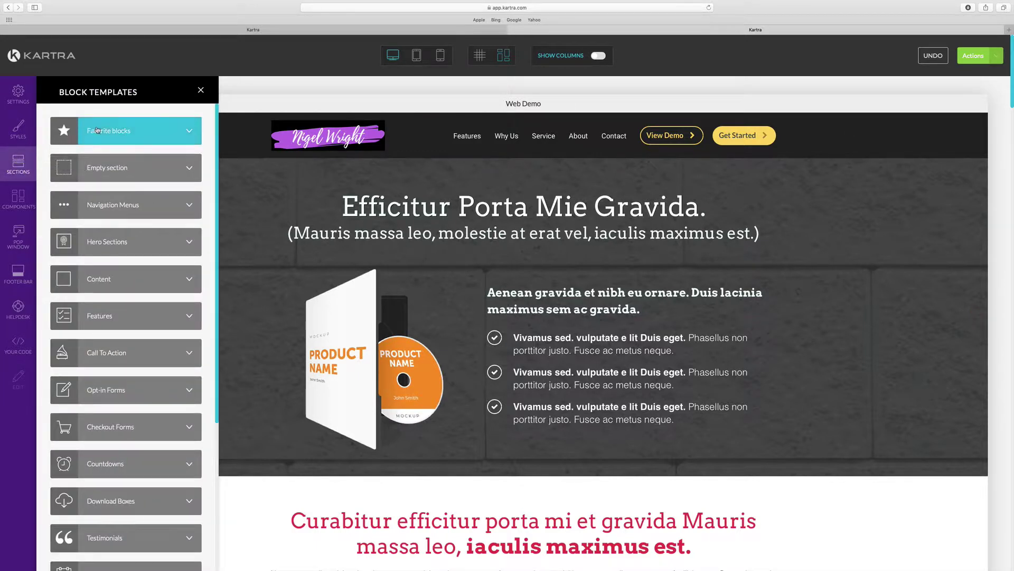
click(187, 133)
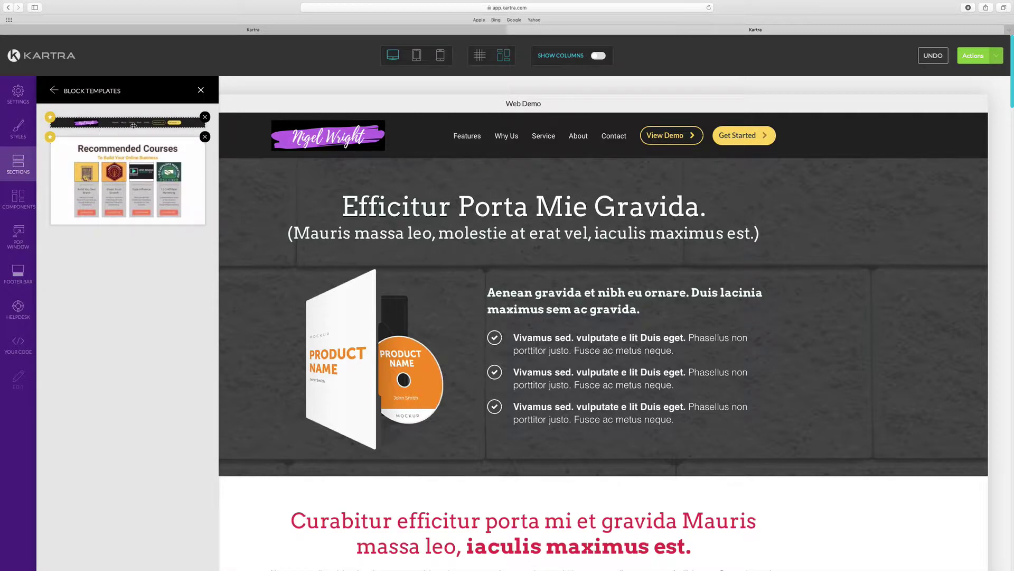
drag(133, 126, 417, 176)
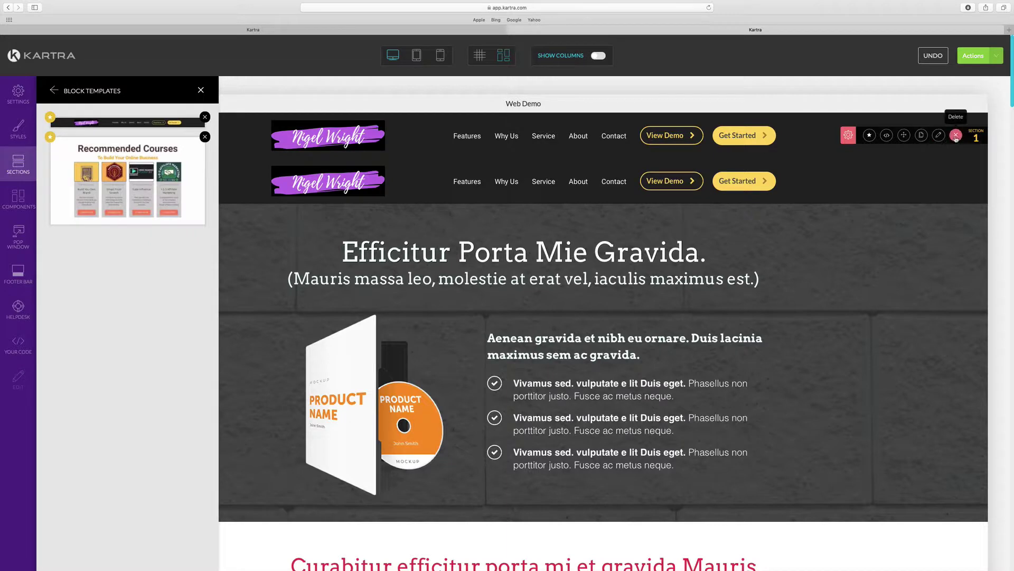
- Delete the duplicate header section at the beginning of the page and close the block templates
click(955, 136)
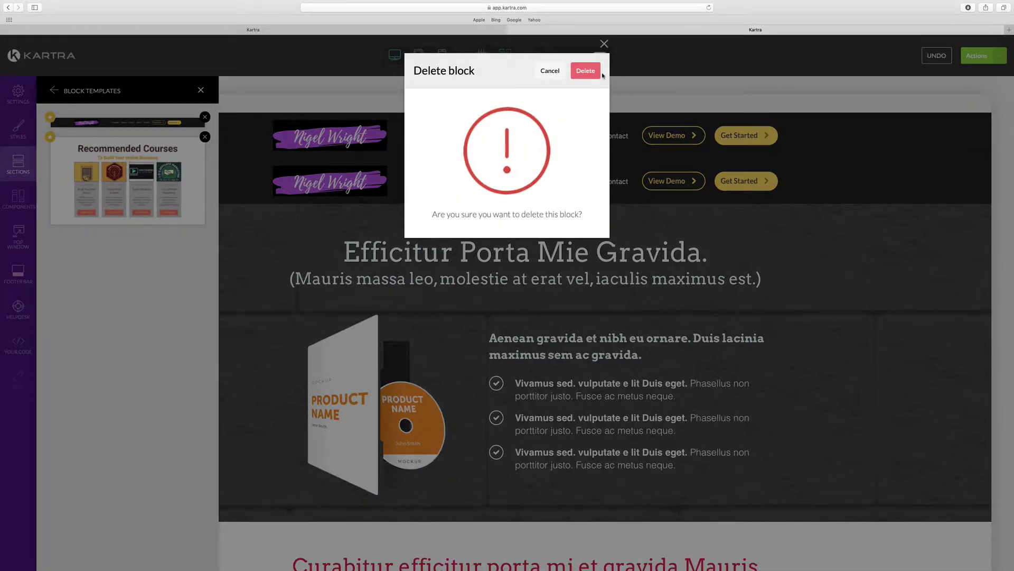
click(591, 71)
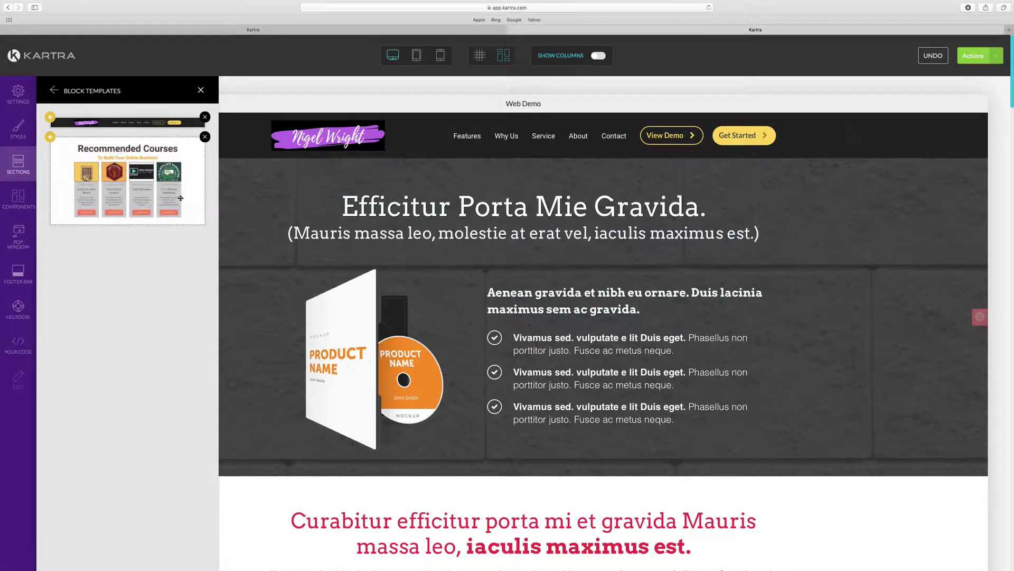
click(53, 92)
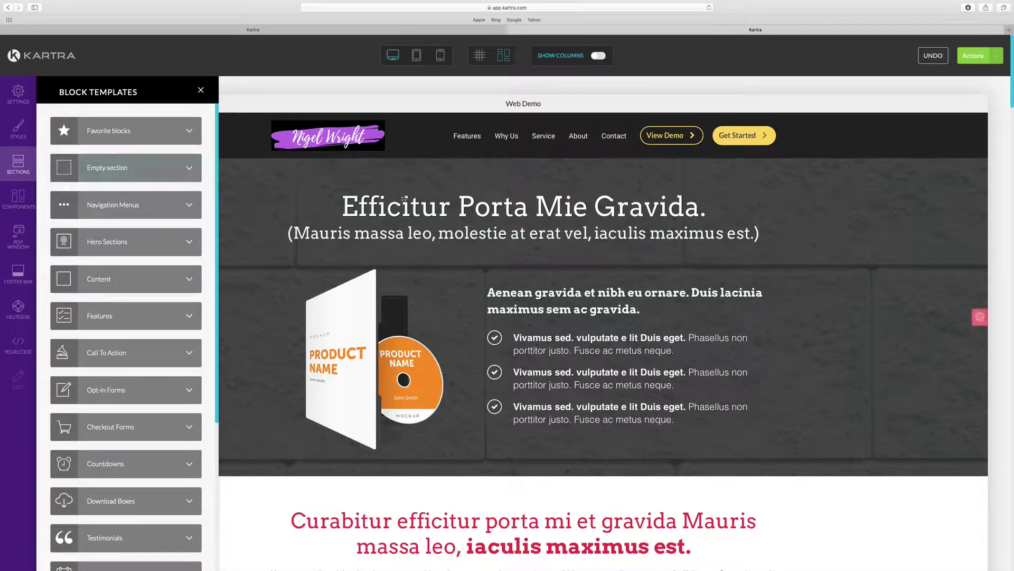
click(200, 91)
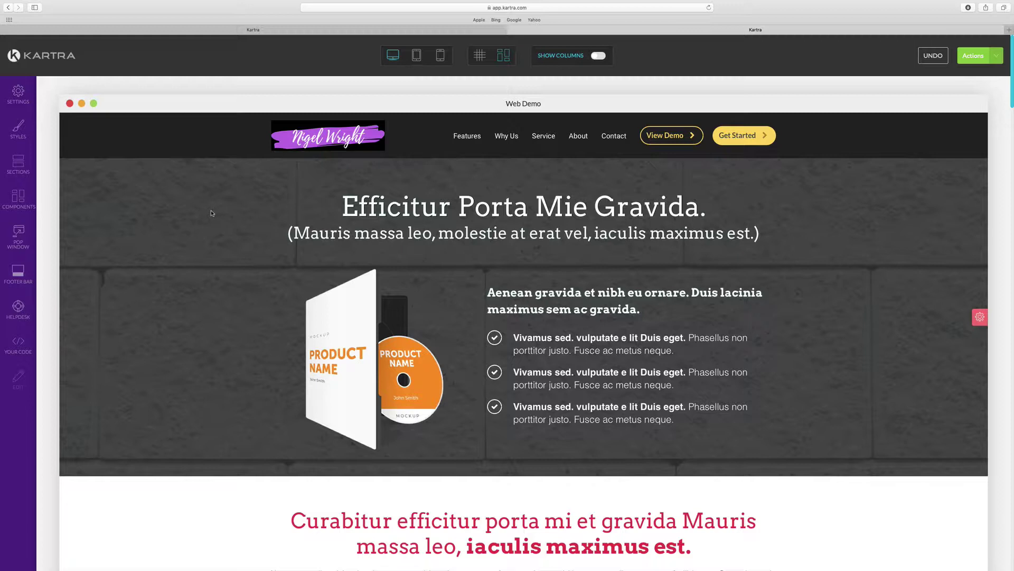
- Open the configuration of the hero section below the header and examine its style, background and hide settings
scroll(867, 253, down, 1)
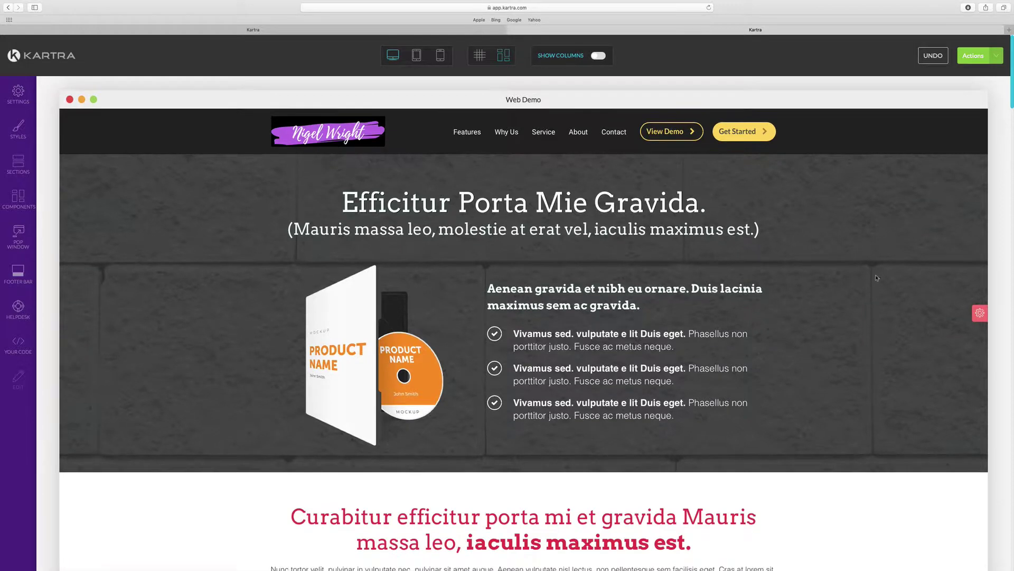
click(983, 315)
scroll(984, 315, up, 1)
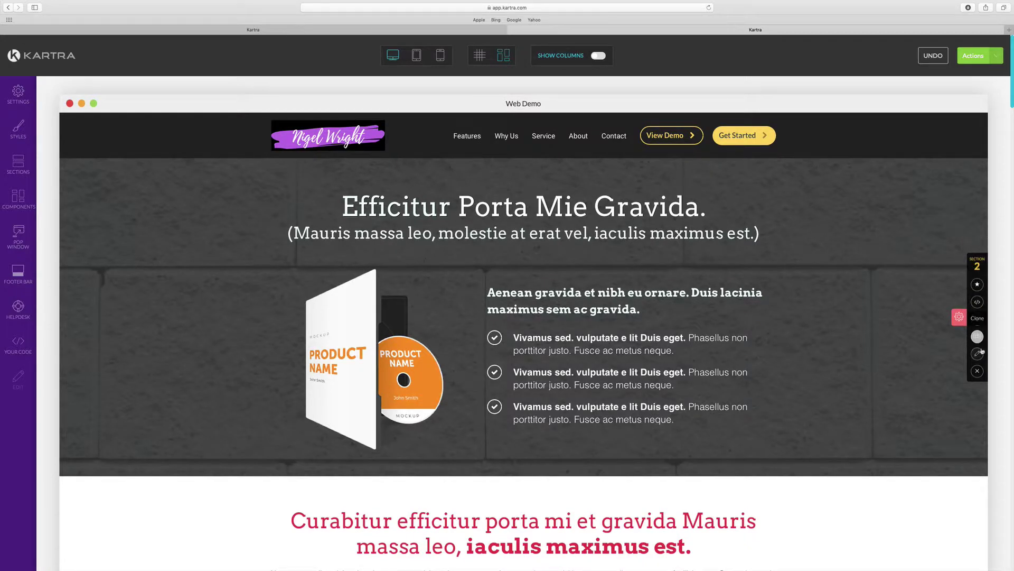
scroll(982, 351, down, 1)
scroll(977, 354, down, 1)
click(978, 351)
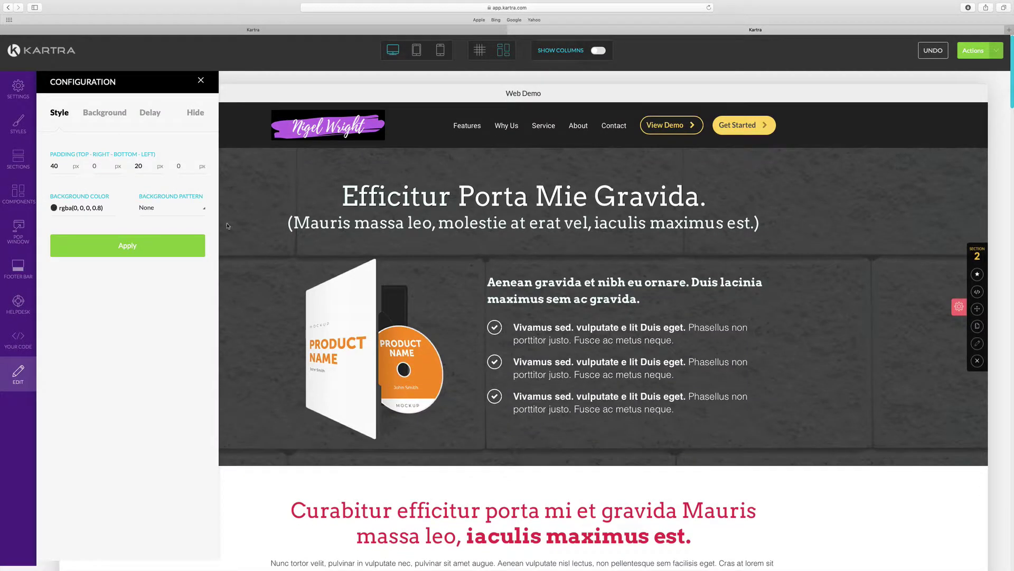
click(108, 124)
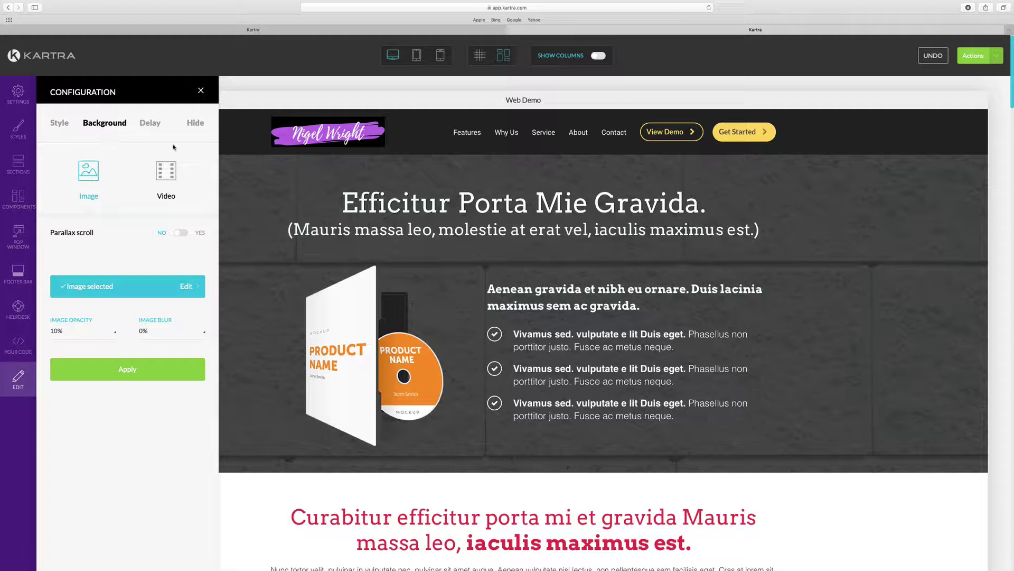
click(193, 125)
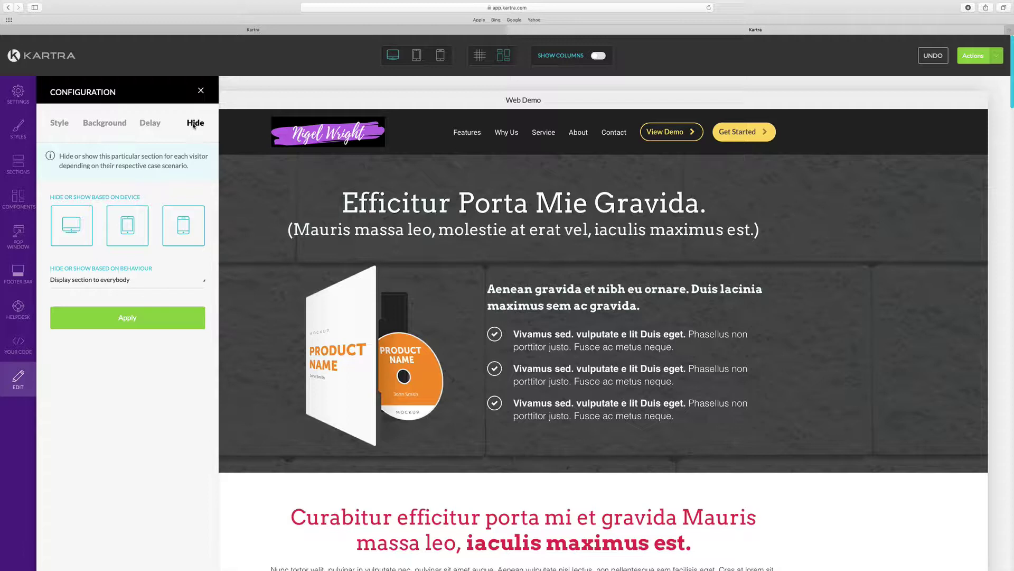
click(63, 232)
- Replace the hero section's background image with the library photo of hands on a laptop and apply it
click(109, 124)
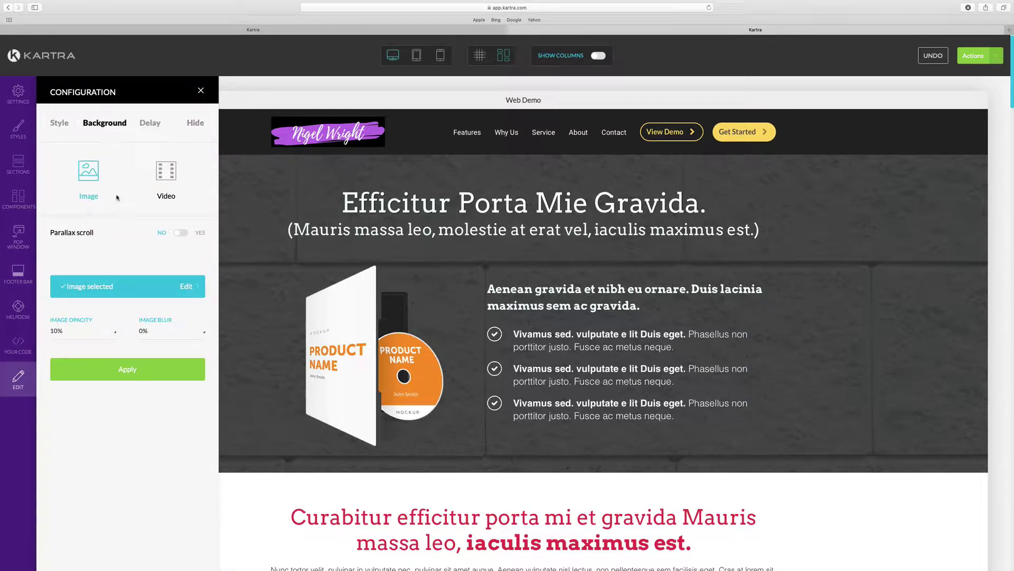
click(106, 292)
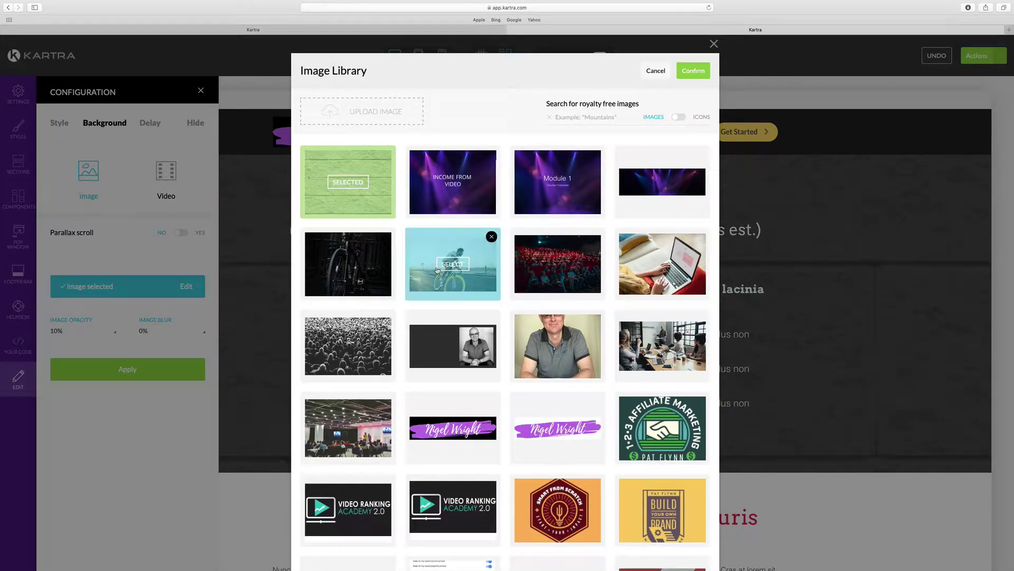
mouse_move(661, 268)
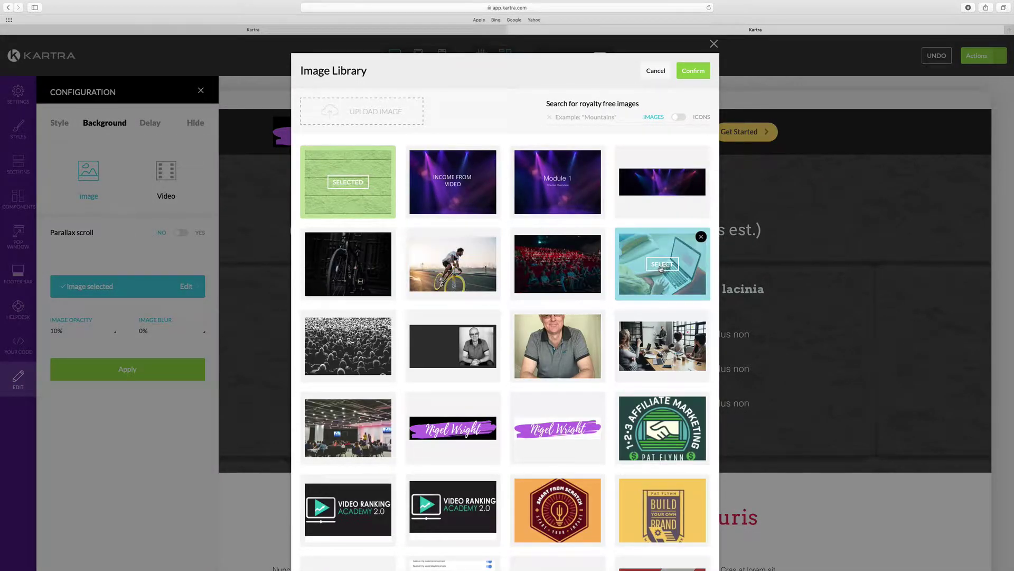
click(661, 269)
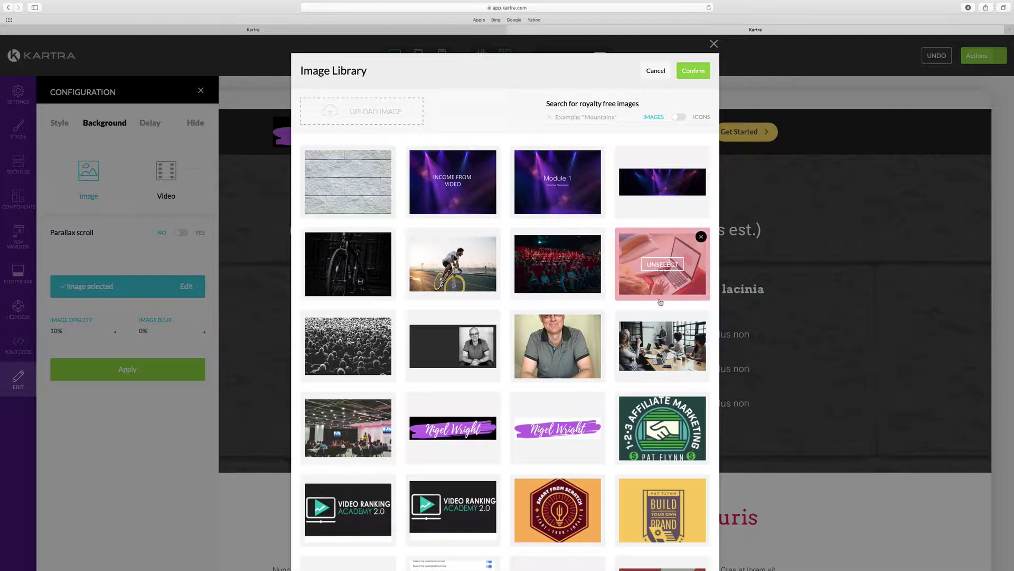
click(694, 73)
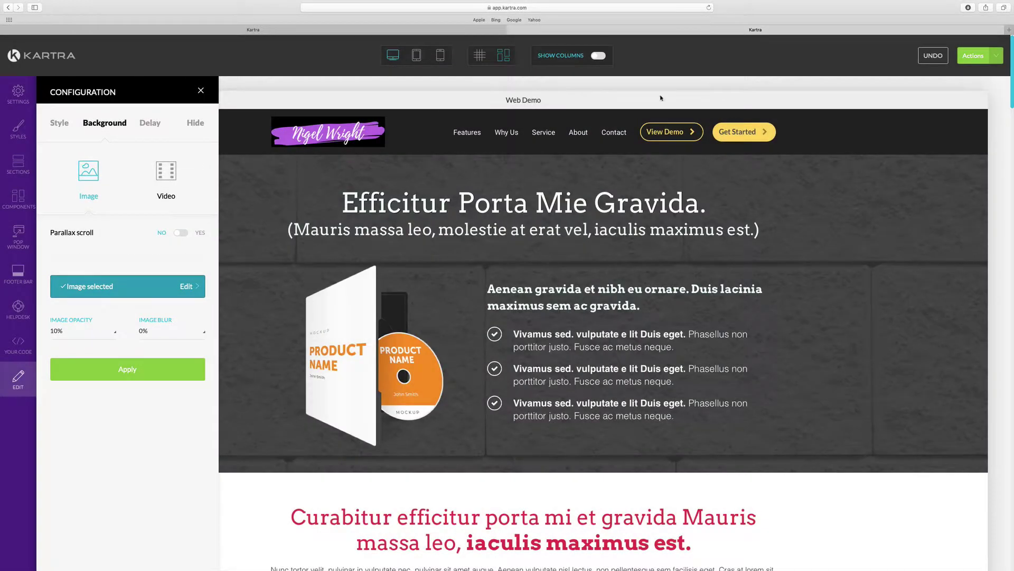
click(173, 379)
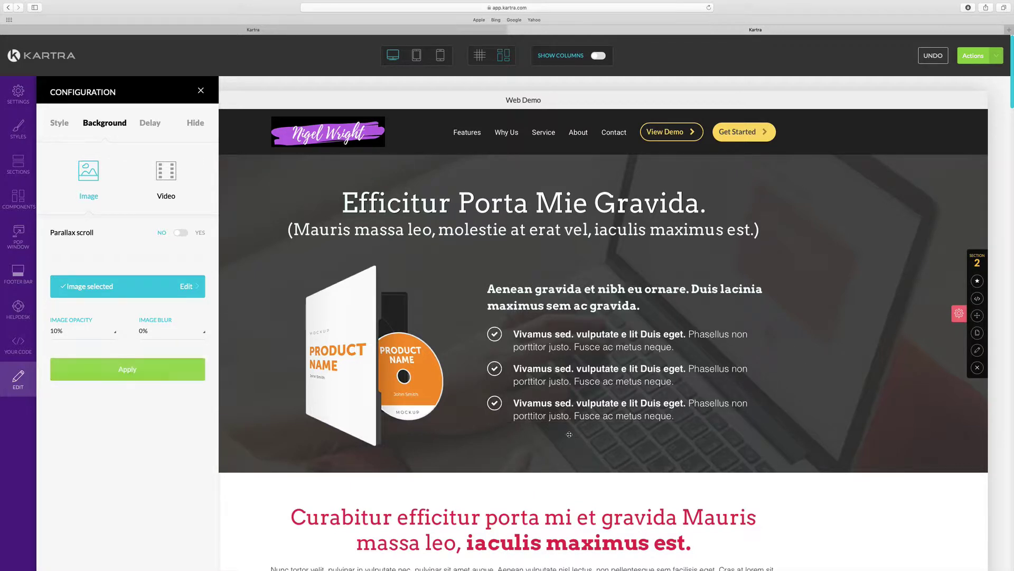
- Set the hero background image's opacity to 50% and apply it
click(115, 334)
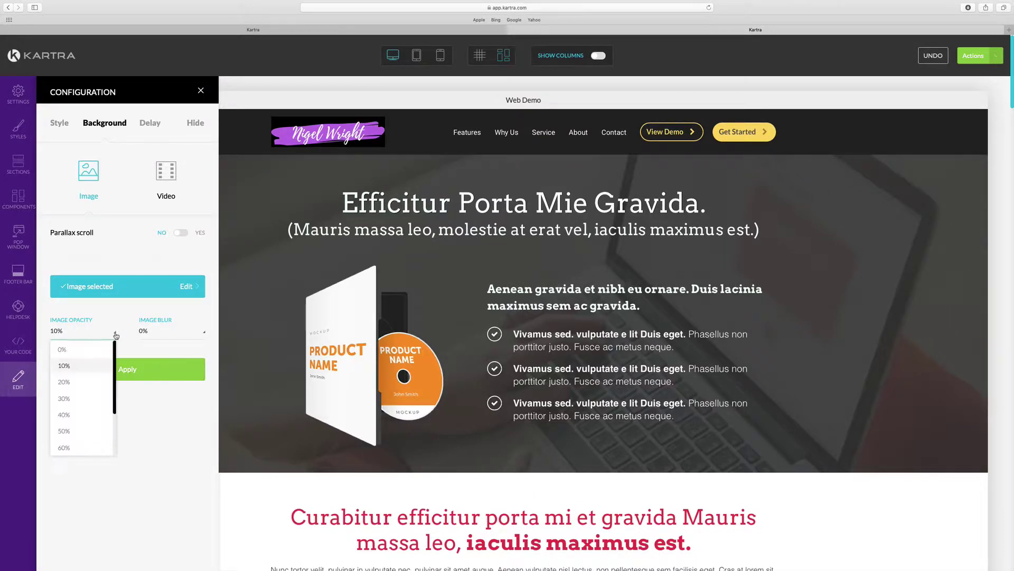
click(64, 432)
click(111, 377)
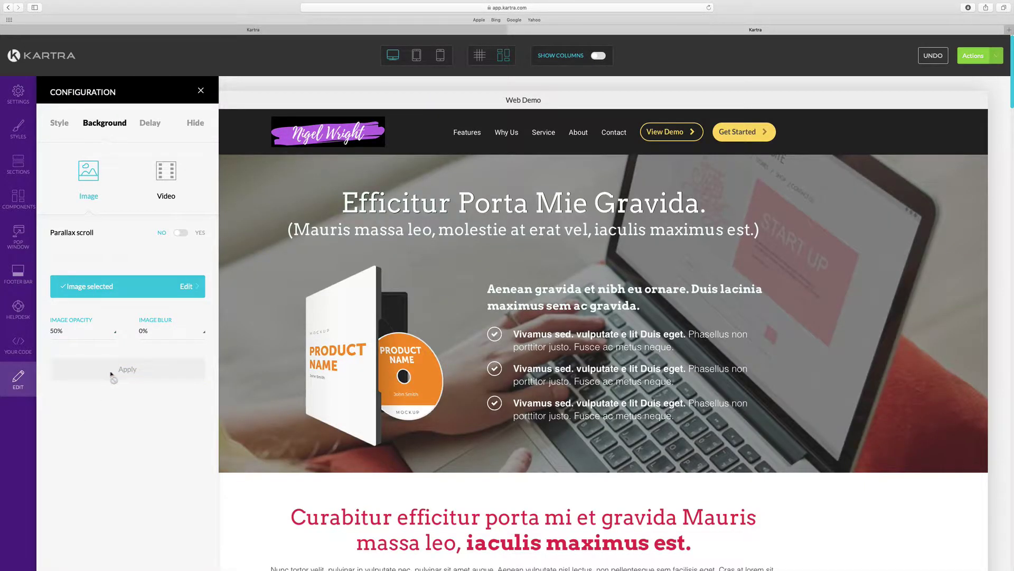
- Set the hero background image's opacity to 30% and apply the change
mouse_move(727, 290)
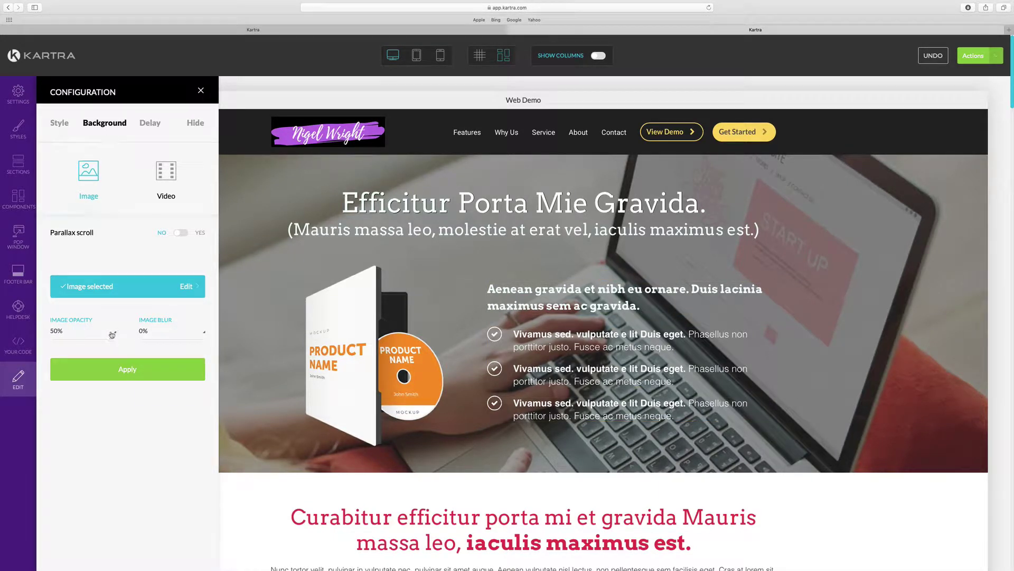
click(114, 335)
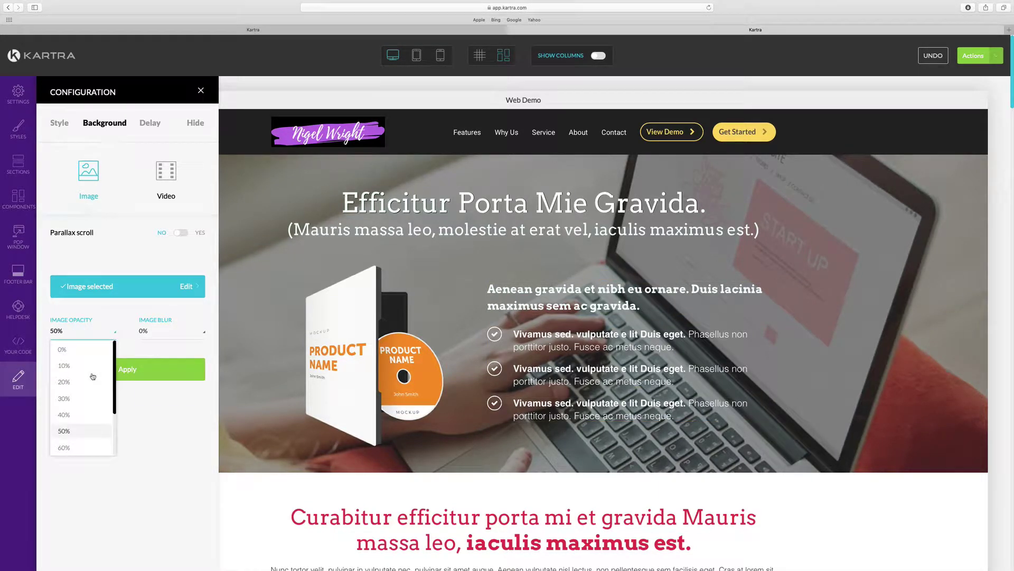
click(74, 400)
click(112, 373)
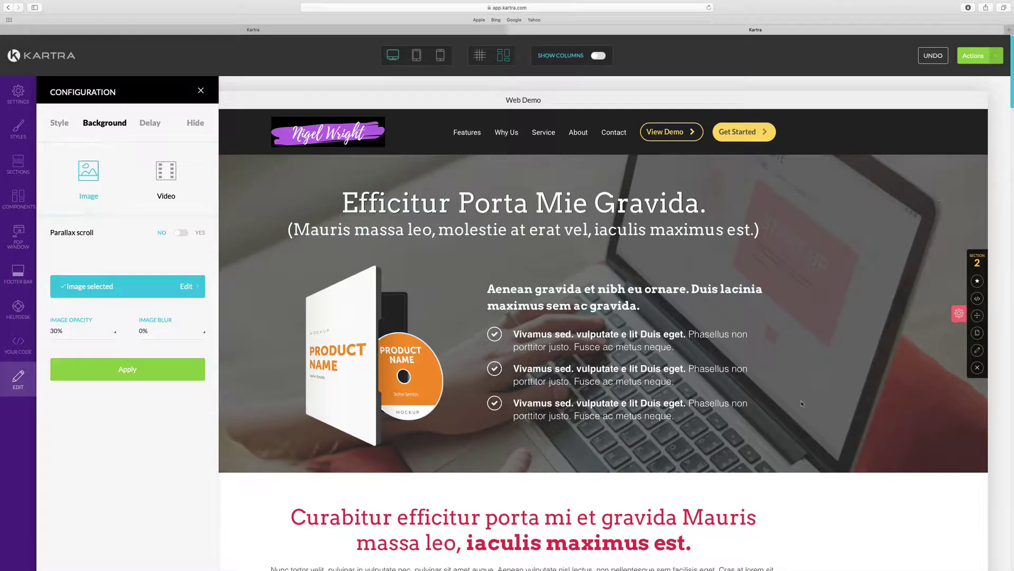
- Try a 30% blur on the hero background image, and reset the blur to 0%
click(200, 334)
click(165, 400)
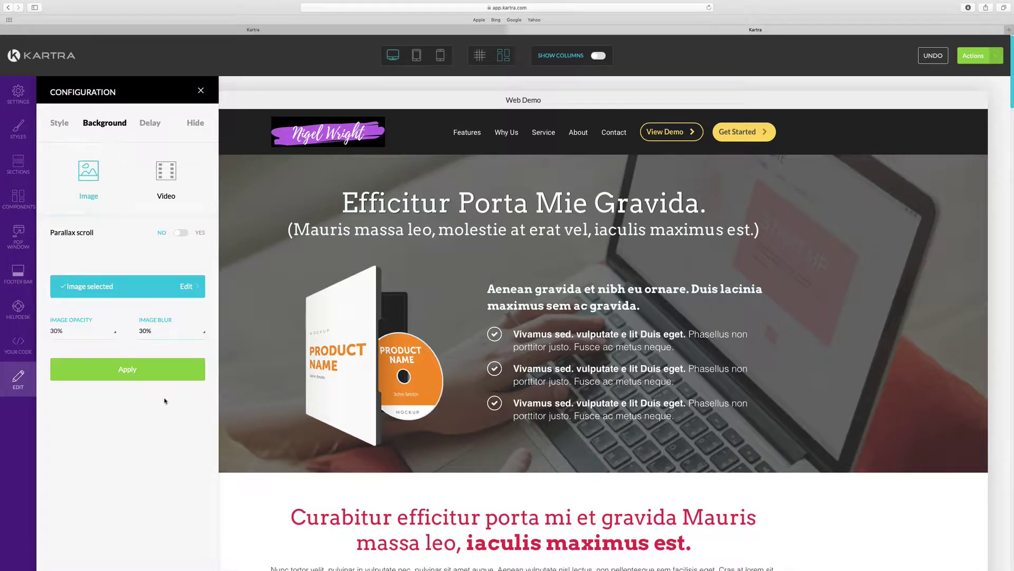
click(165, 373)
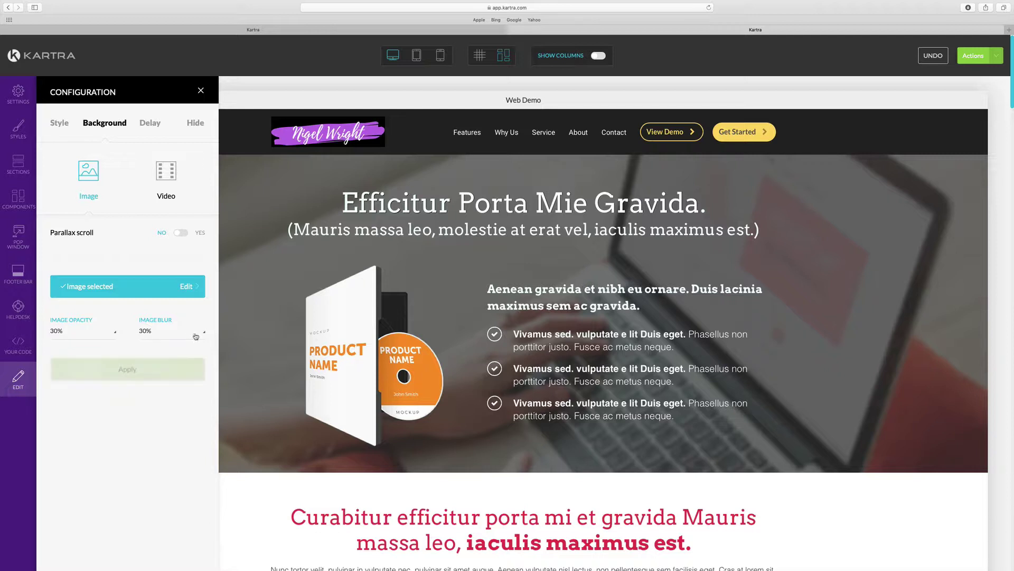
click(196, 335)
click(167, 349)
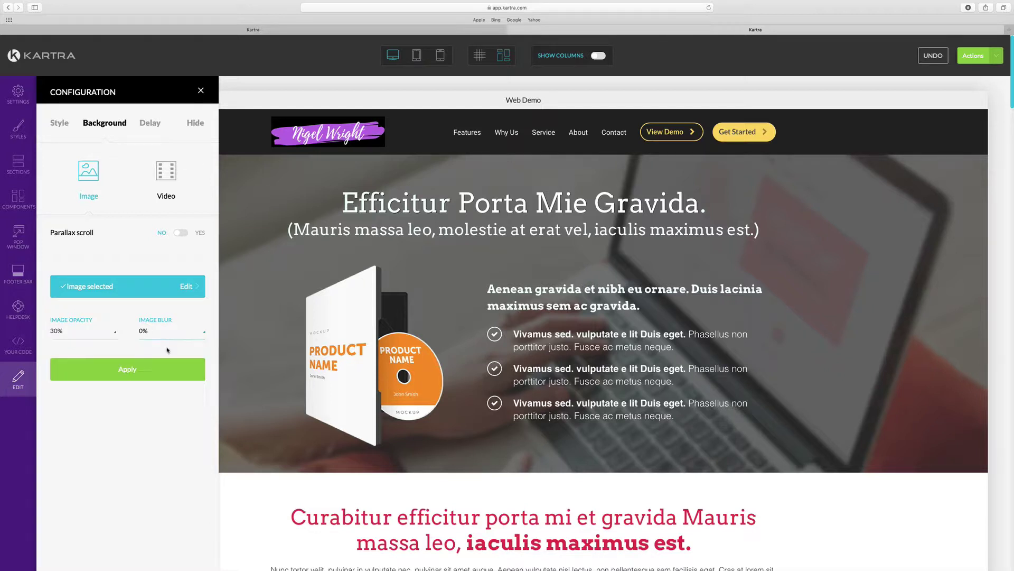
click(144, 368)
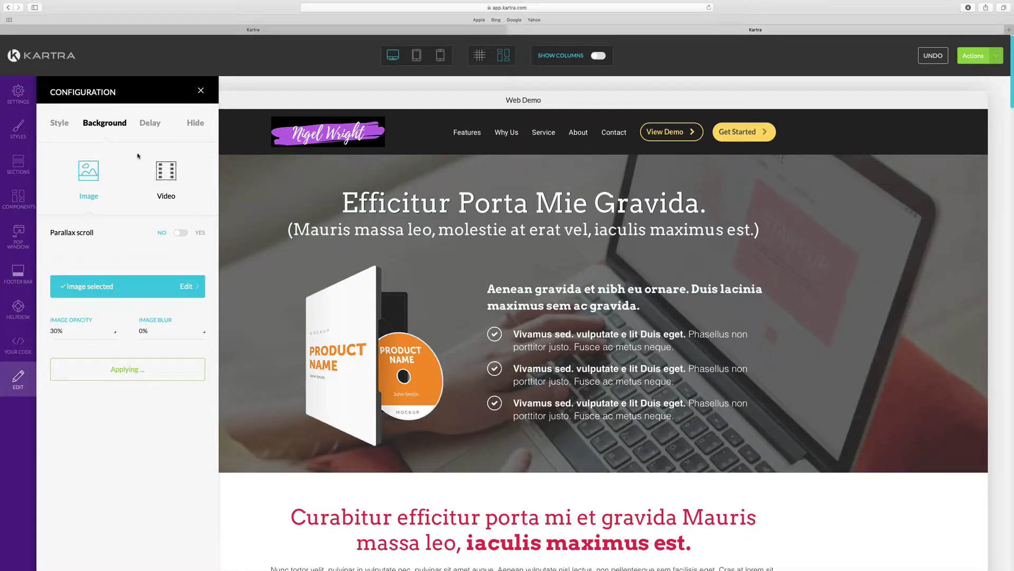
- Set the hero section's background color to the red rgba(182, 51, 51, 0.8) and apply it
click(59, 123)
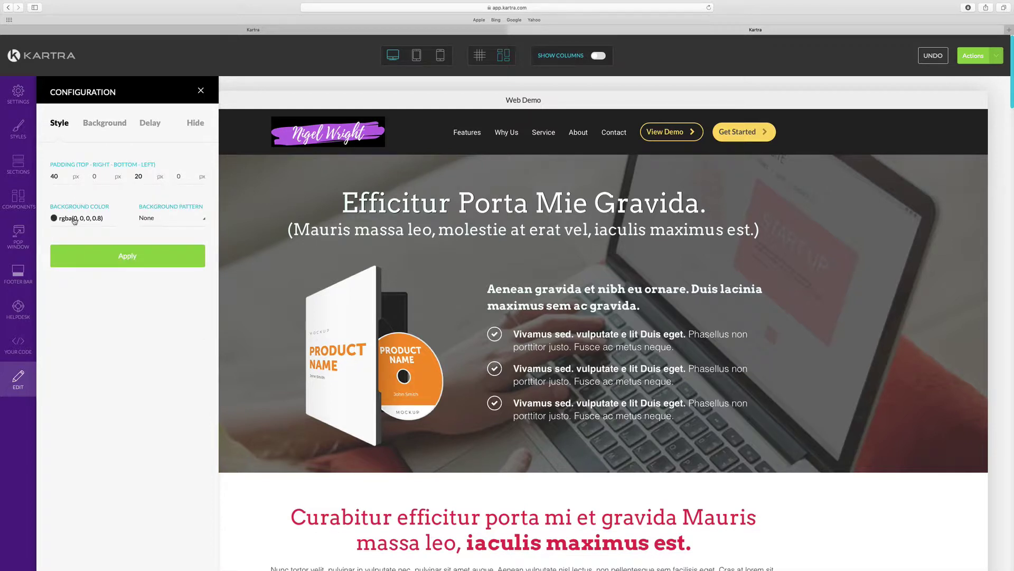
click(74, 219)
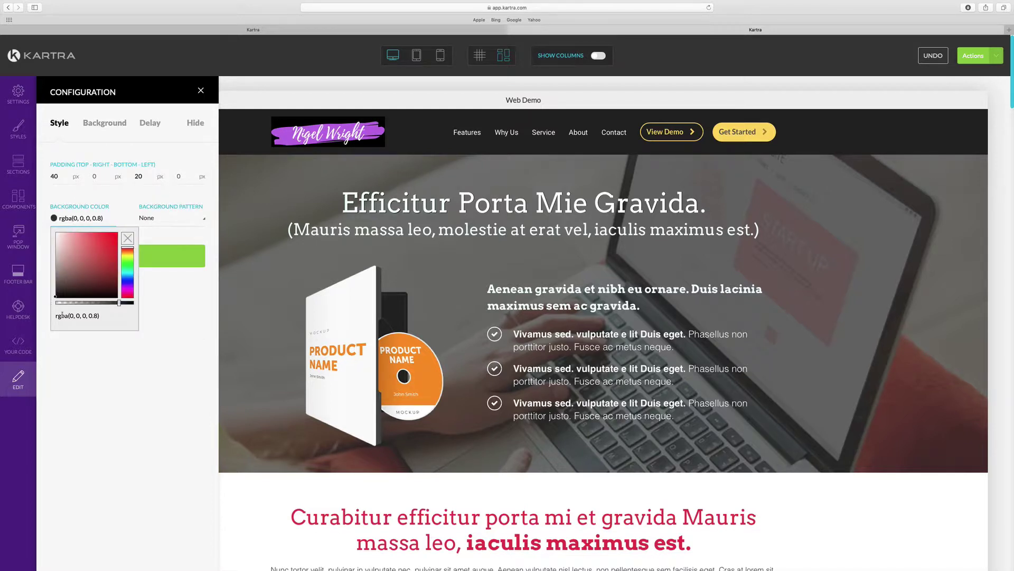
click(99, 250)
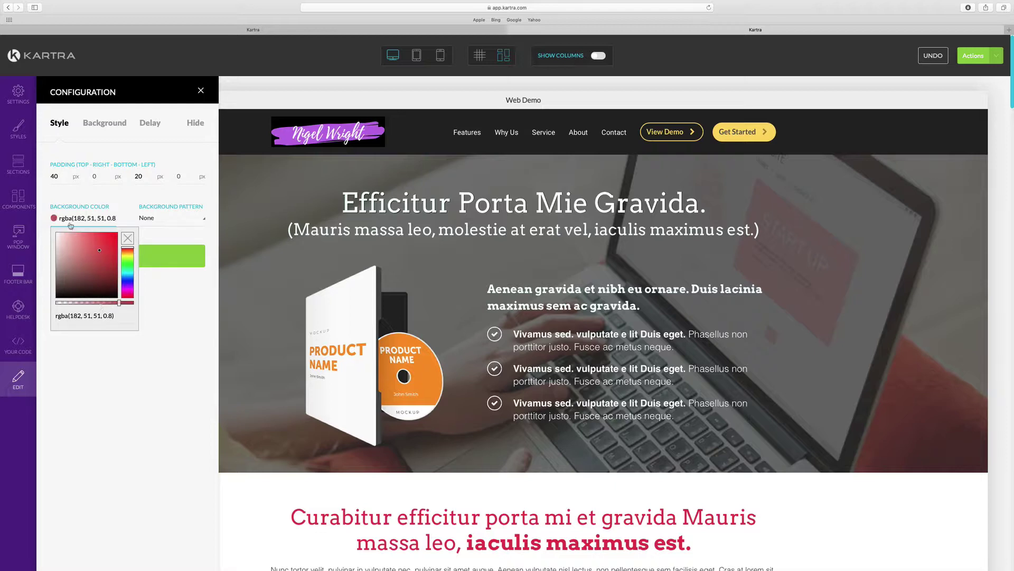
click(167, 262)
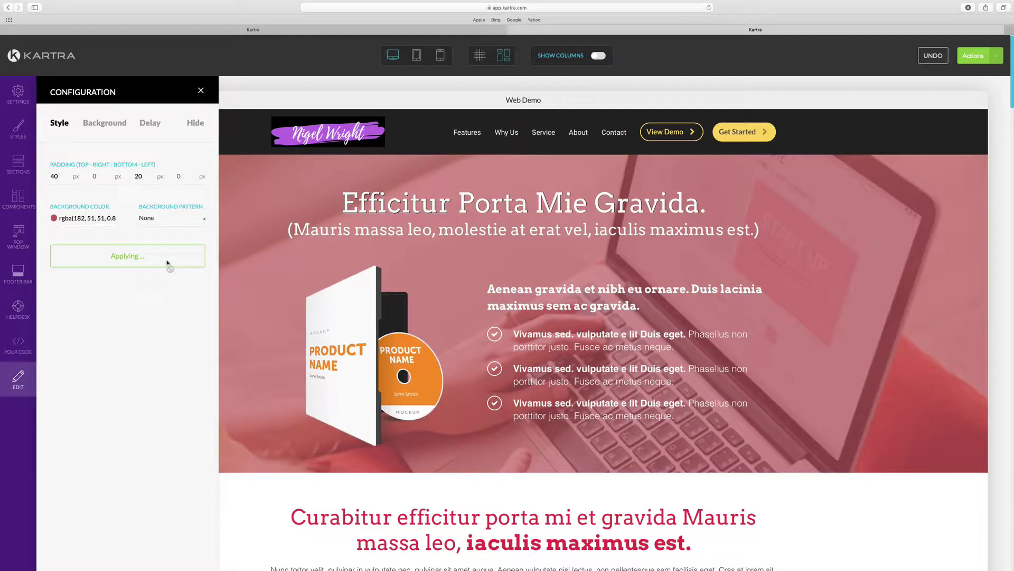
- Set the hero section's background color to near-black rgba(8, 7, 7, 0.77), apply it and close the configuration
click(78, 221)
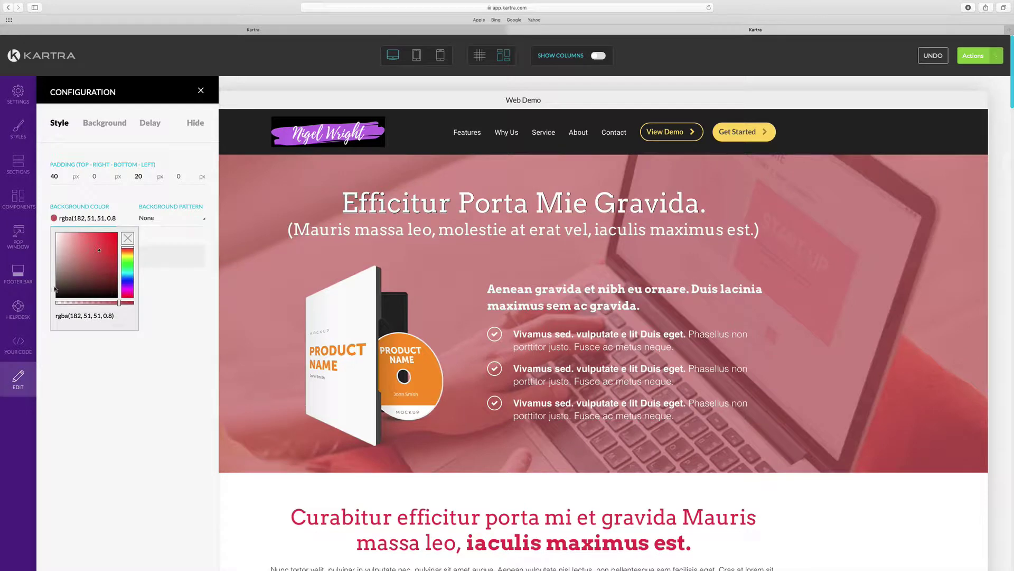
drag(55, 289, 58, 297)
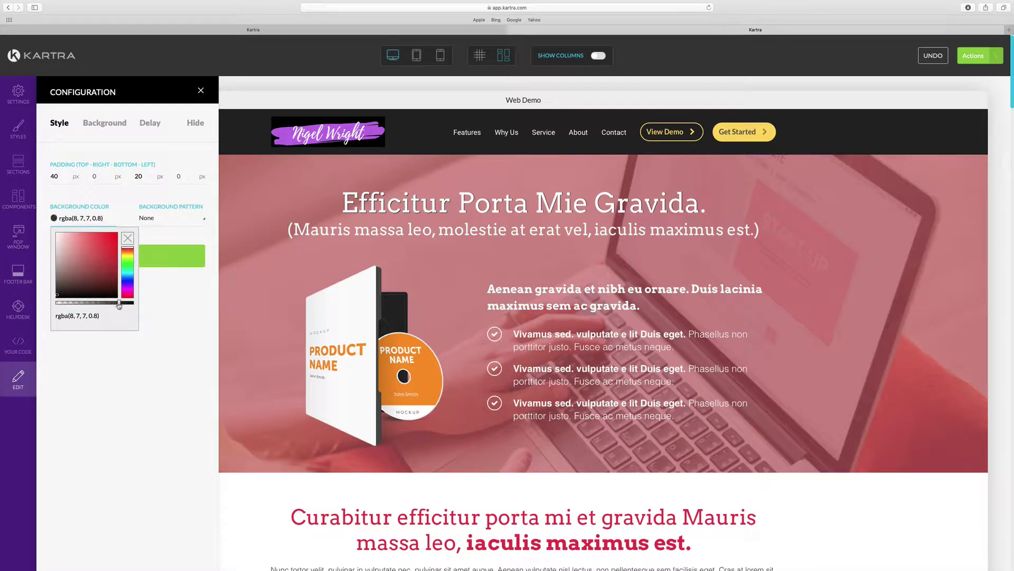
mouse_move(118, 306)
mouse_down()
mouse_move(131, 305)
mouse_move(116, 306)
mouse_up()
click(168, 261)
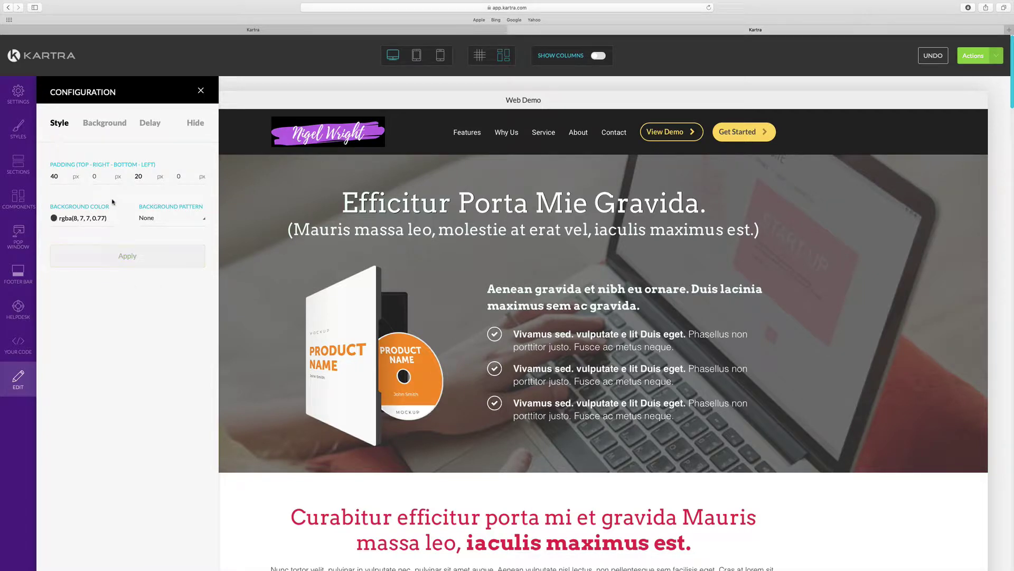
click(201, 90)
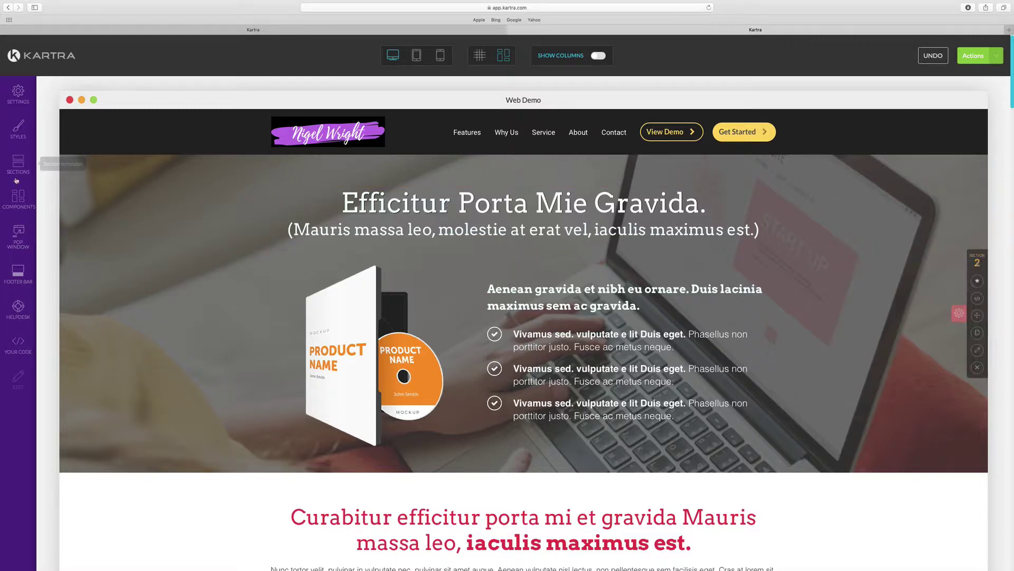
- Insert a video placeholder component into the hero section between the headline and the product mockup
click(16, 197)
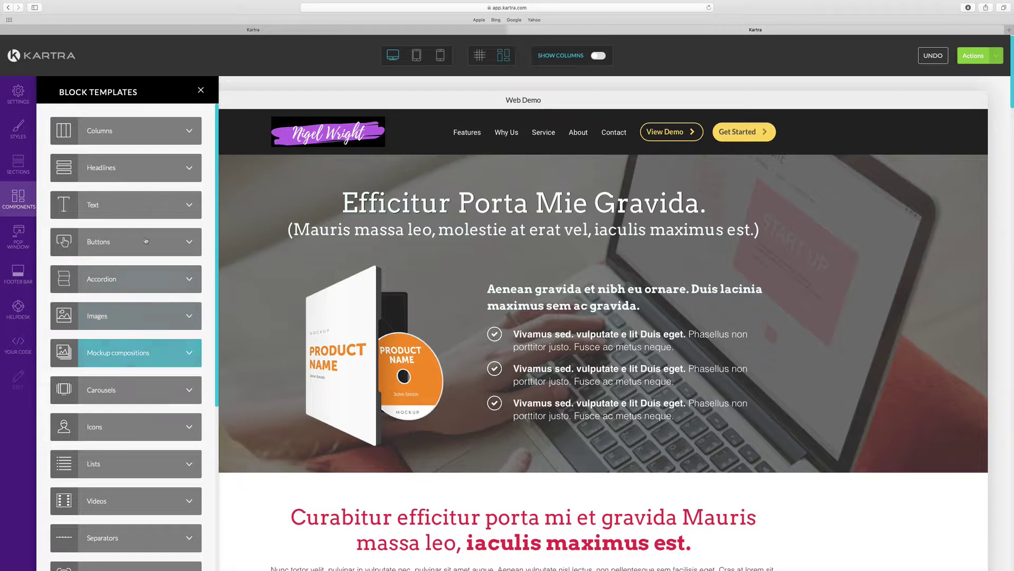
scroll(143, 234, down, 3)
scroll(143, 233, down, 1)
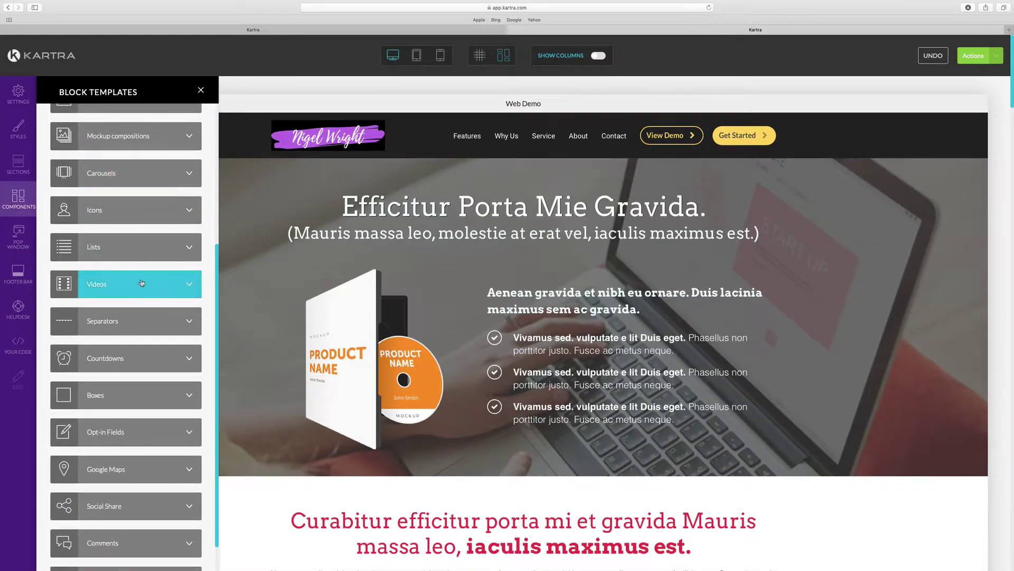
click(185, 283)
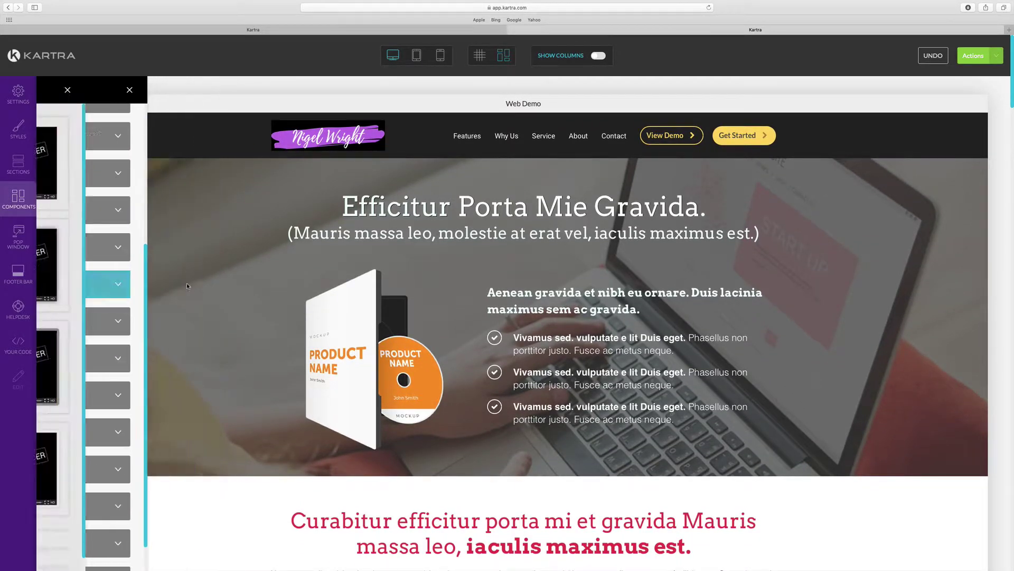
drag(275, 286, 544, 242)
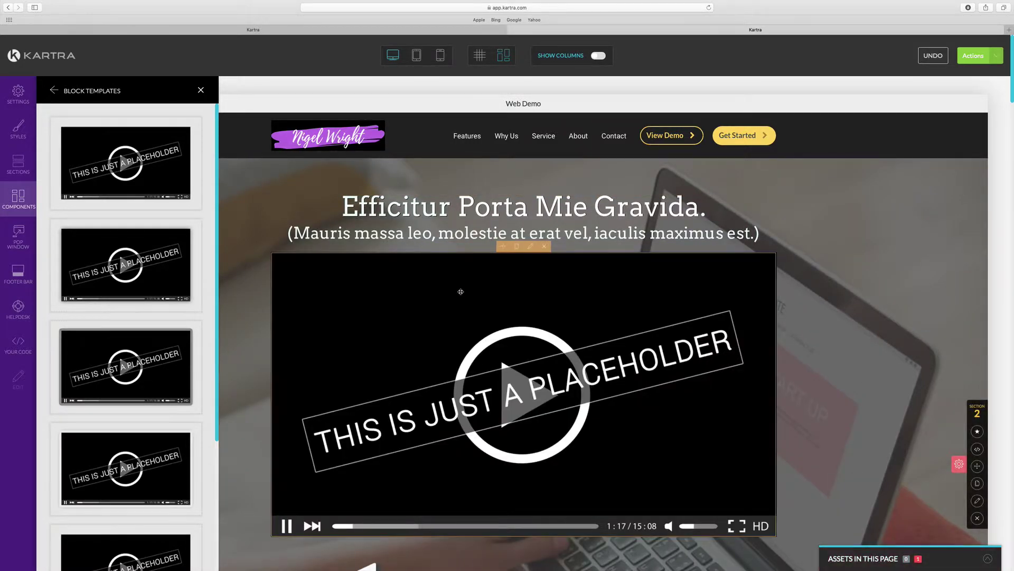
scroll(461, 292, down, 3)
scroll(461, 291, up, 3)
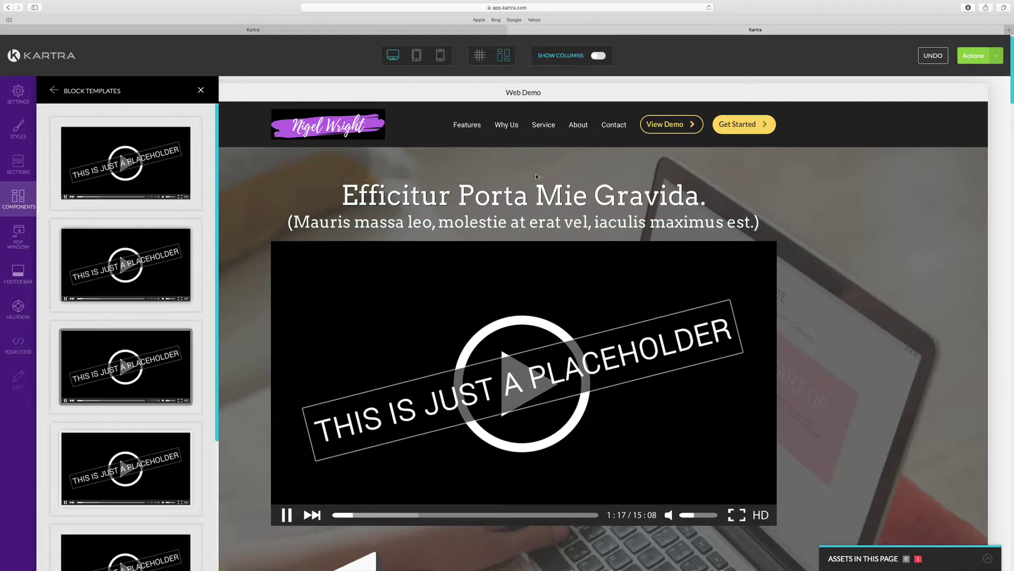
- Replace the first line of the hero headline with "This is the home page"
click(534, 180)
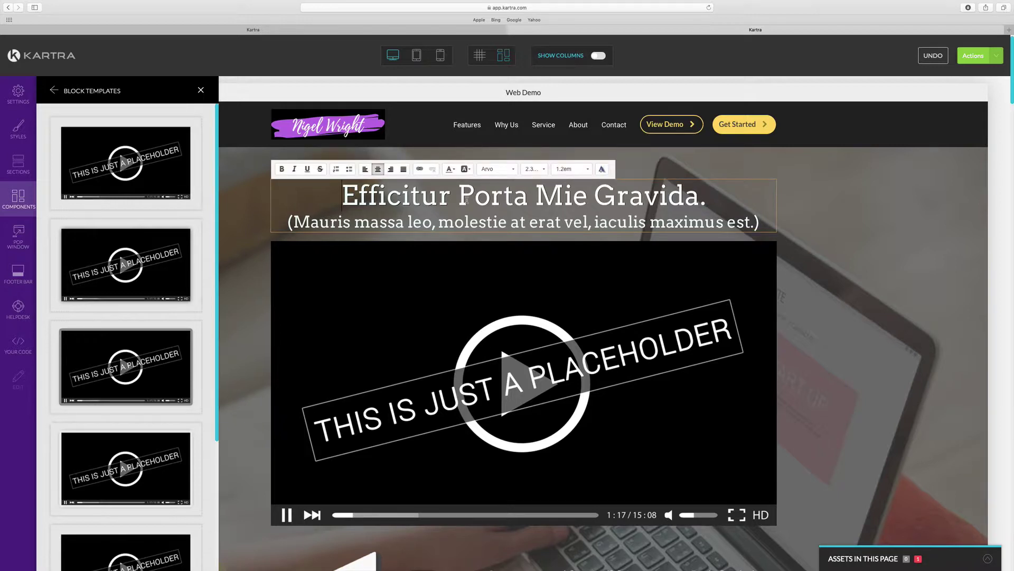
triple_click(381, 196)
click(339, 196)
drag(339, 197, 705, 202)
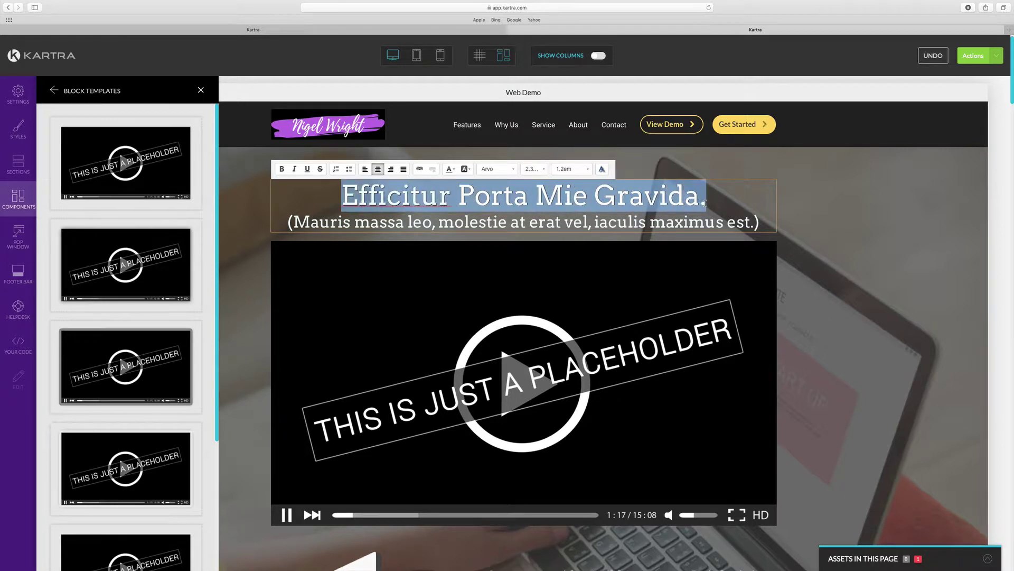
text(Th)
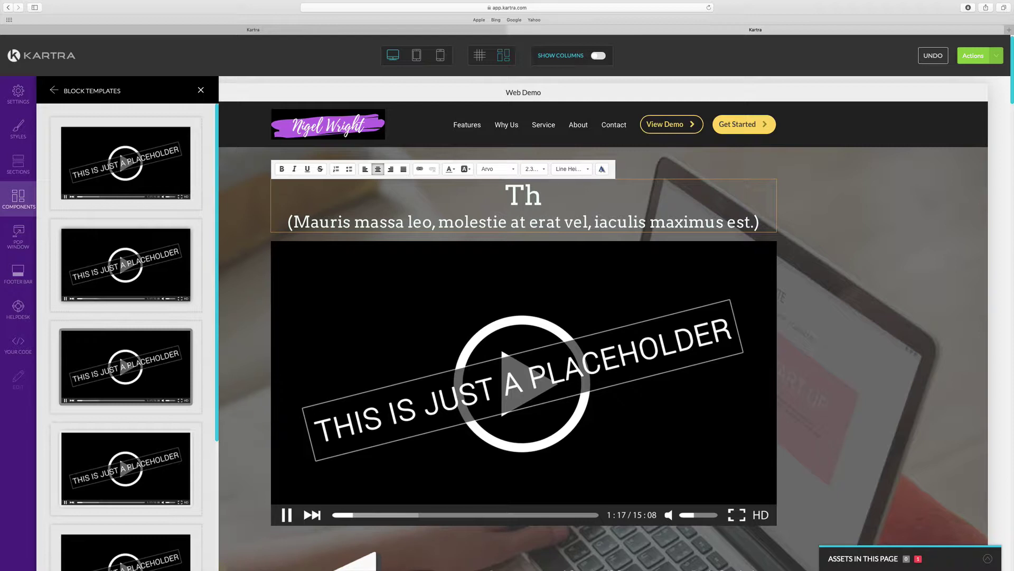
text(is is the )
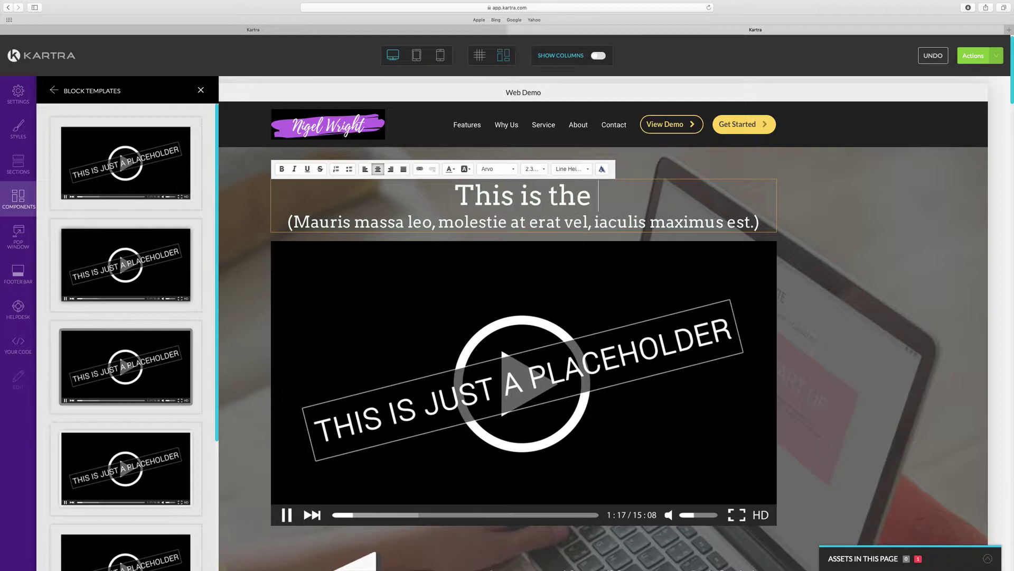
text(home page)
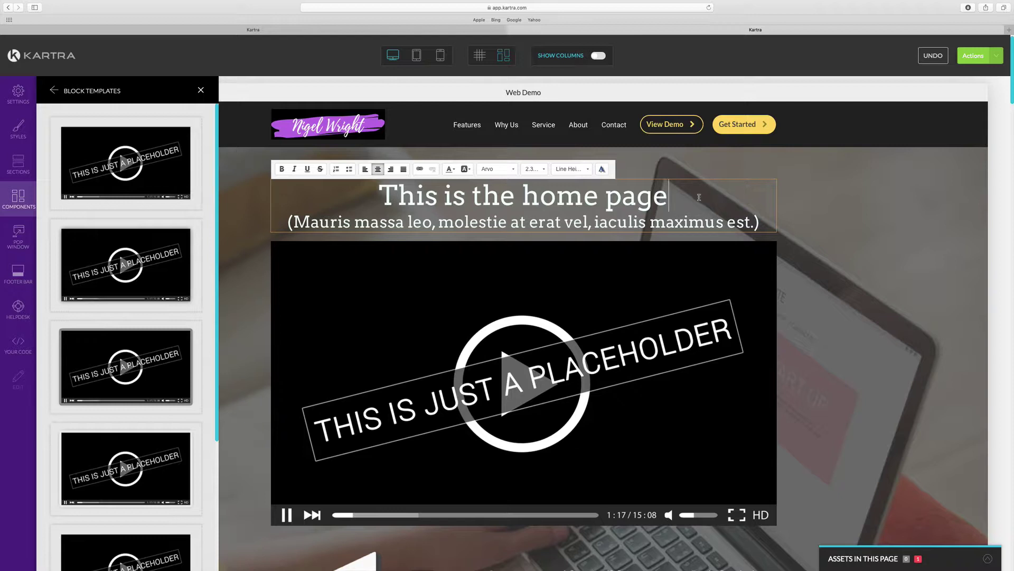
- Try Times New Roman on the "This is the home page" line, and set its font to Arial
drag(699, 197, 378, 196)
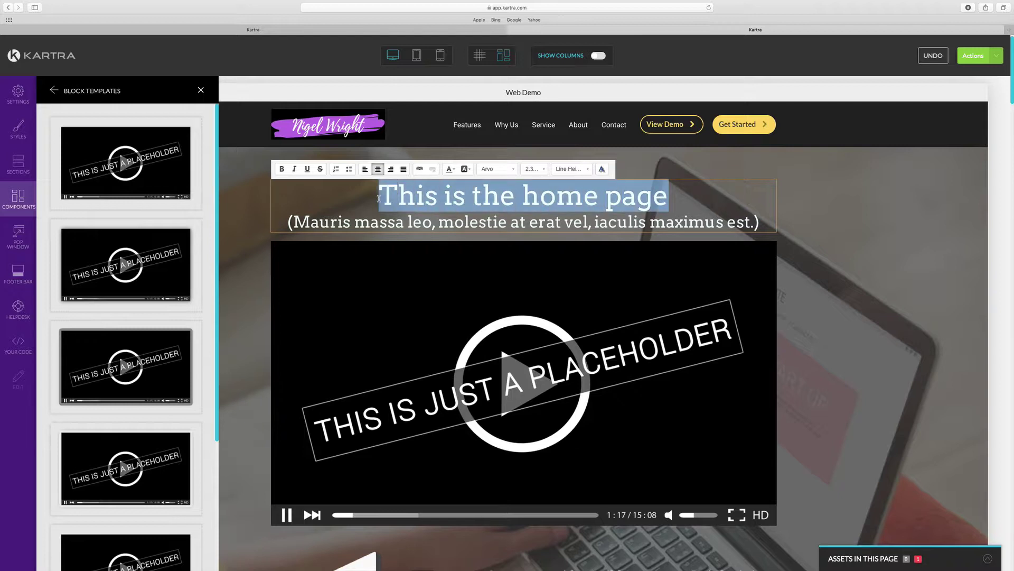
click(513, 170)
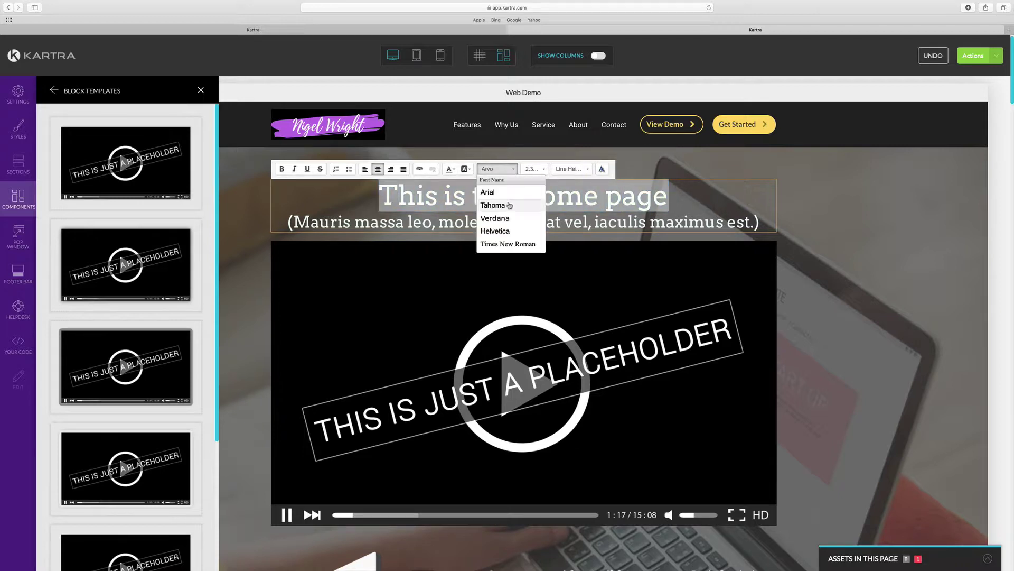
scroll(502, 228, down, 1)
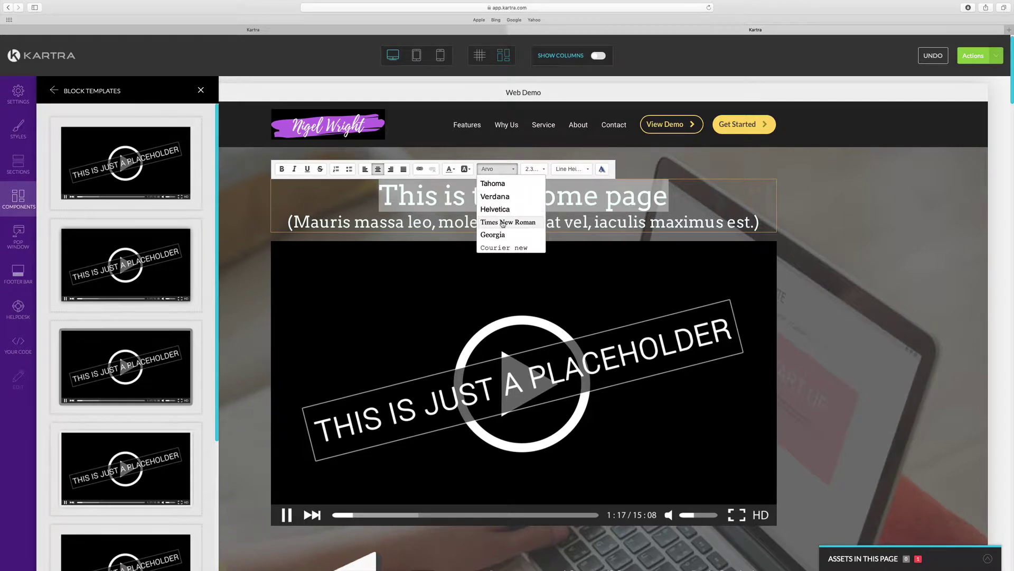
click(502, 213)
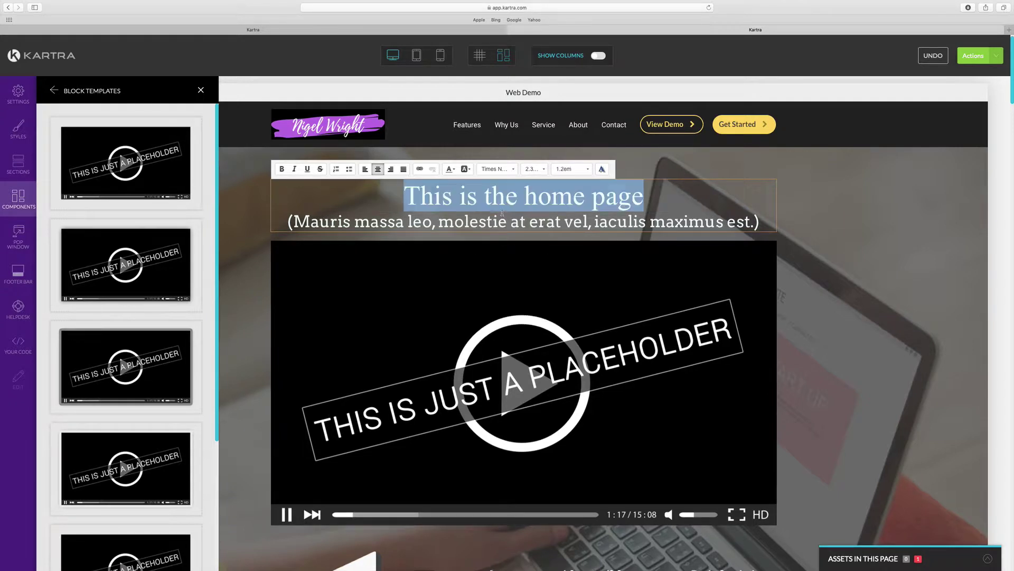
click(515, 169)
click(502, 194)
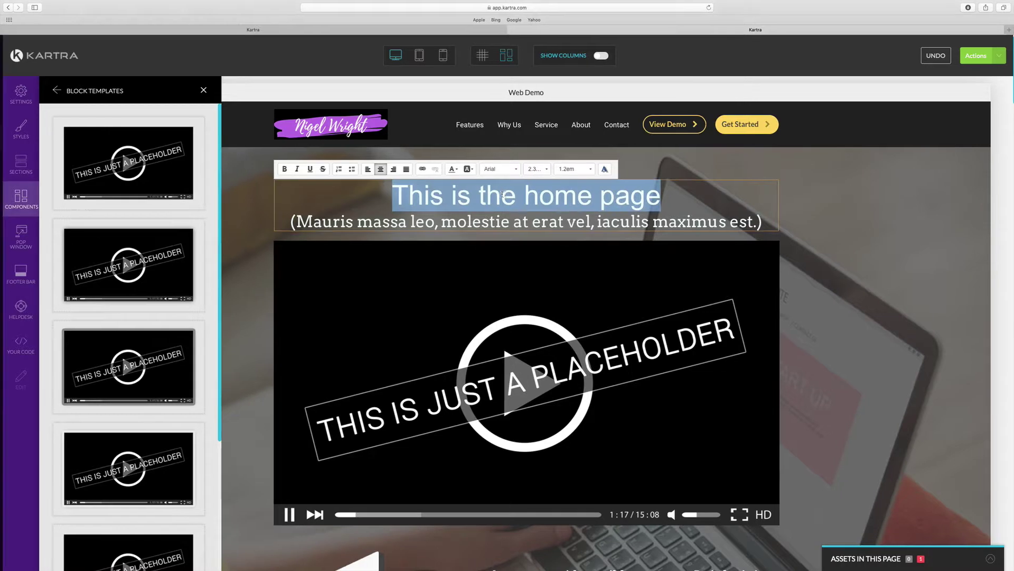
- Try a 1.00rem font size on the "This is the home page" line, set it to 2rem and tighten the line height
click(544, 169)
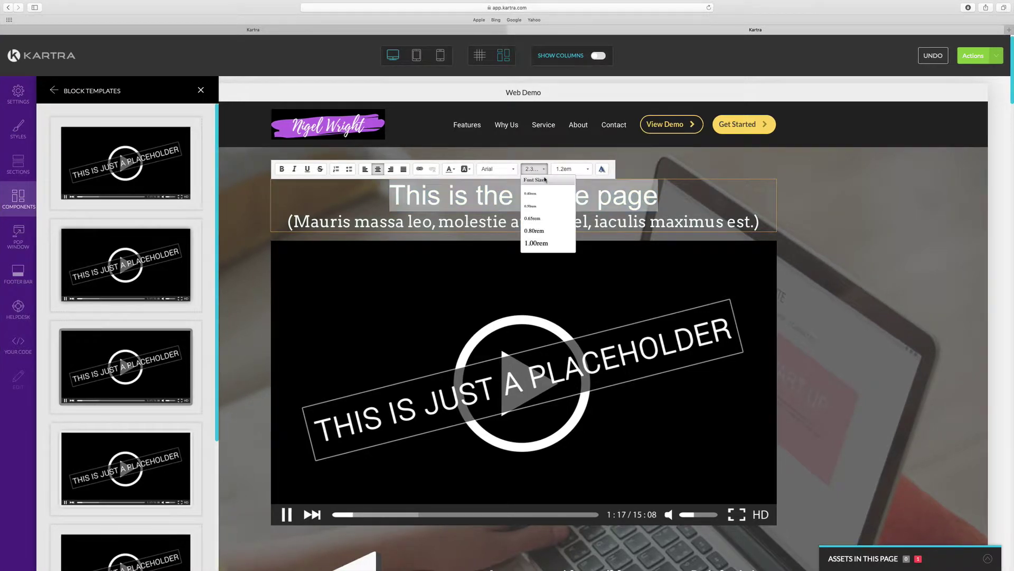
click(535, 244)
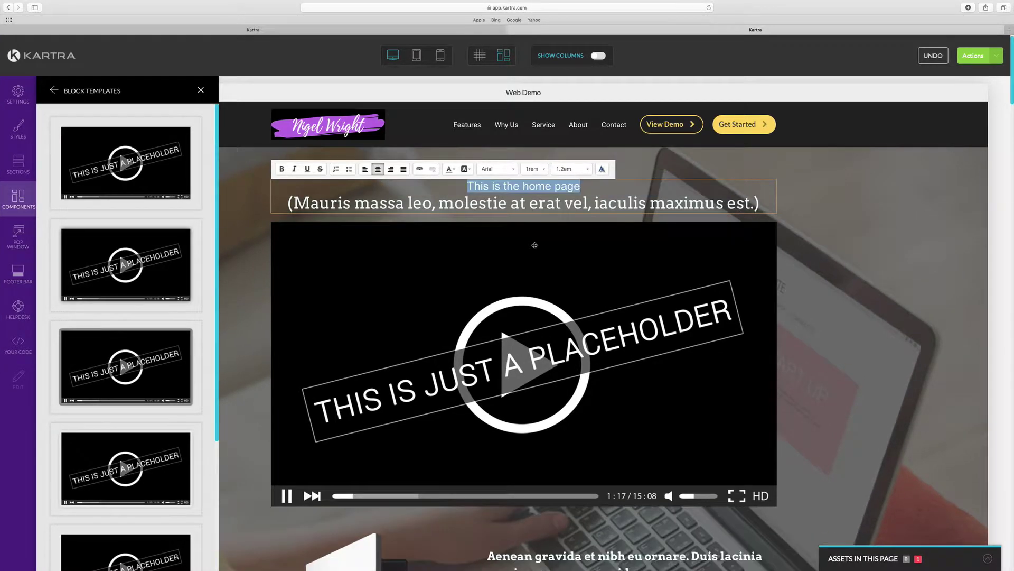
click(535, 169)
scroll(546, 226, down, 5)
click(545, 225)
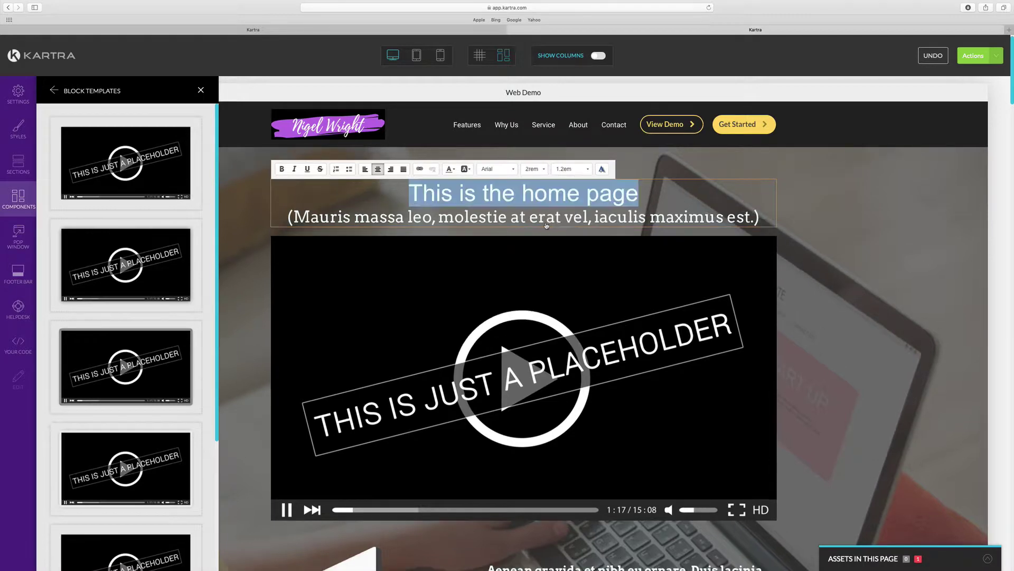
click(585, 169)
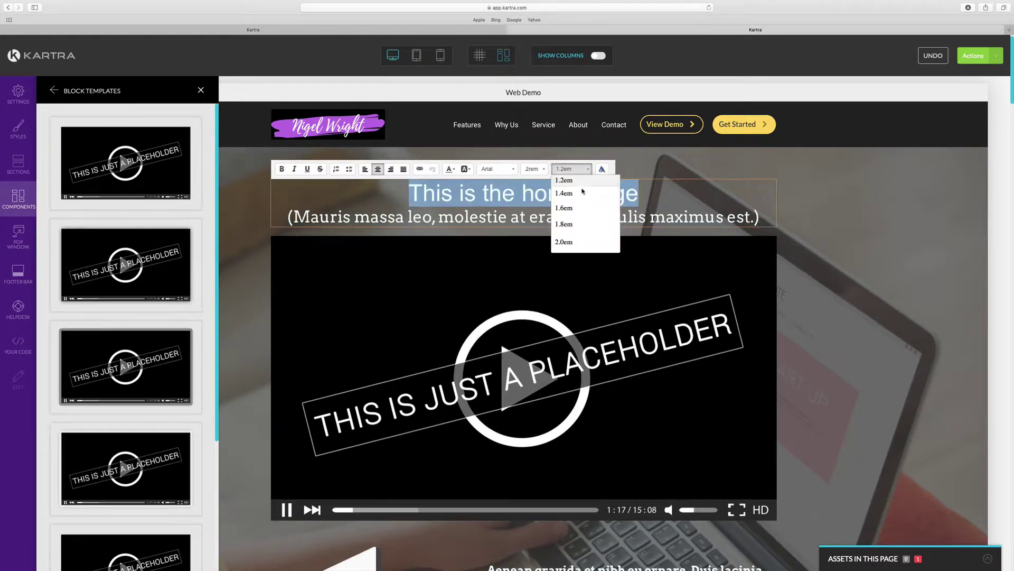
click(580, 224)
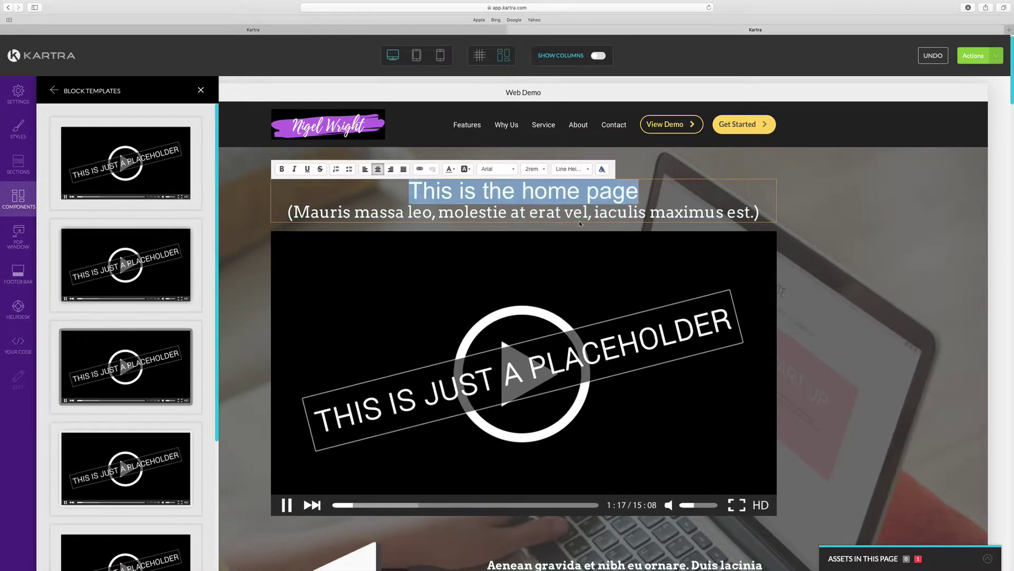
- Make the bracketed subheadline under "This is the home page" bold
click(450, 213)
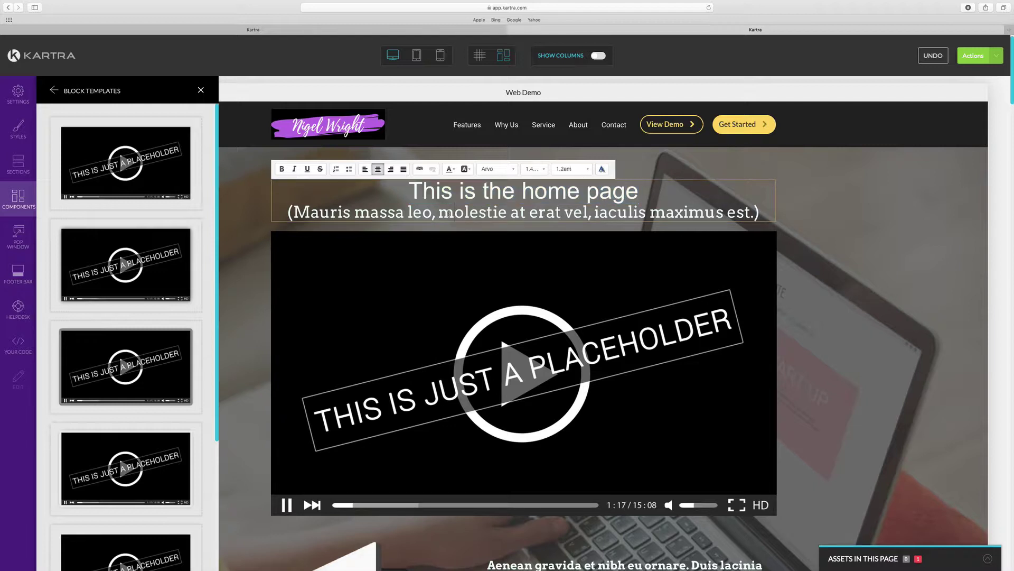
triple_click(448, 213)
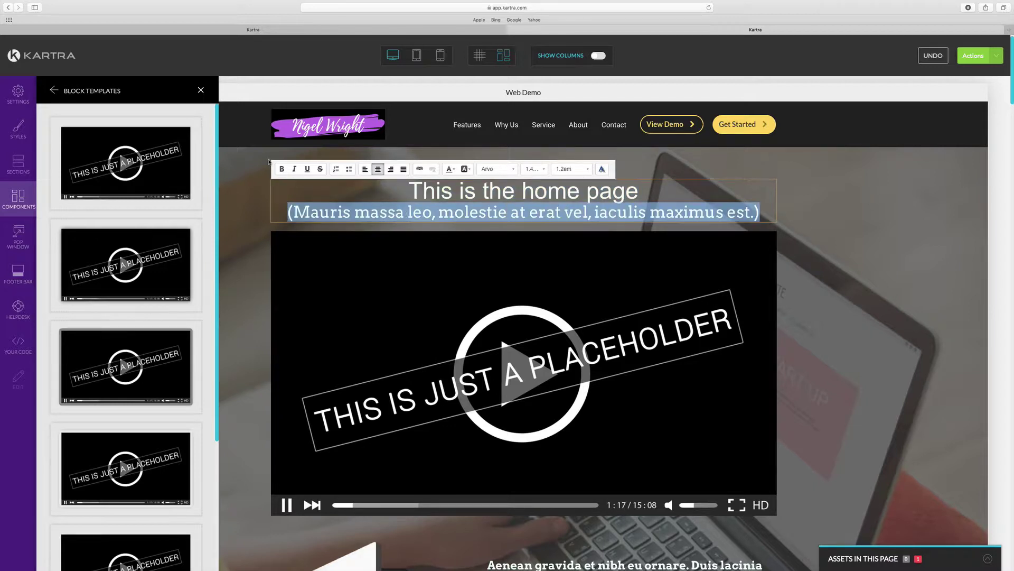
click(281, 169)
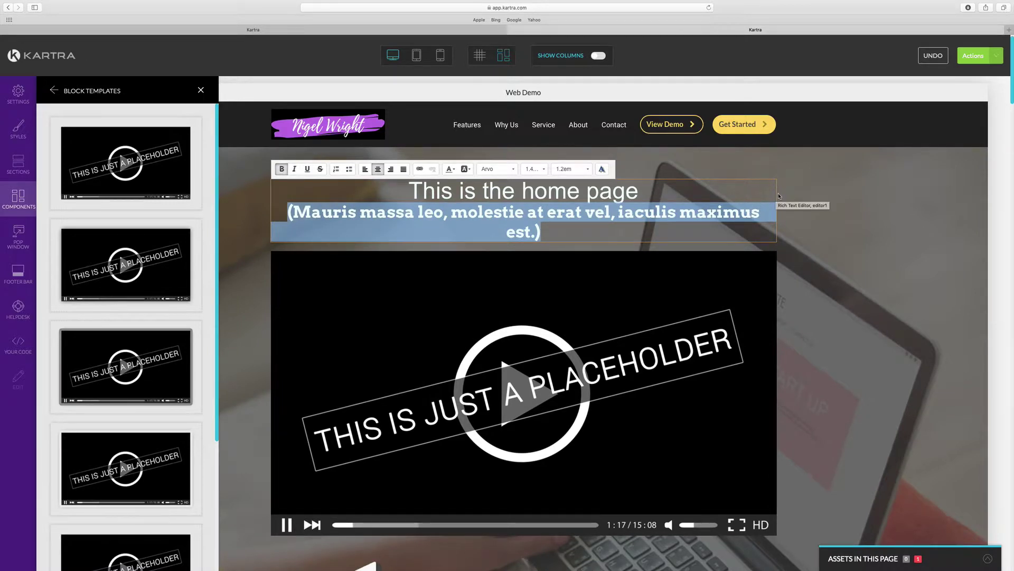
click(732, 194)
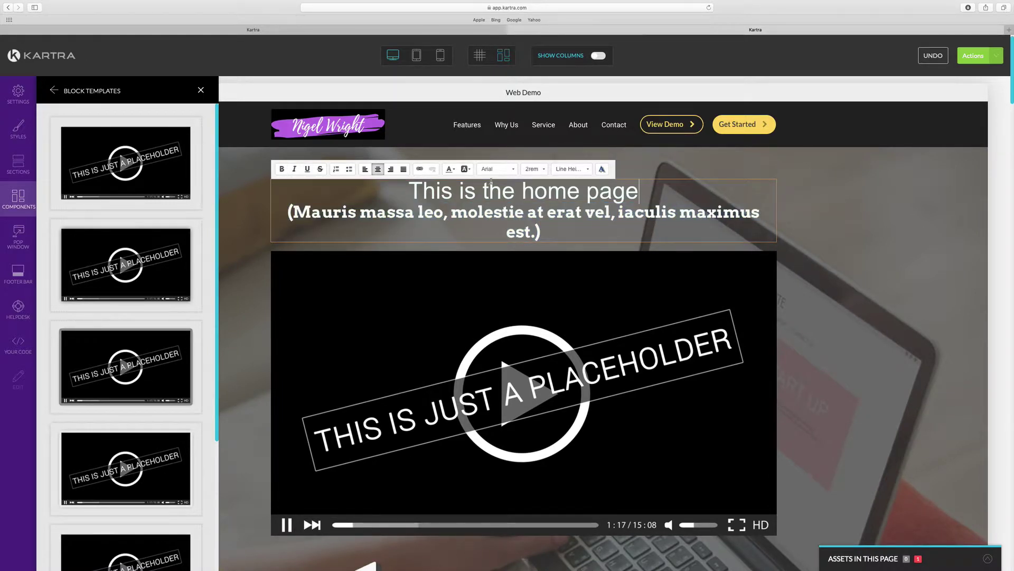
- Switch to column mode with columns shown, and narrow the headline and video column from both sides to 75% width
click(480, 56)
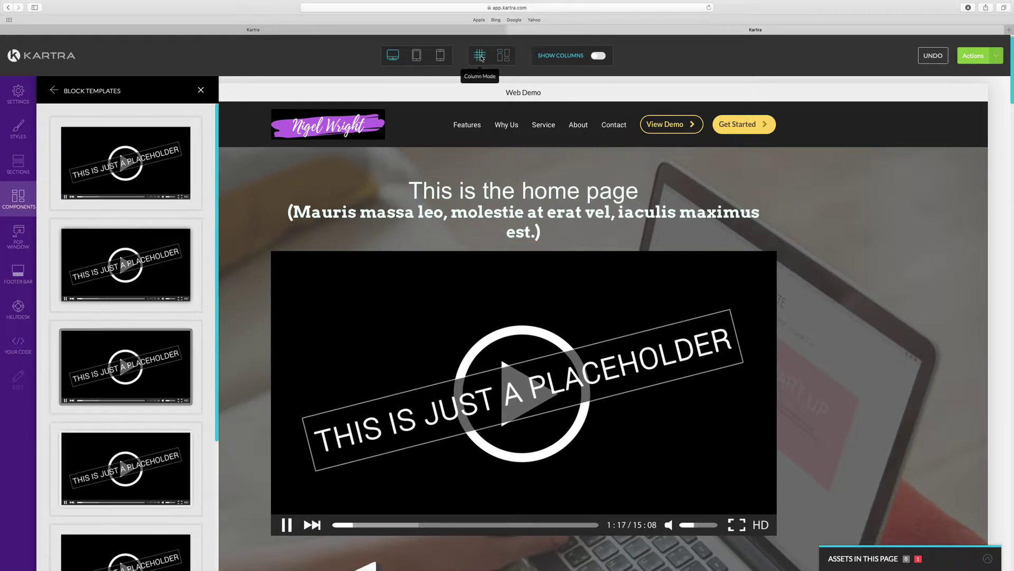
click(602, 57)
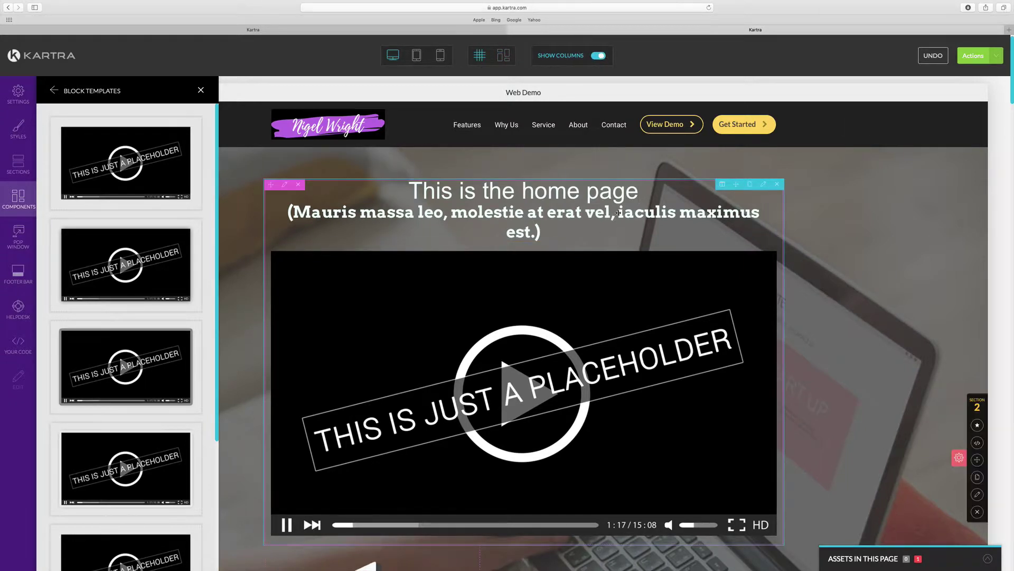
click(722, 183)
click(722, 183)
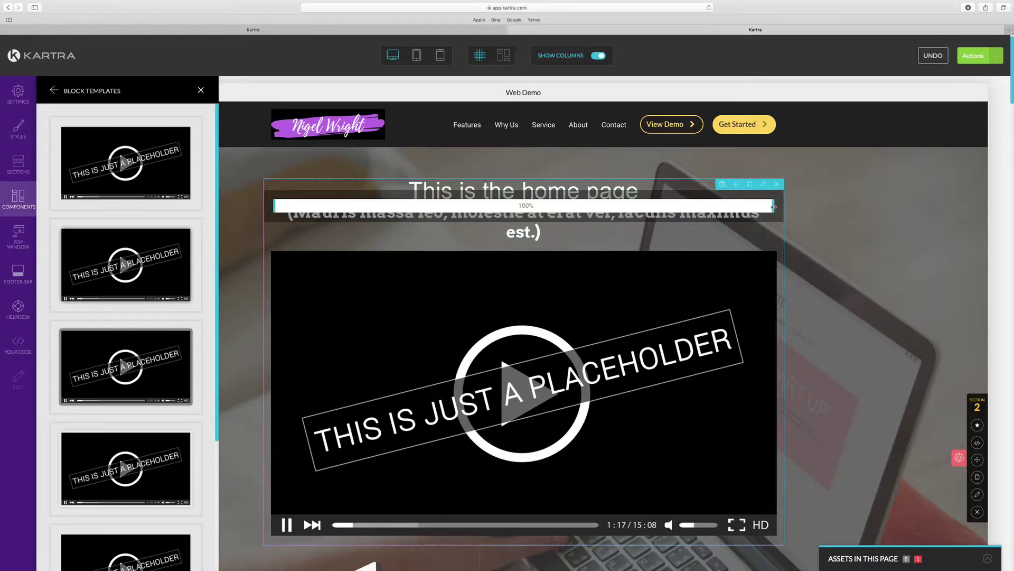
drag(774, 207, 690, 208)
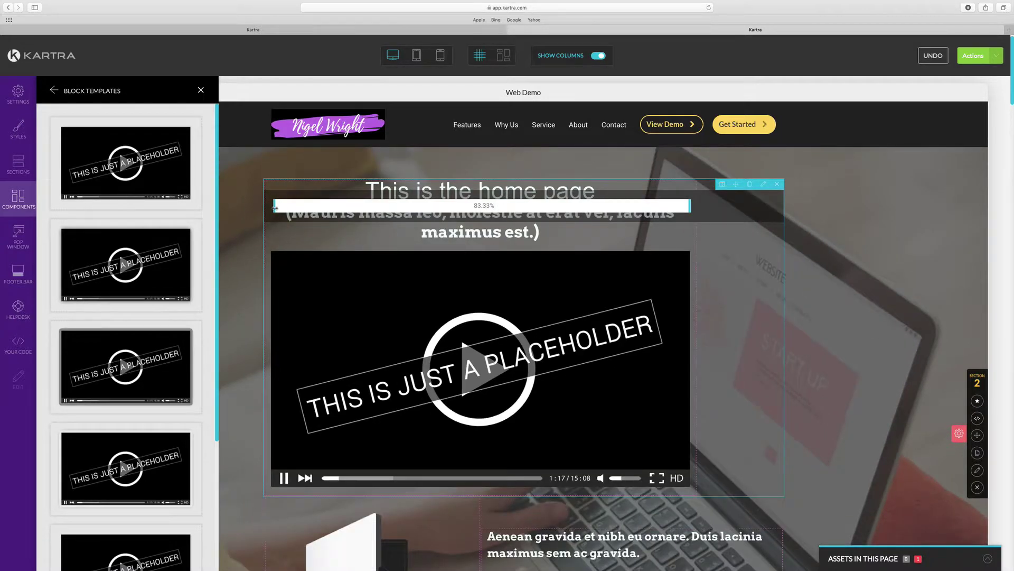
drag(275, 208, 322, 208)
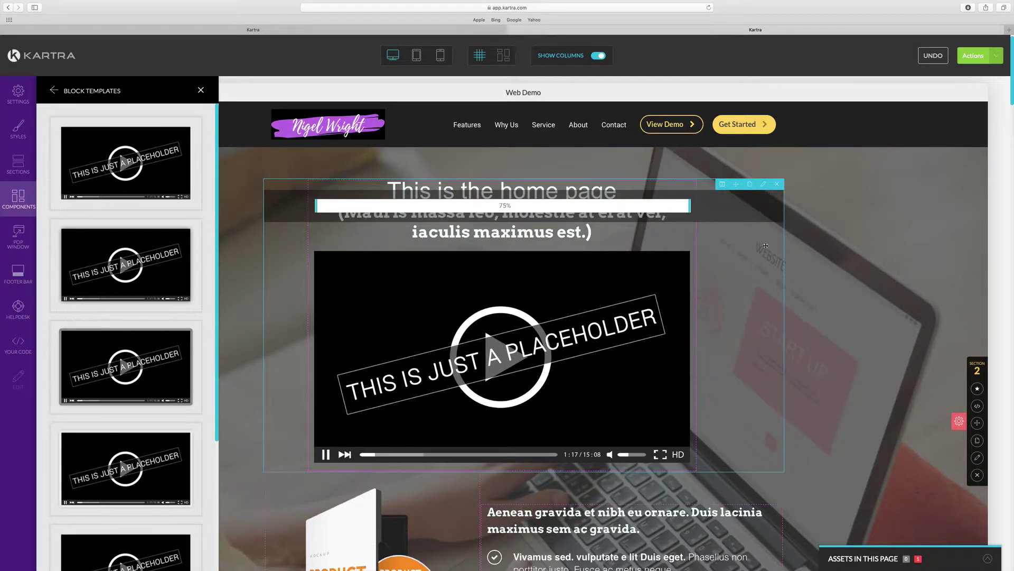
- Duplicate the row holding the headline and video, and delete the duplicate
click(750, 184)
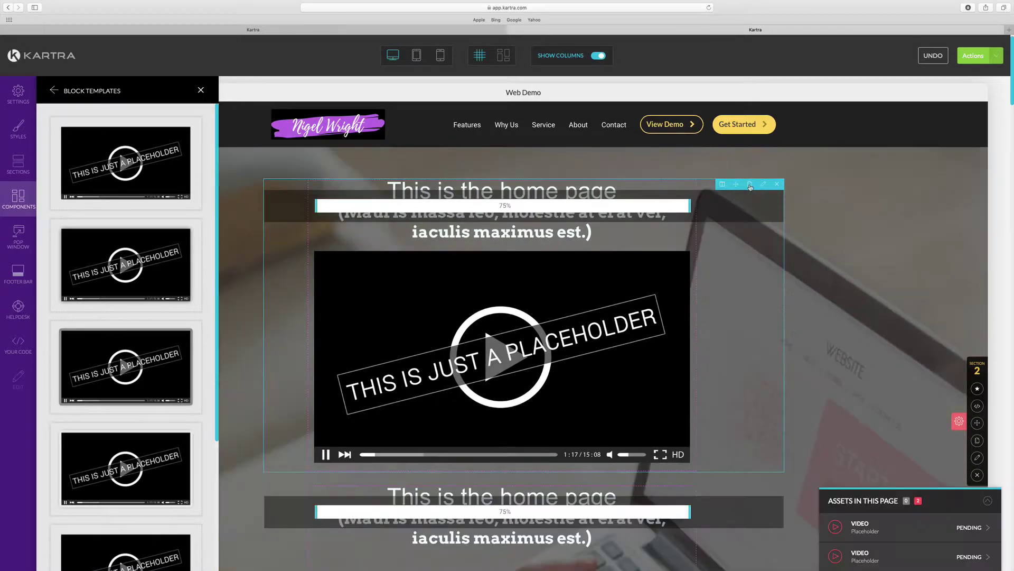
scroll(786, 386, down, 3)
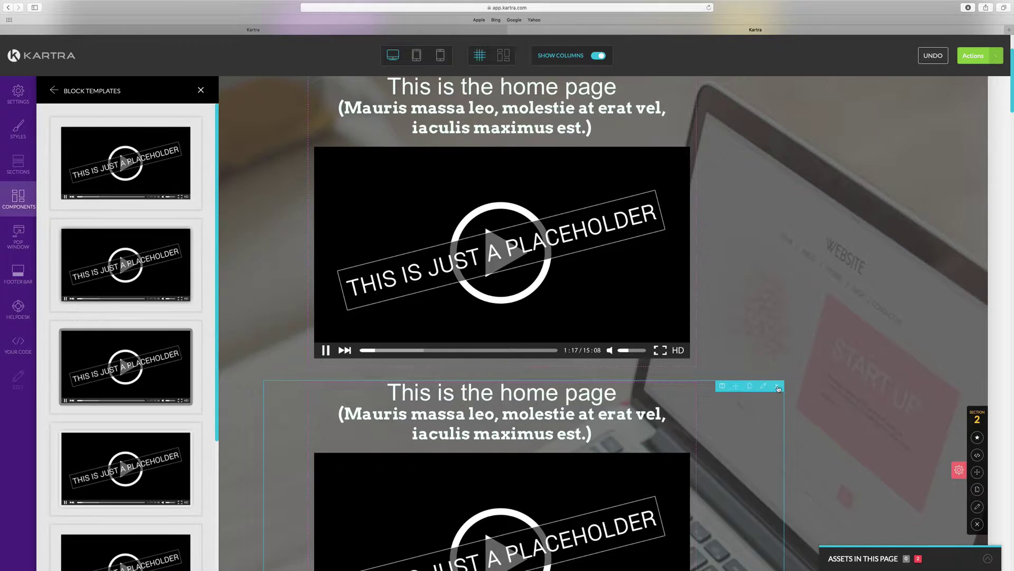
click(777, 386)
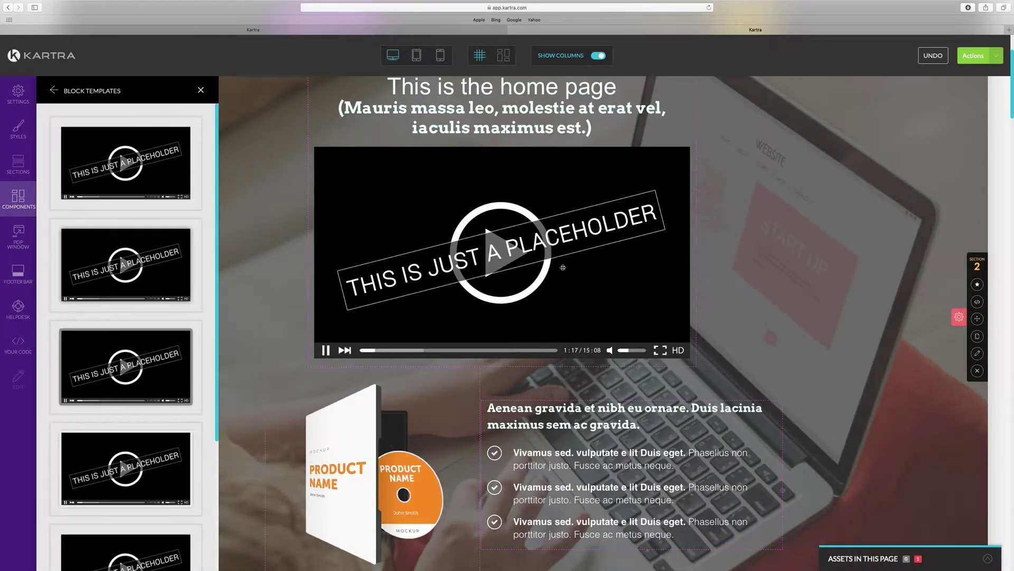
- View the style configuration of the column holding the headline and video, and close it
scroll(560, 267, up, 3)
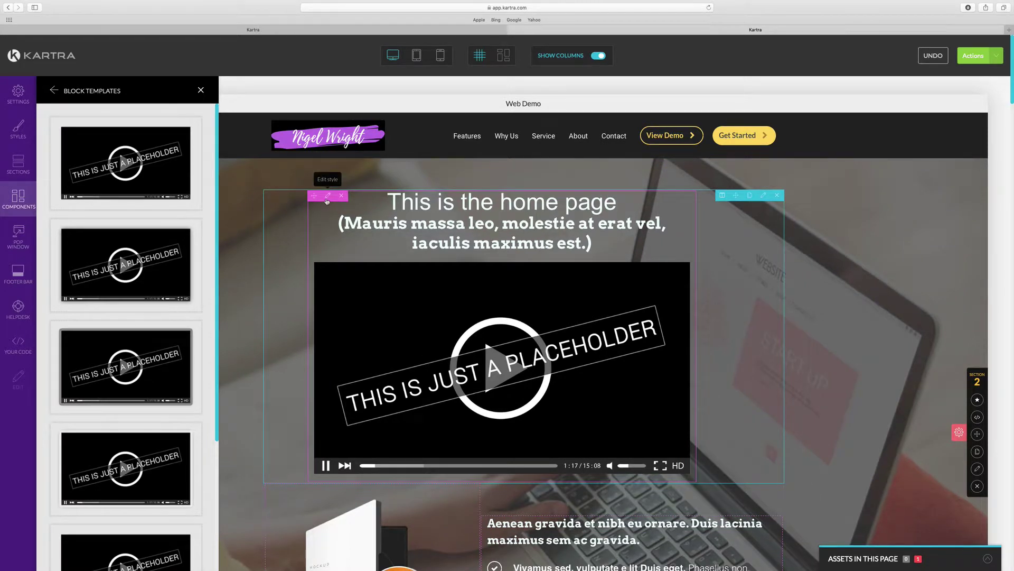
click(327, 196)
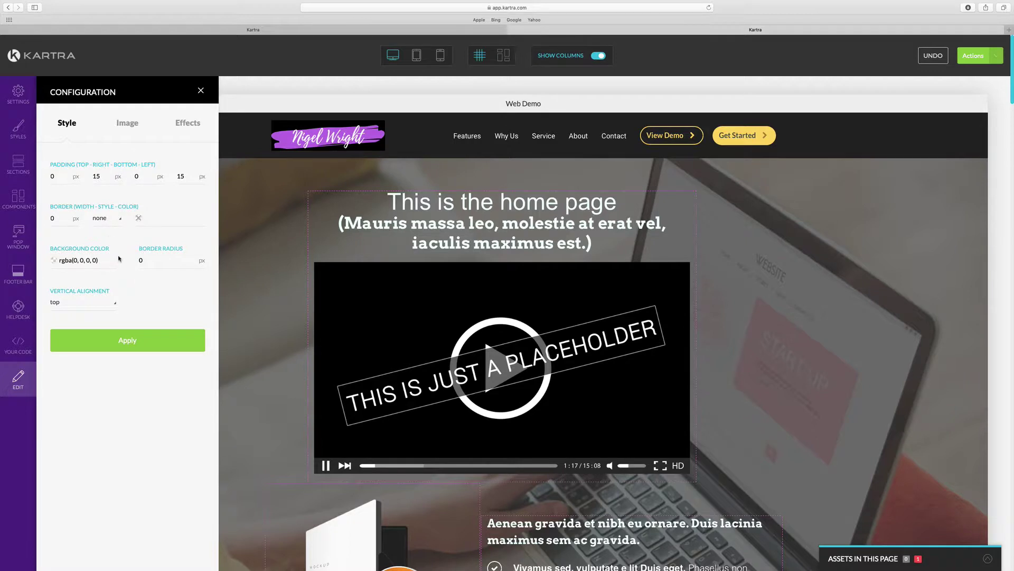
click(201, 92)
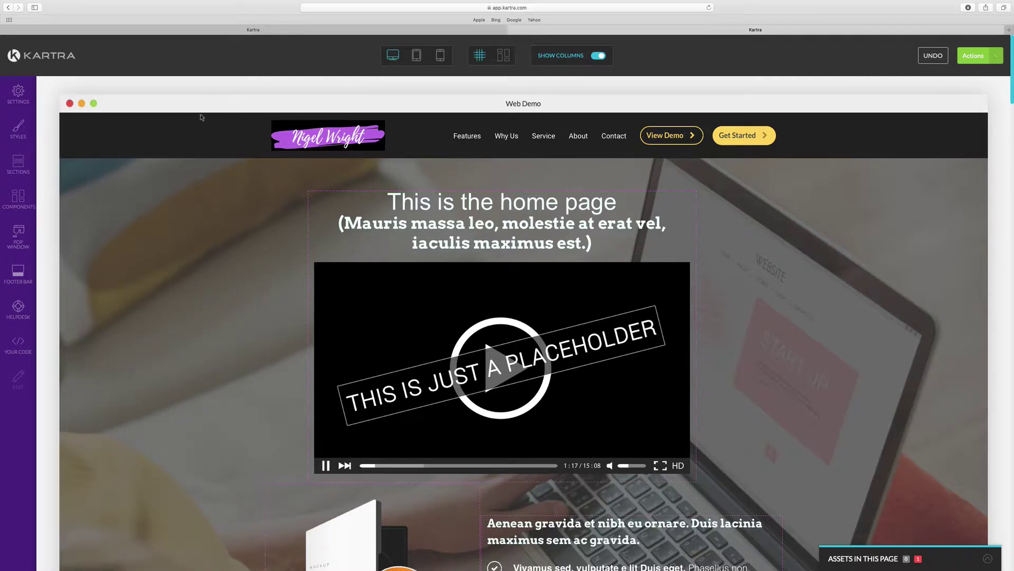
- Delete the product mockup and checklist row from the hero section, and undo the deletion
scroll(714, 406, down, 5)
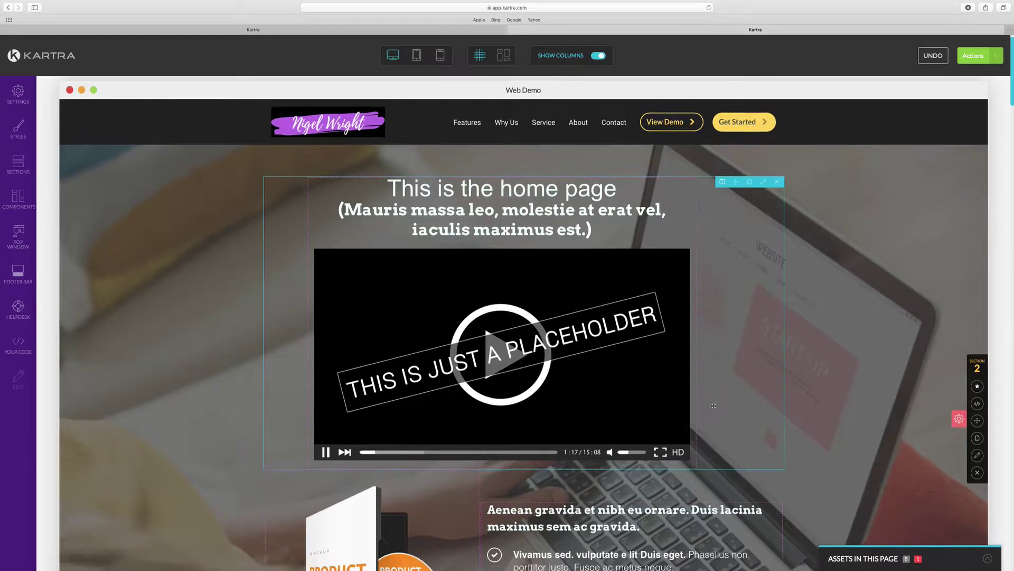
scroll(713, 405, down, 1)
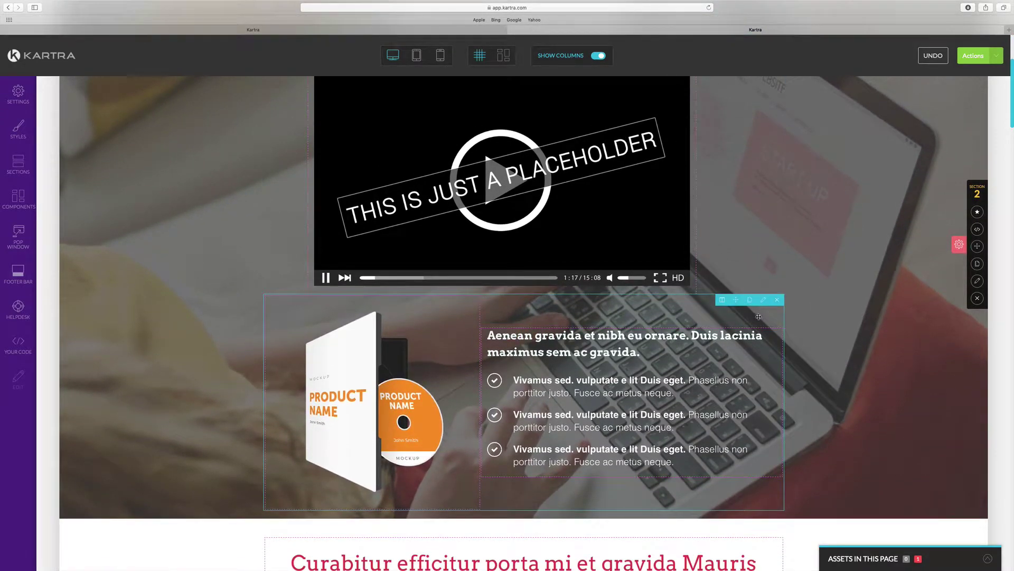
click(778, 299)
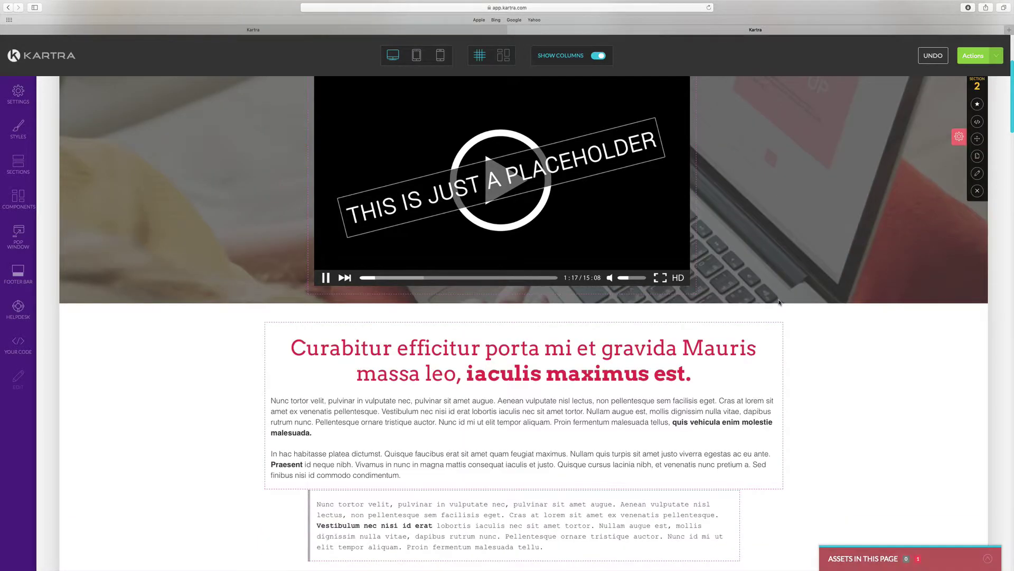
click(931, 56)
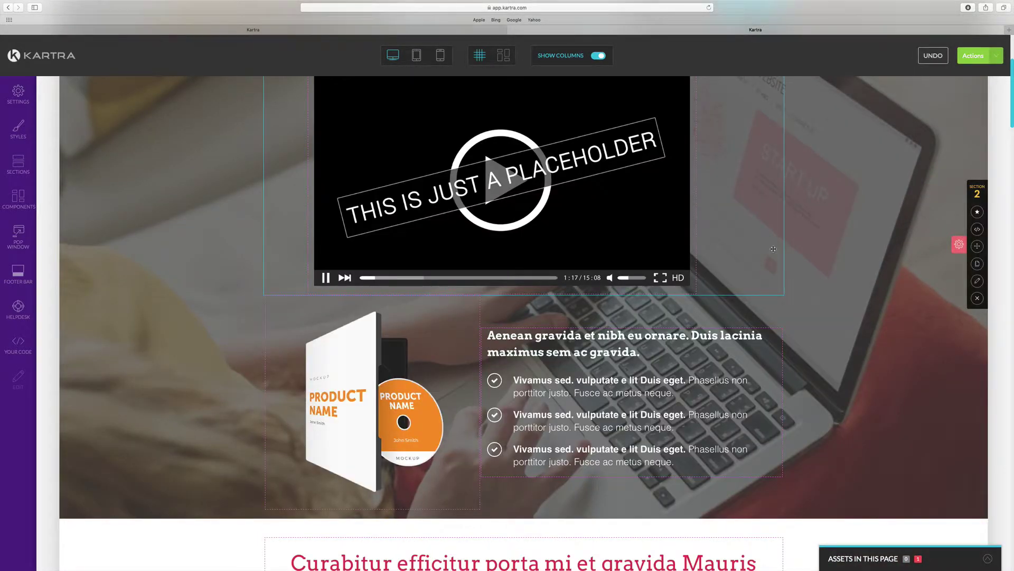
scroll(773, 248, down, 3)
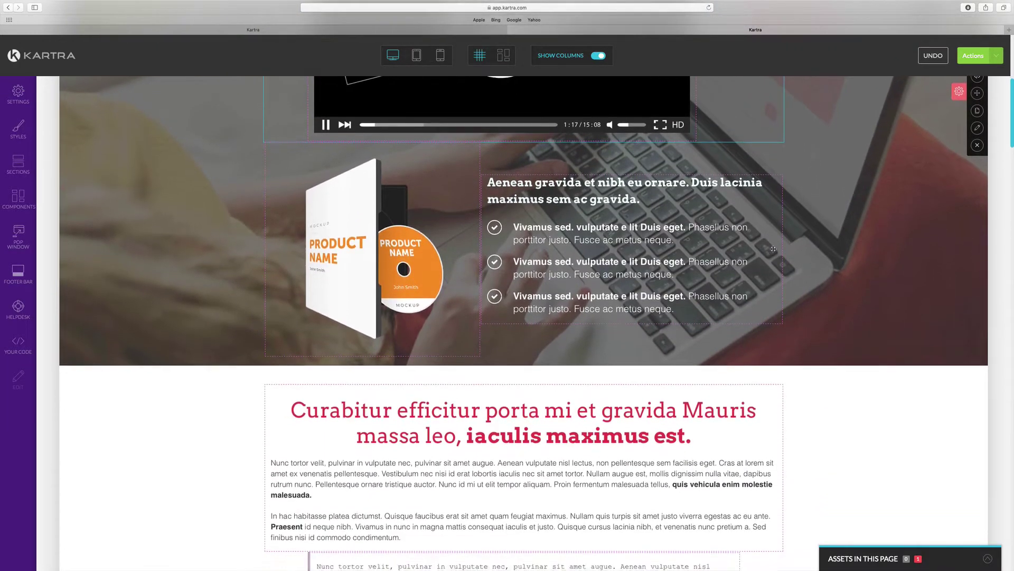
- Delete the text section below the hero that is headed "Curabitur efficitur porta mi et gravida Mauris massa leo, iaculis maximus est."
scroll(773, 248, up, 2)
scroll(773, 248, up, 5)
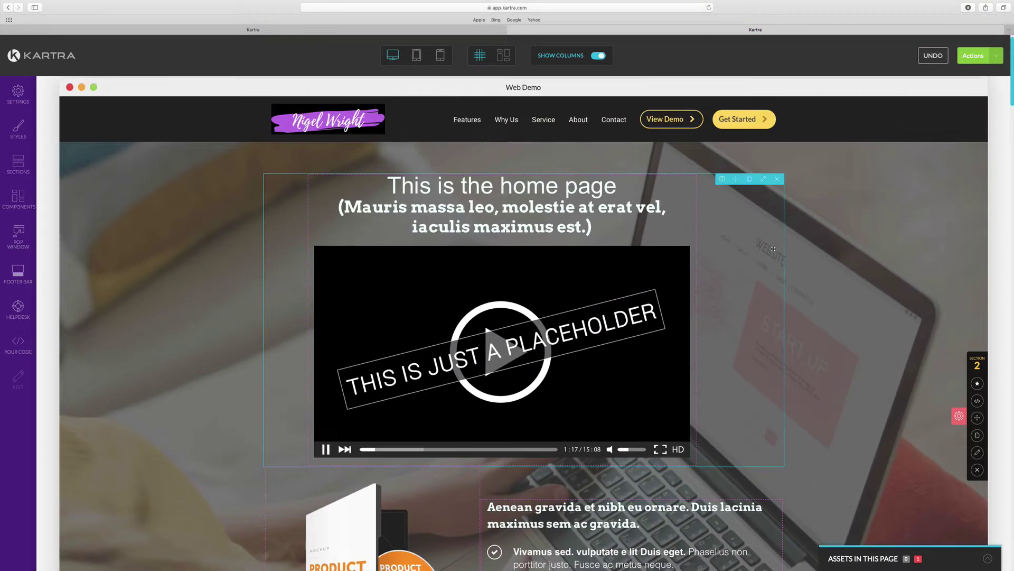
scroll(773, 248, down, 6)
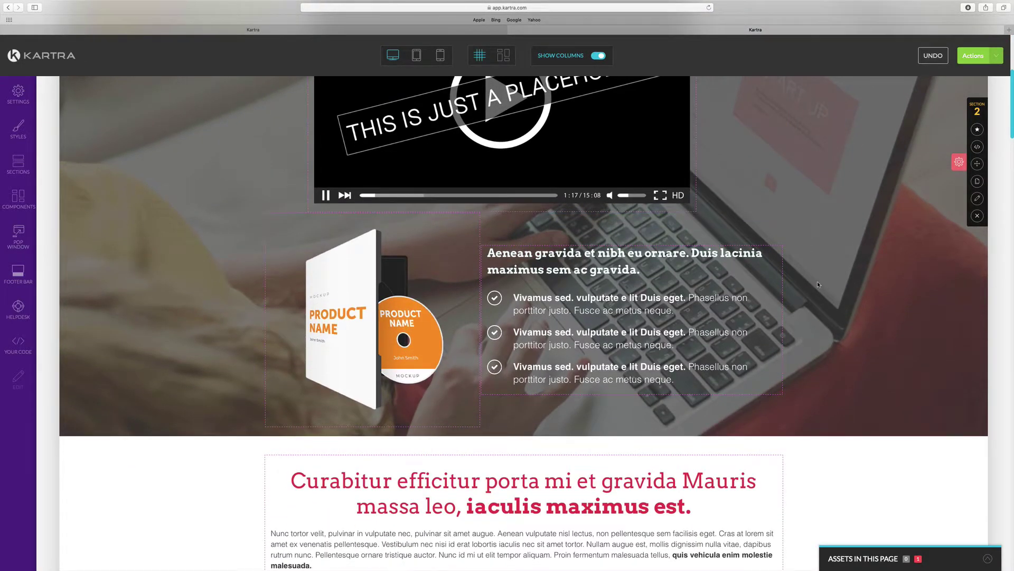
scroll(817, 281, down, 5)
scroll(818, 284, down, 1)
scroll(818, 284, up, 3)
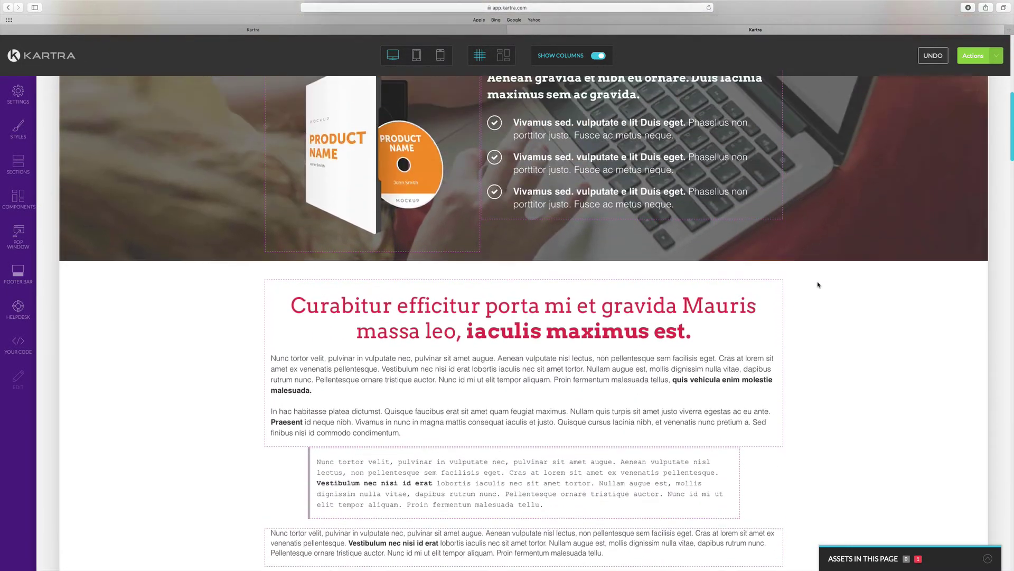
scroll(817, 284, down, 2)
scroll(817, 285, down, 1)
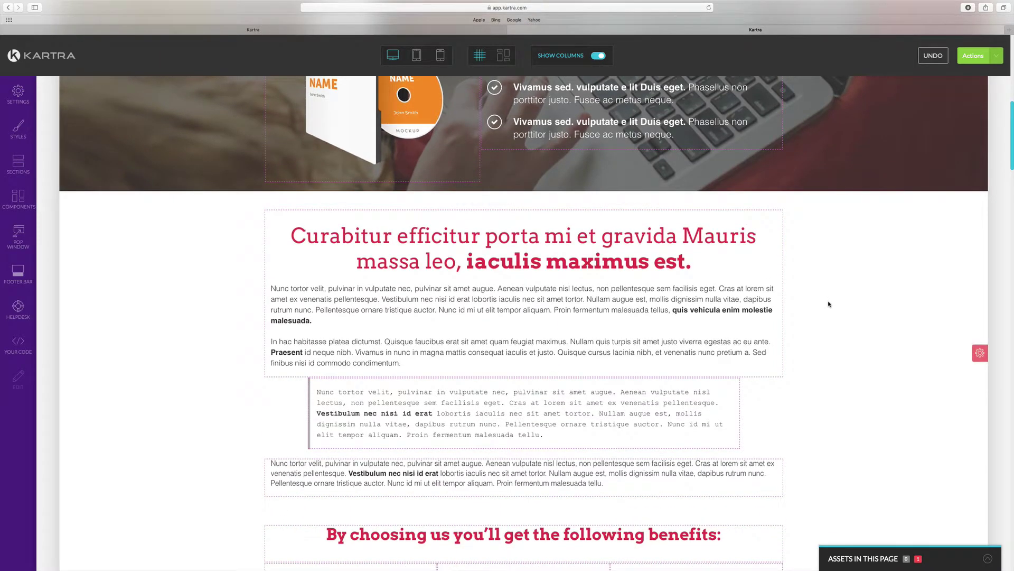
scroll(828, 304, down, 4)
scroll(828, 304, up, 3)
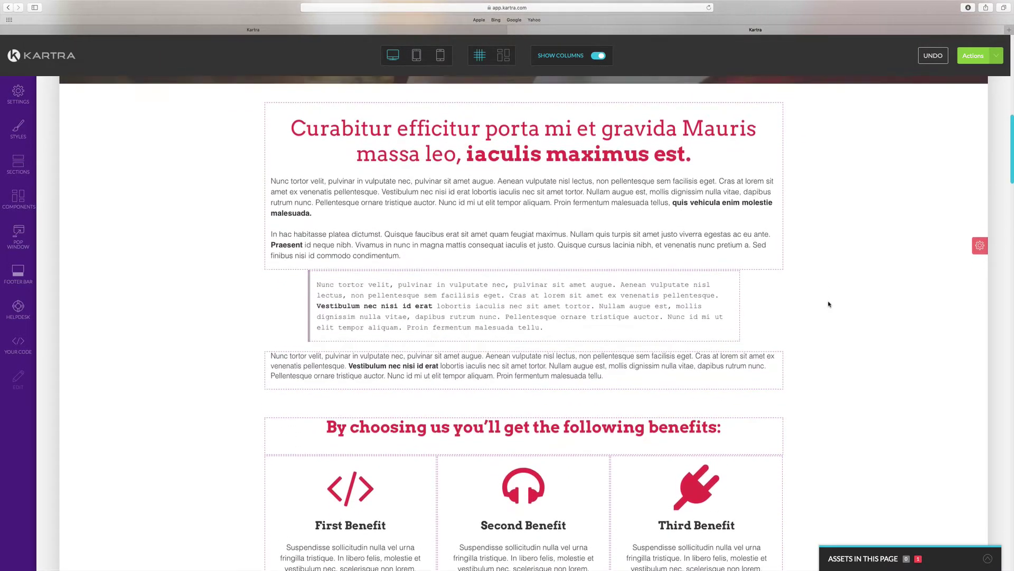
mouse_move(980, 316)
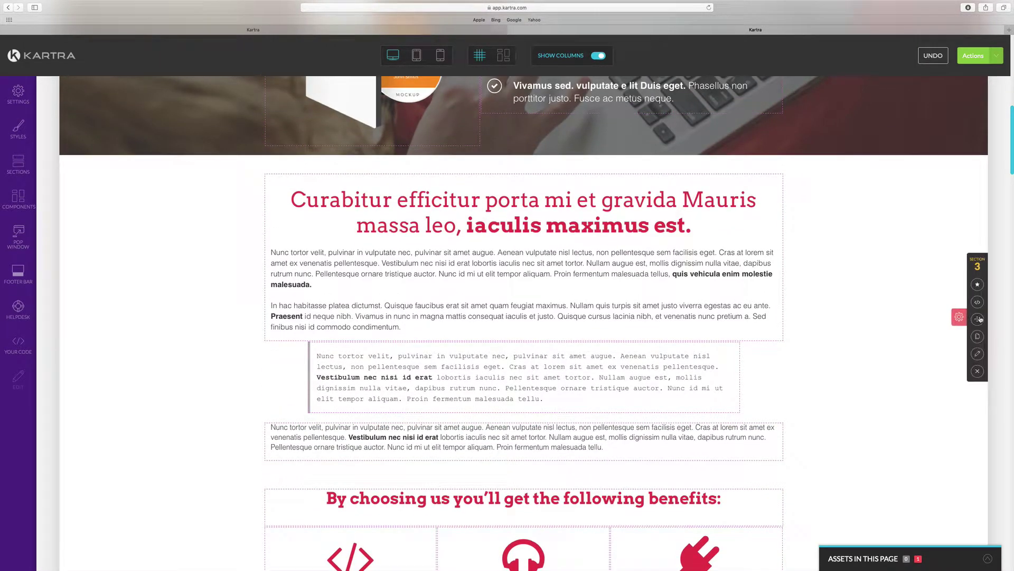
click(978, 371)
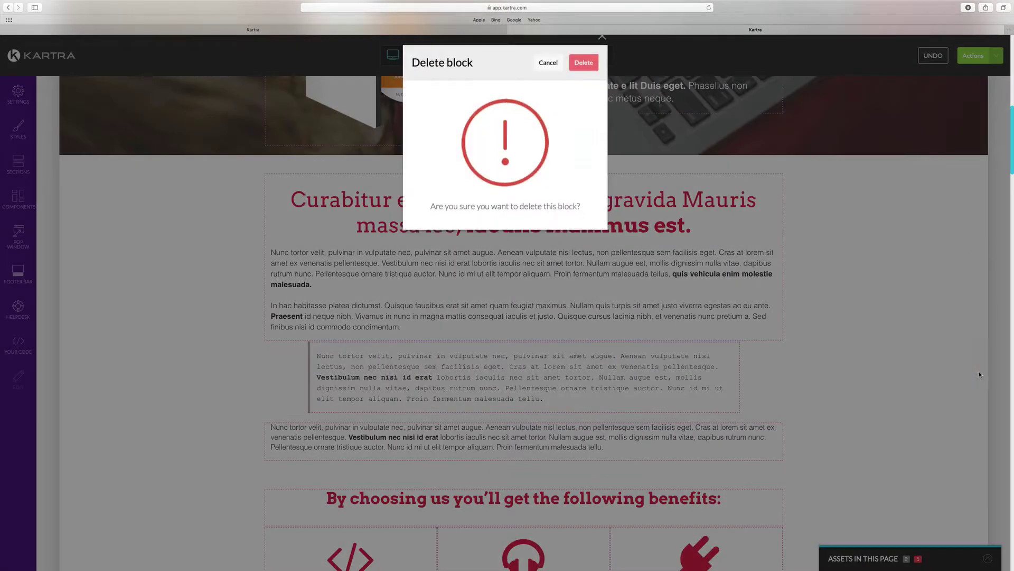
click(585, 71)
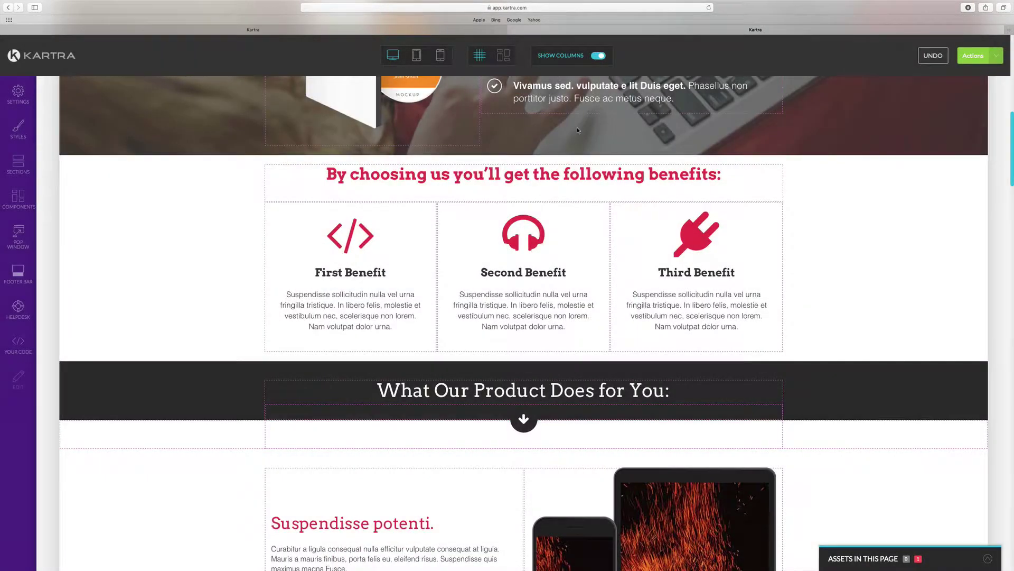
- Insert the "Magnis Vulputate" block template with the fruit and flowers image between the hero and the benefits section
click(22, 166)
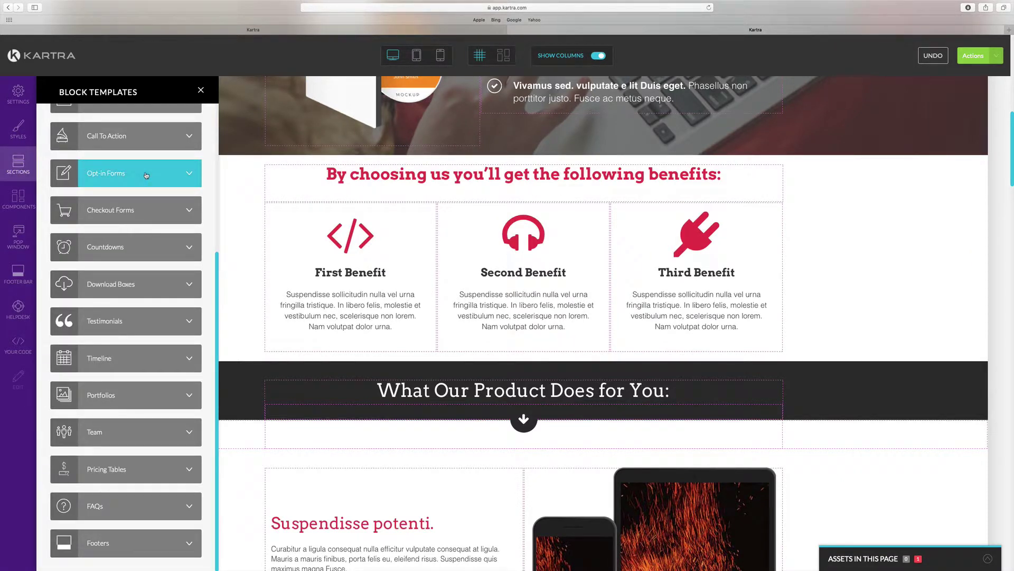
scroll(148, 218, up, 4)
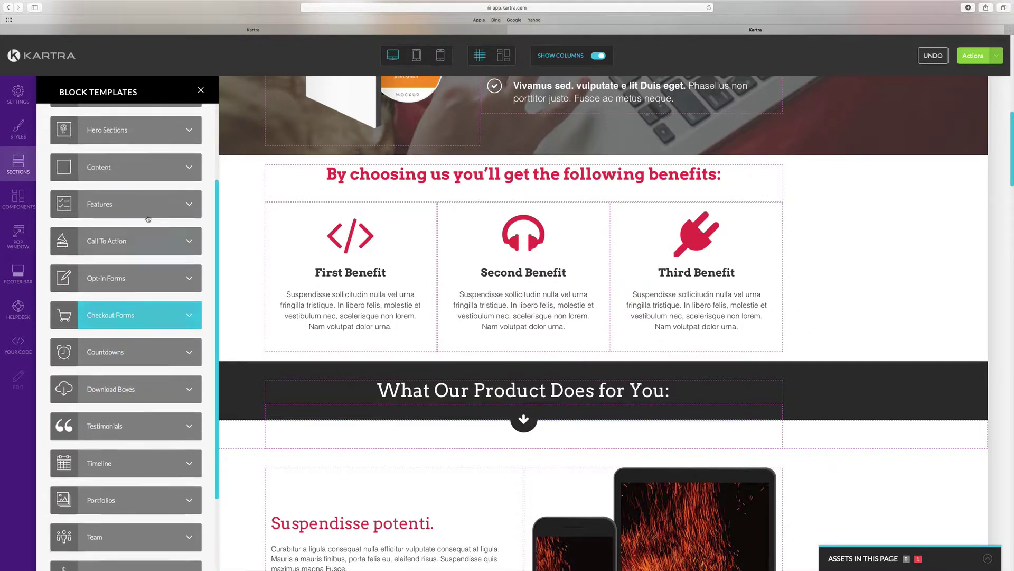
scroll(148, 218, up, 3)
click(184, 279)
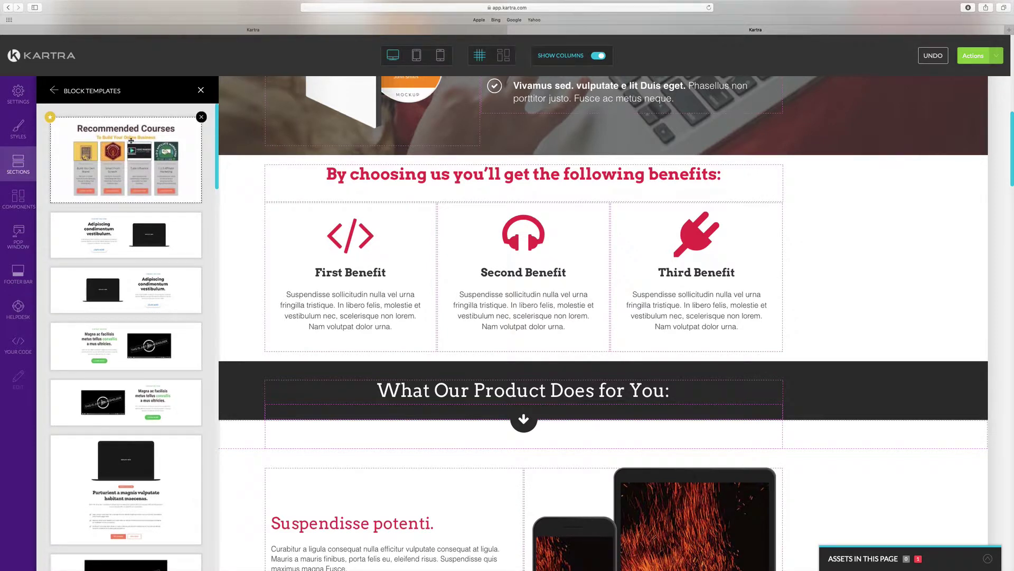
scroll(127, 237, down, 5)
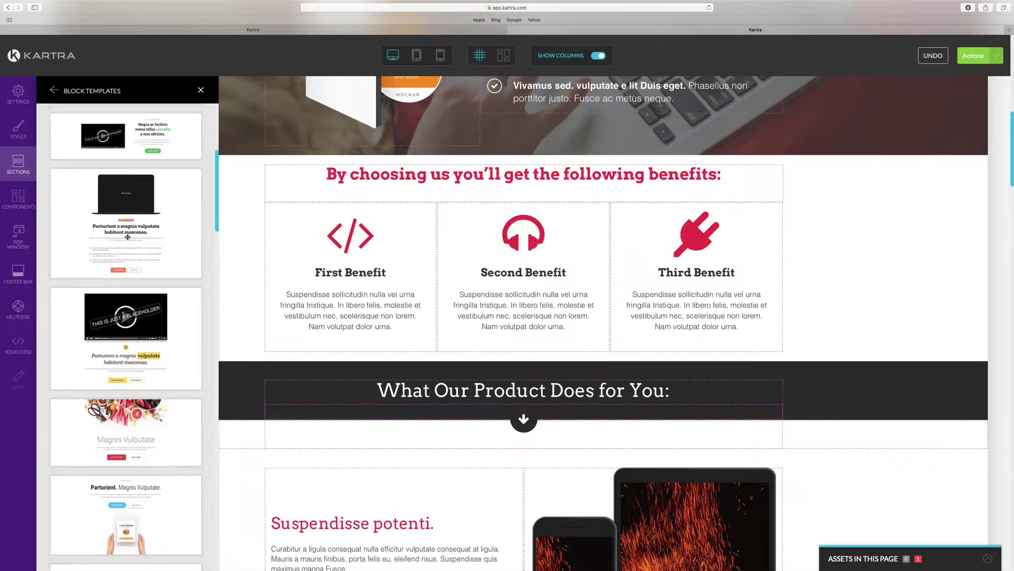
scroll(127, 237, down, 3)
drag(164, 285, 456, 201)
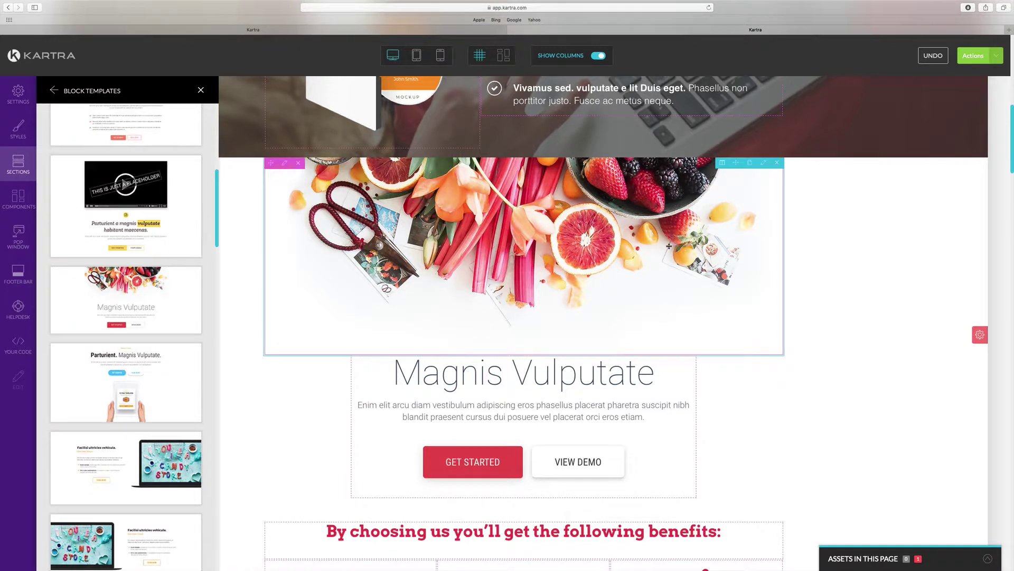
click(200, 91)
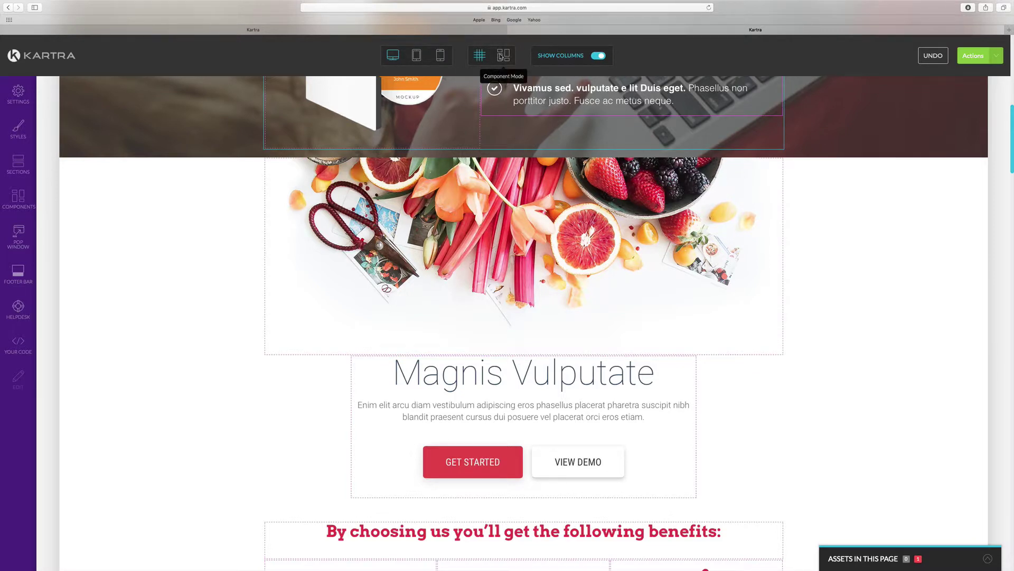
- Switch to component mode with columns hidden, and reduce the size of the fruit image in the "Magnis Vulputate" section
click(597, 56)
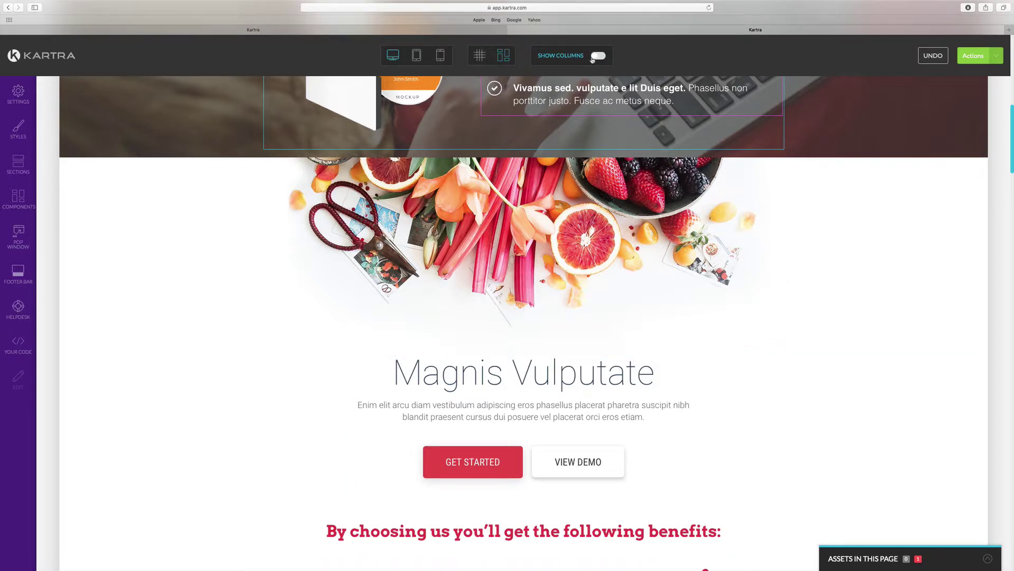
mouse_move(527, 171)
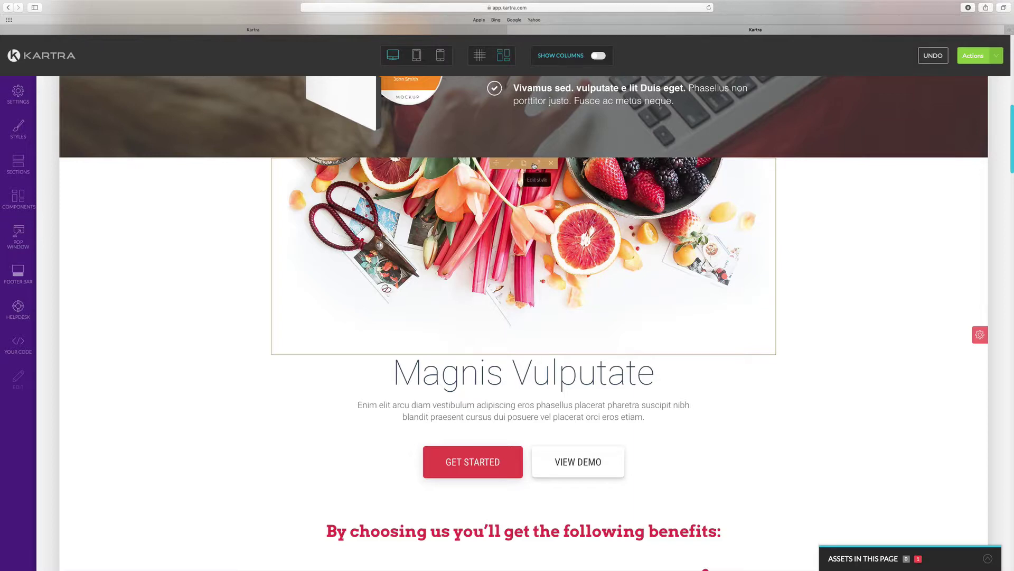
click(537, 164)
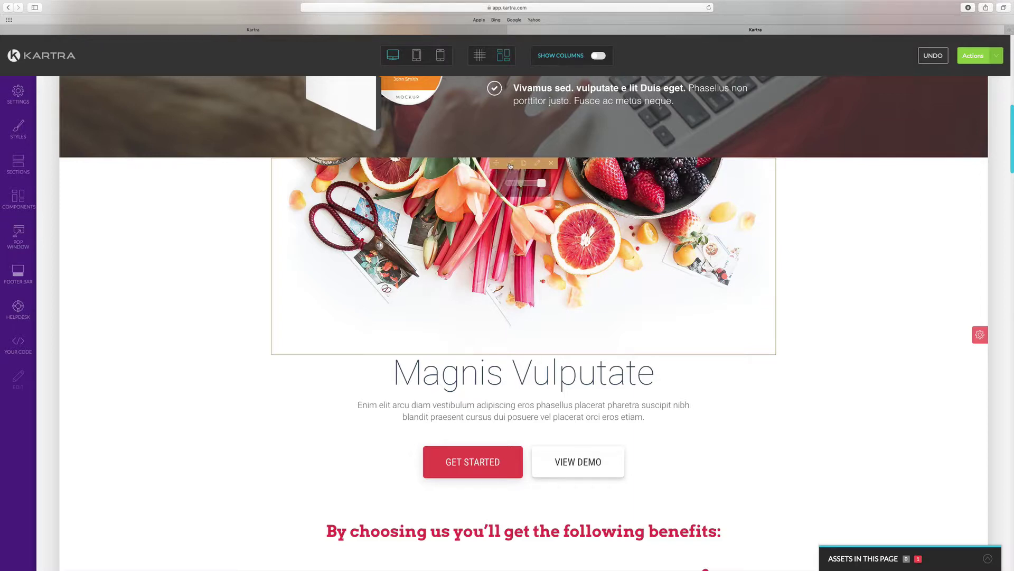
drag(542, 189, 534, 185)
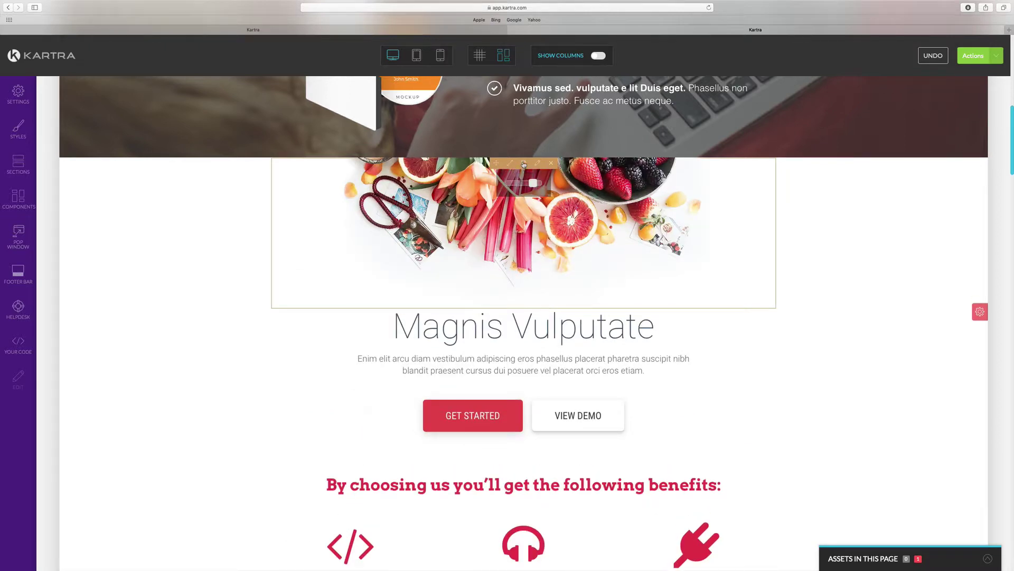
- Place a duplicate of the fruit image below the "Magnis Vulputate" heading, and delete that copy
click(524, 164)
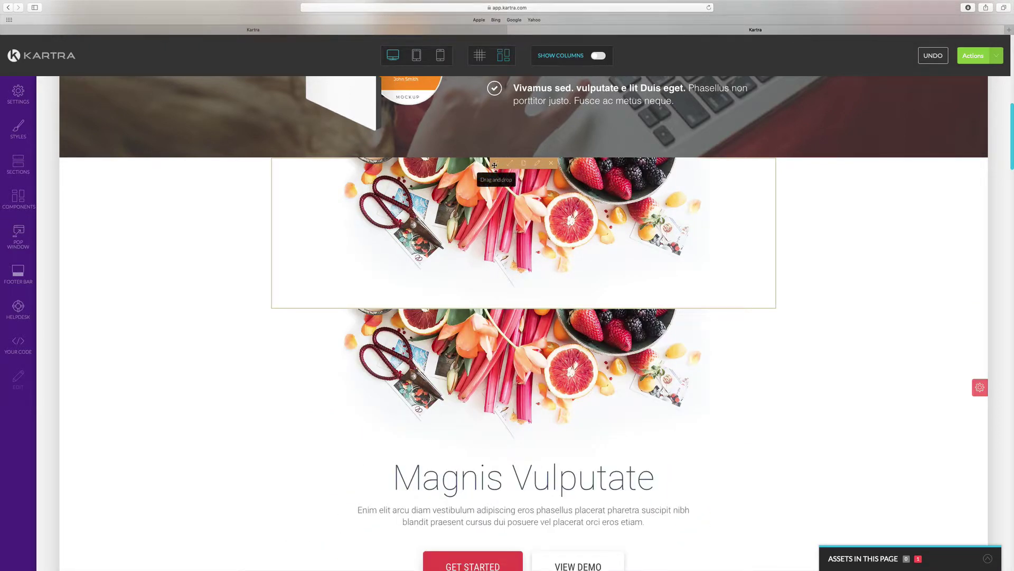
drag(495, 164, 361, 493)
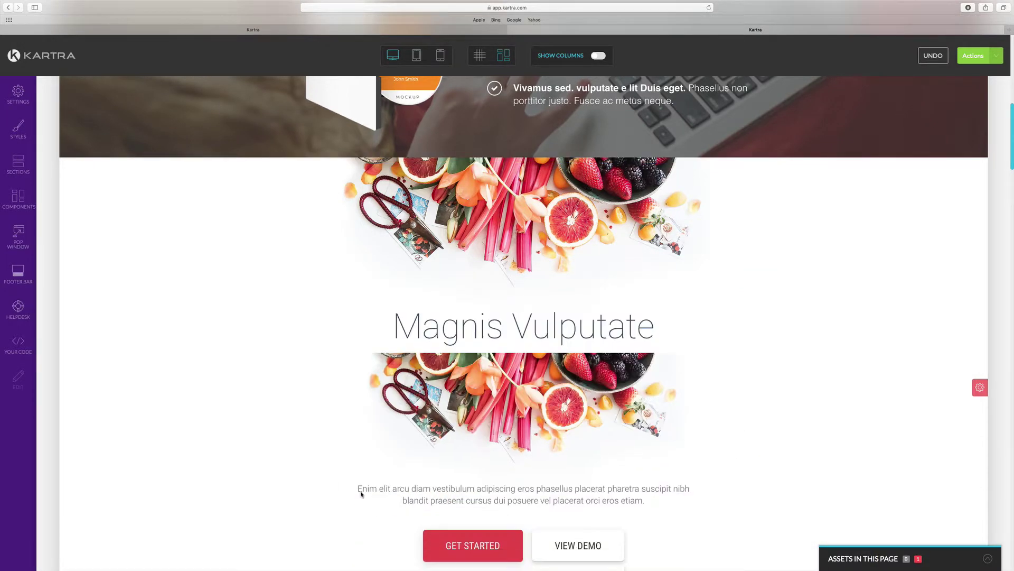
mouse_move(433, 169)
mouse_move(489, 386)
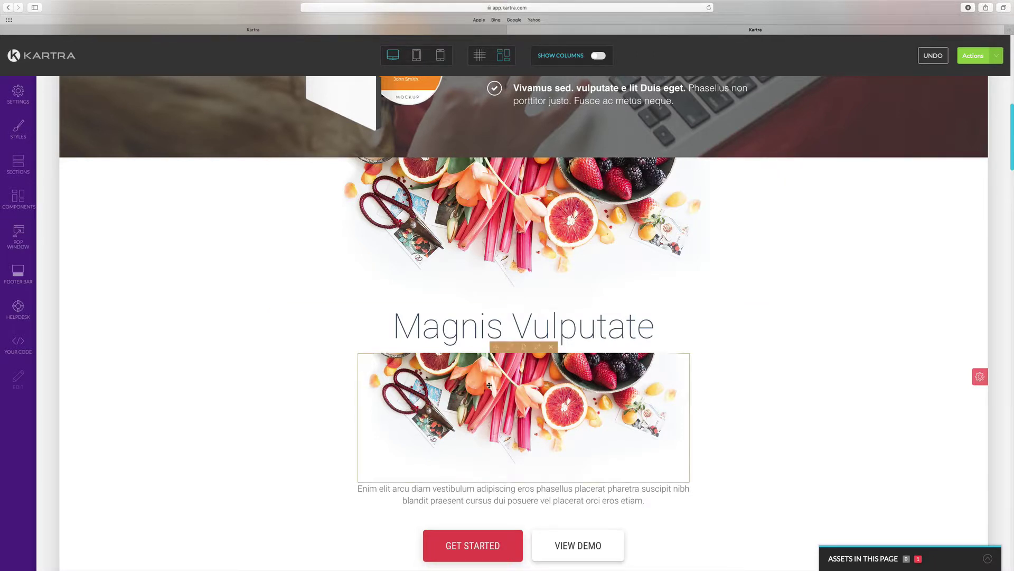
click(551, 348)
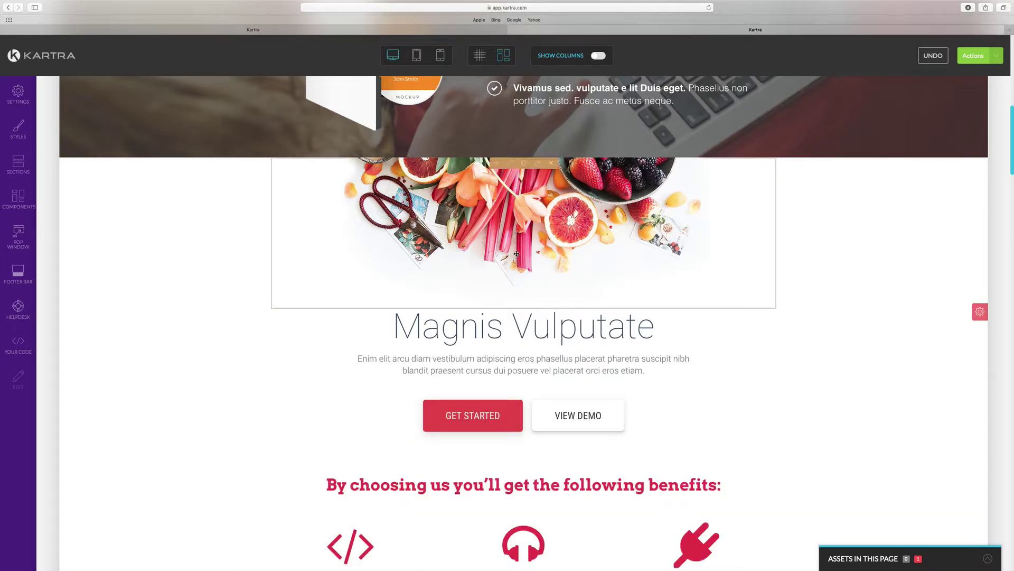
- Shrink the fruit image above the "Magnis Vulputate" heading further
click(508, 165)
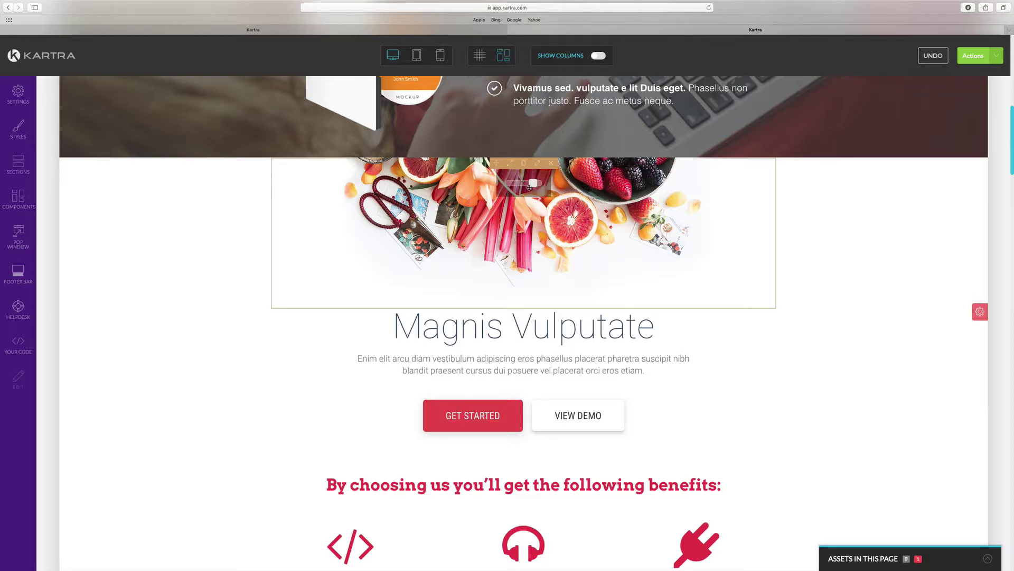
drag(533, 187, 523, 187)
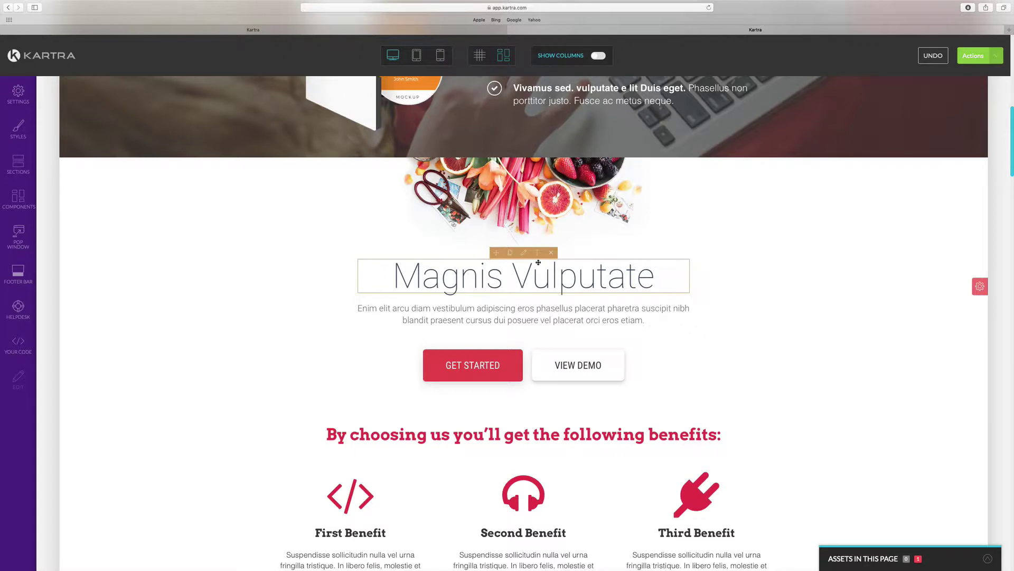
- Move the "Magnis Vulputate" heading below the description paragraph, directly above the buttons, and delete the paragraph
drag(496, 253, 413, 343)
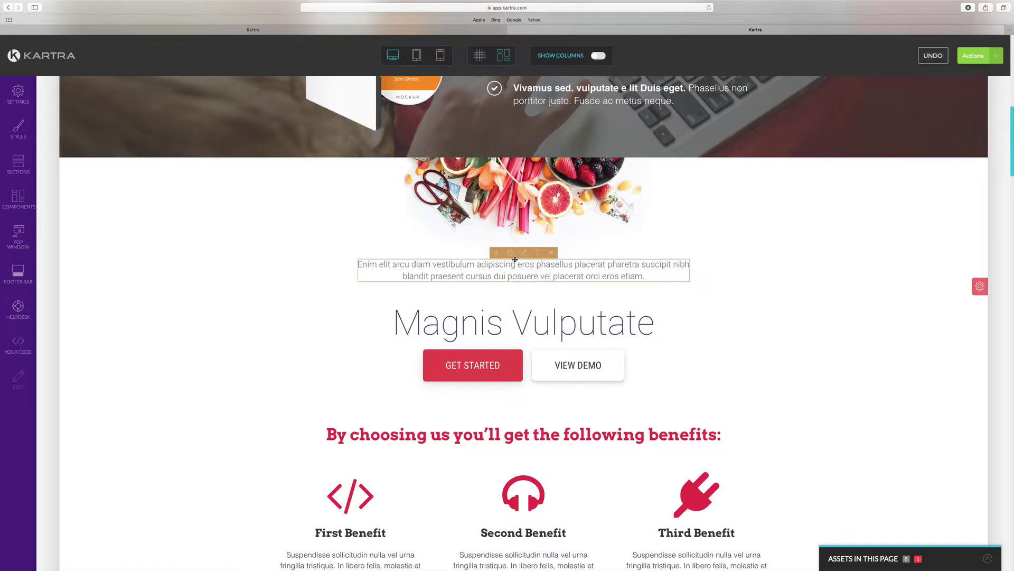
click(551, 252)
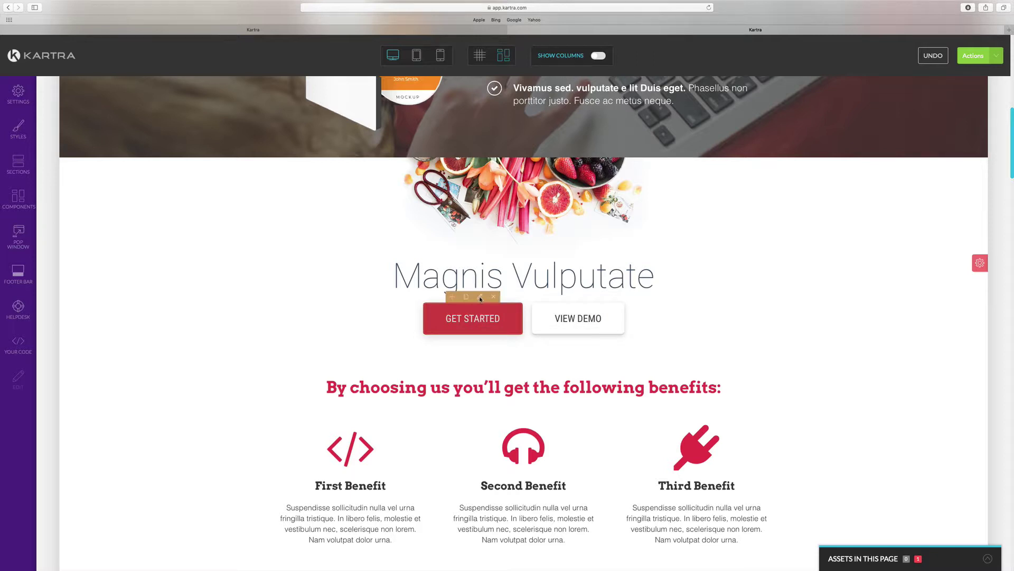
- Set the "GET STARTED" button's background color to blue, rgb(70, 66, 229), and apply it
click(480, 297)
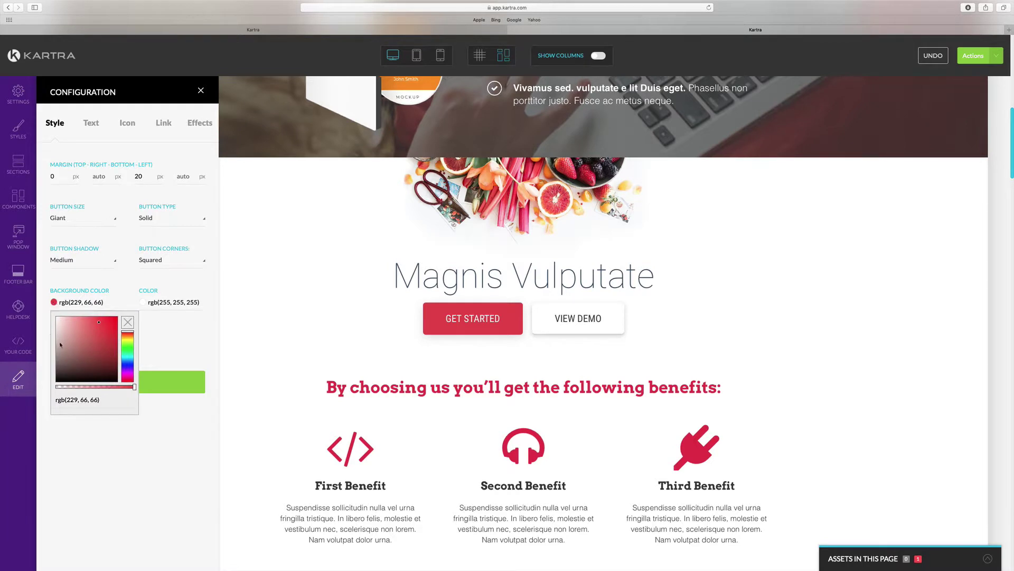
click(133, 367)
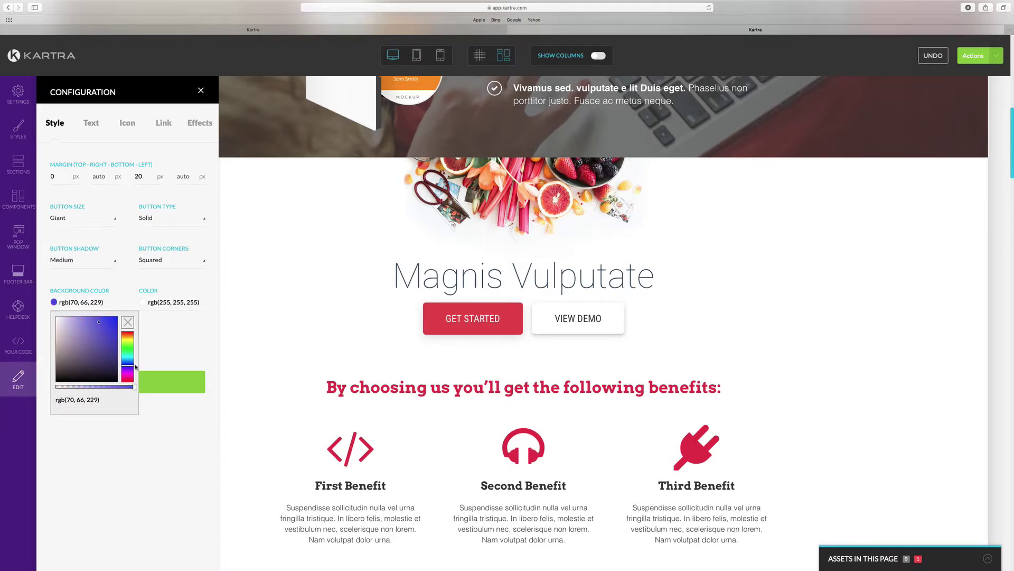
click(167, 381)
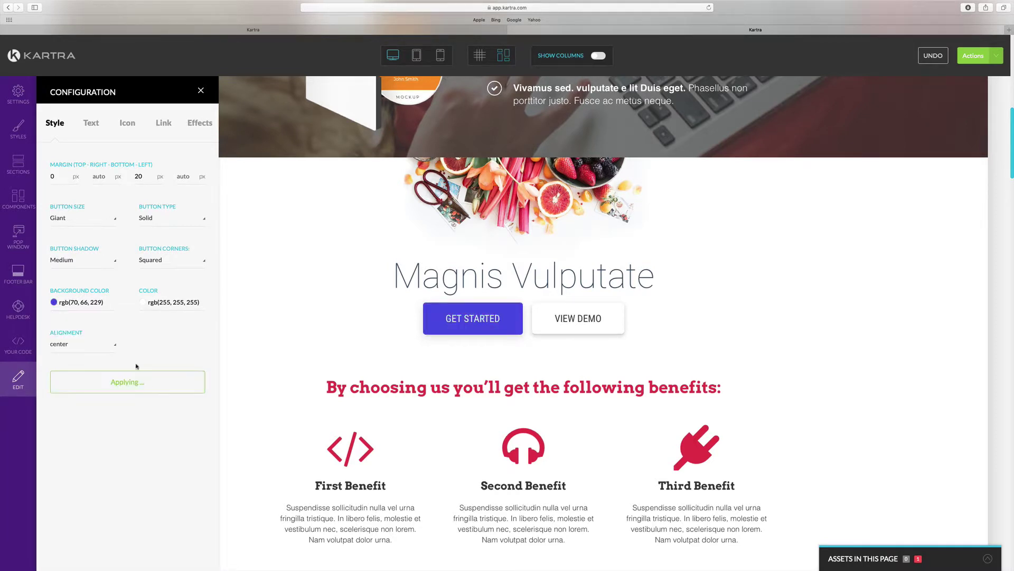
- Change the "GET STARTED" button's text color to yellow, RGB 213, 207, 80, with reduced opacity, and apply it
click(141, 302)
click(218, 342)
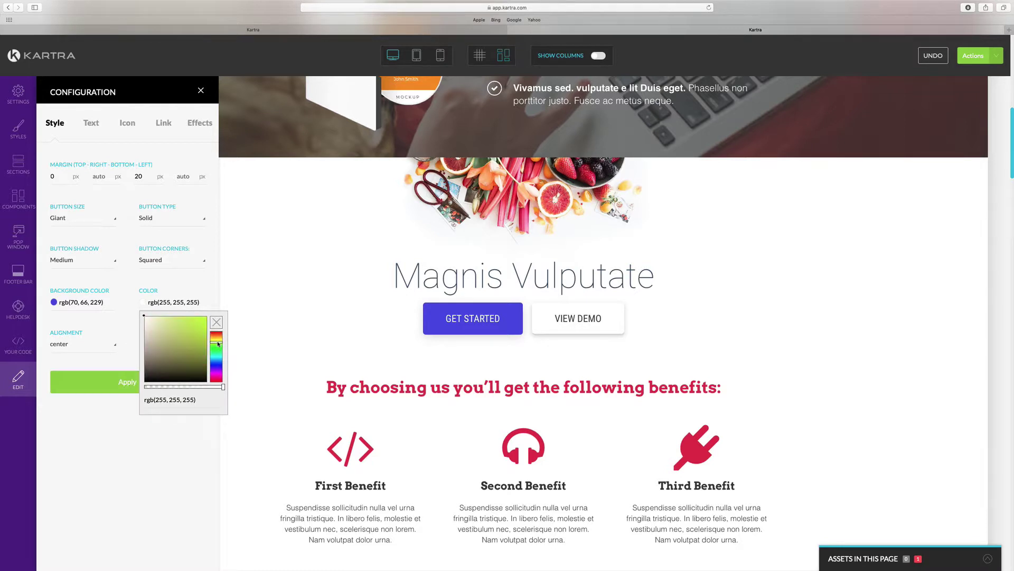
click(116, 389)
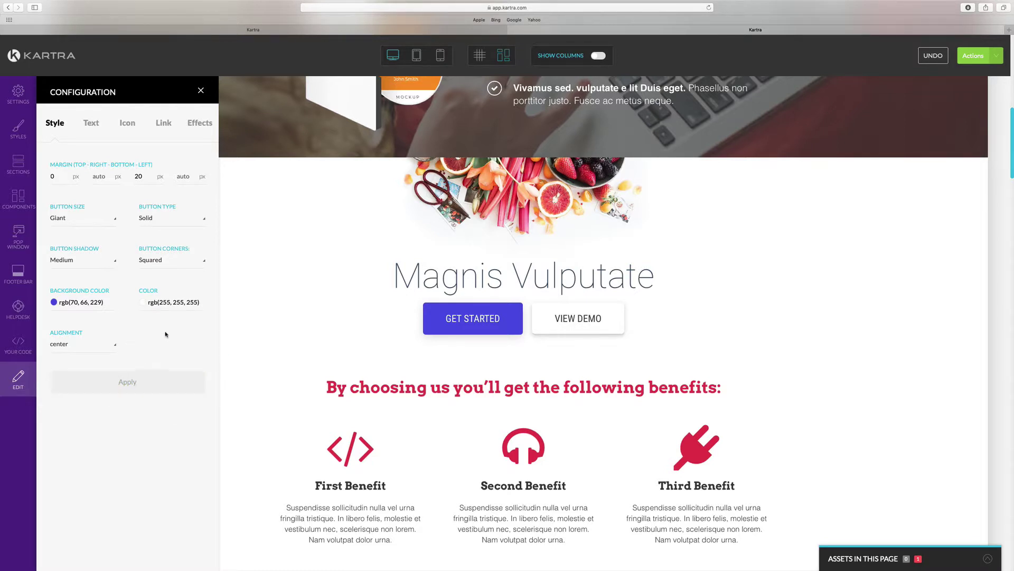
click(144, 305)
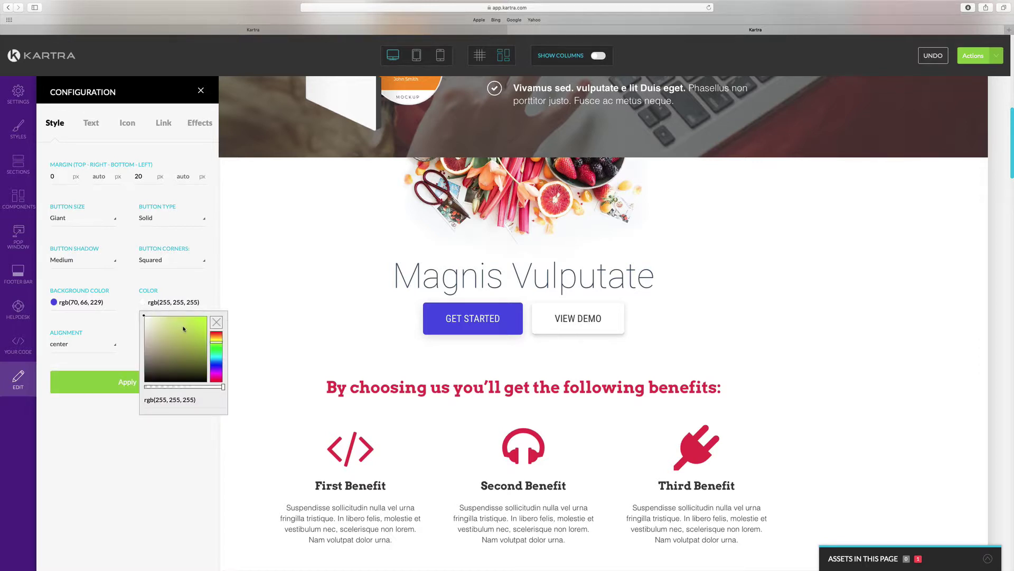
click(183, 327)
click(214, 340)
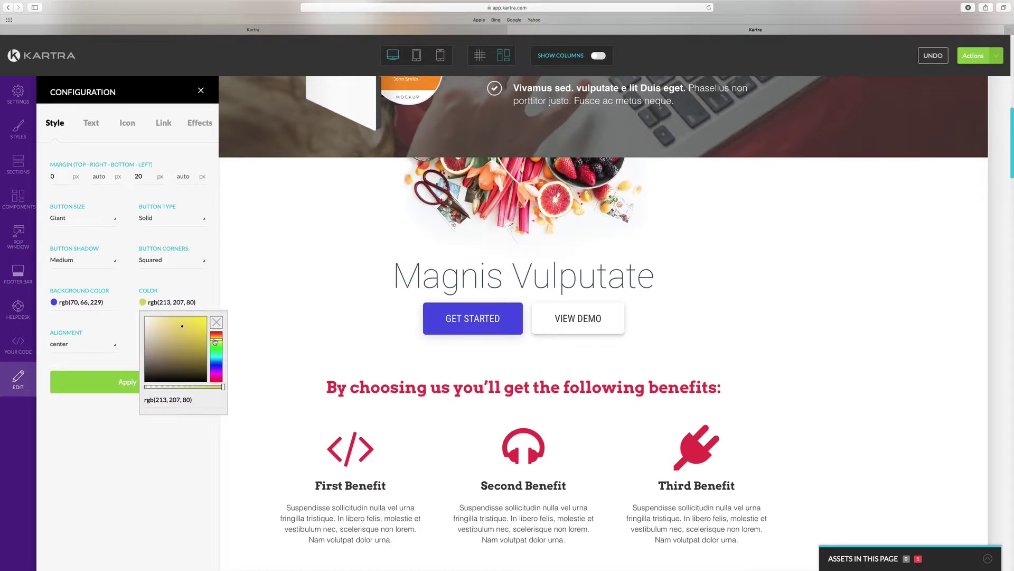
click(212, 389)
click(118, 383)
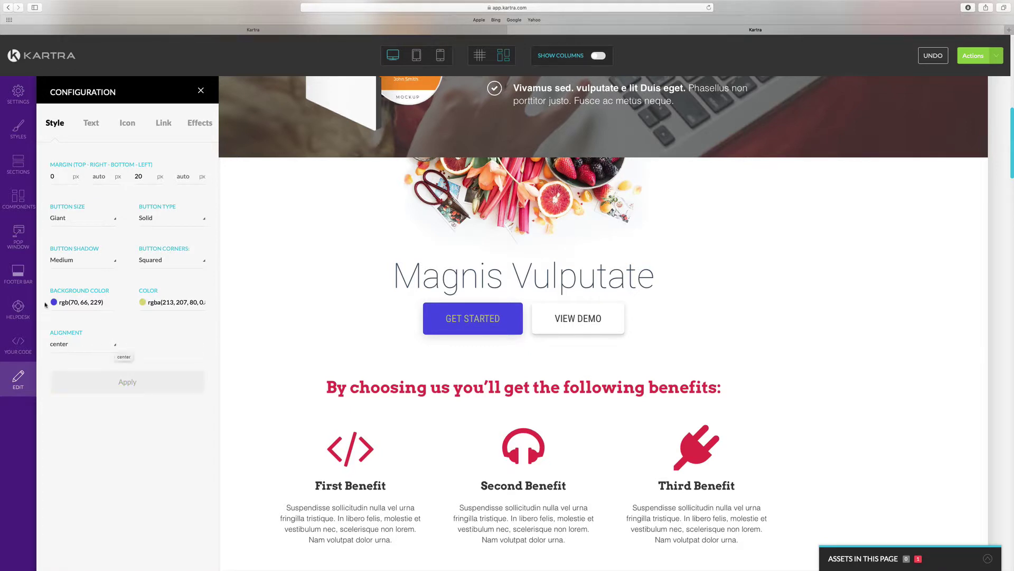
- Set the "GET STARTED" button's size to Medium with a Medium shadow and apply it
click(115, 263)
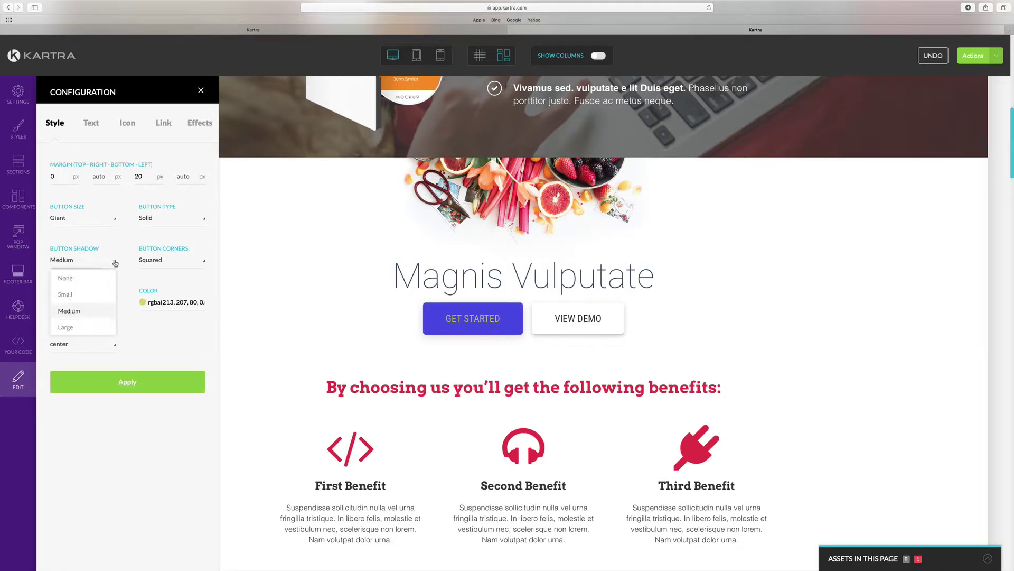
click(72, 317)
click(115, 221)
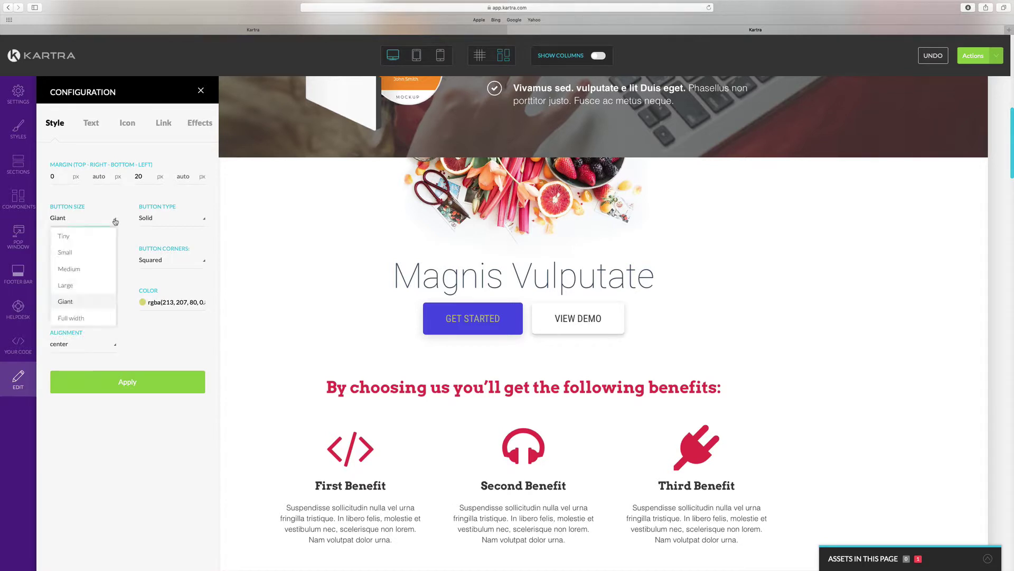
click(82, 269)
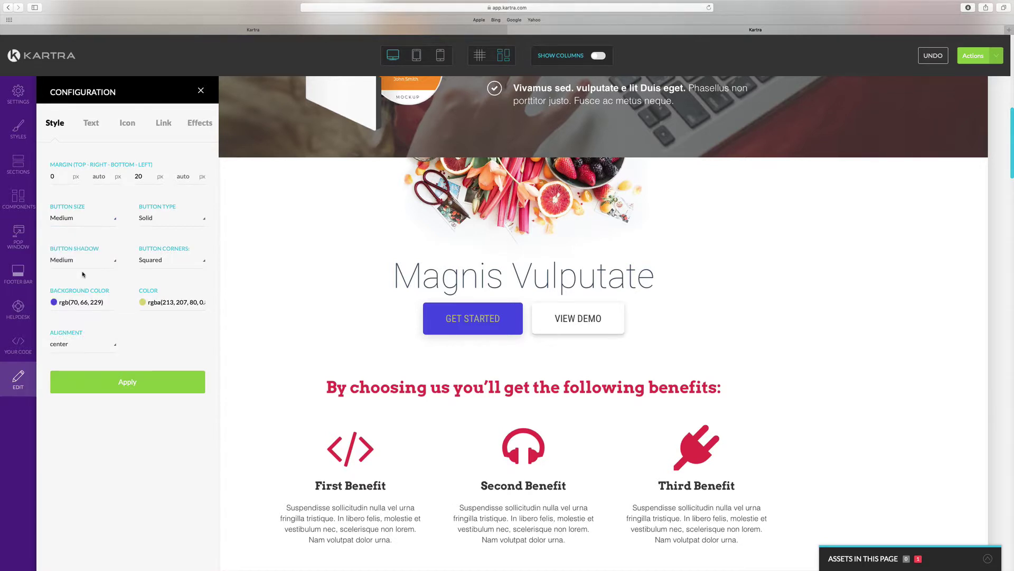
click(128, 373)
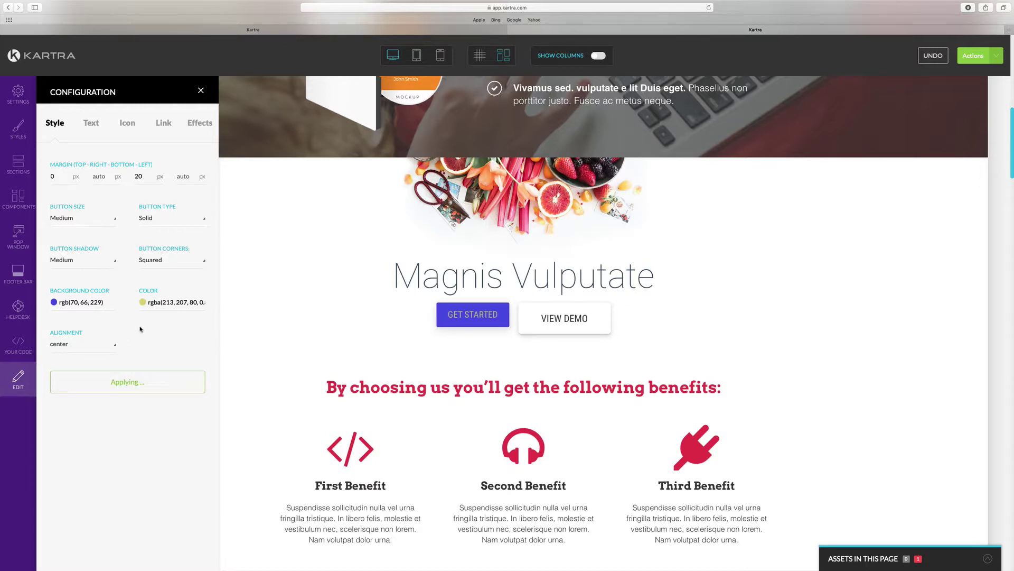
- Replace the "GET STARTED" button's text with "Learn more"
click(92, 123)
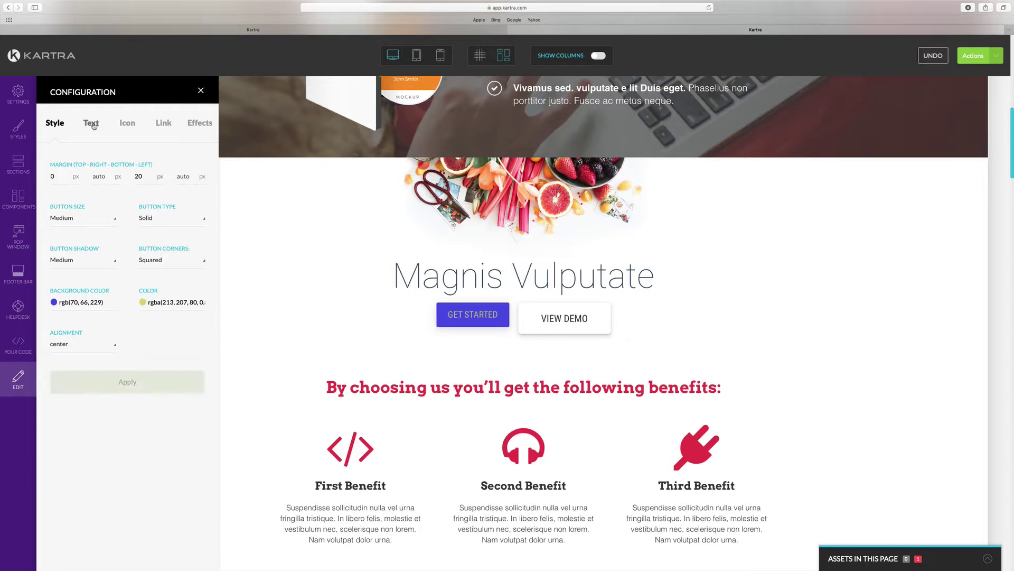
drag(96, 176, 49, 176)
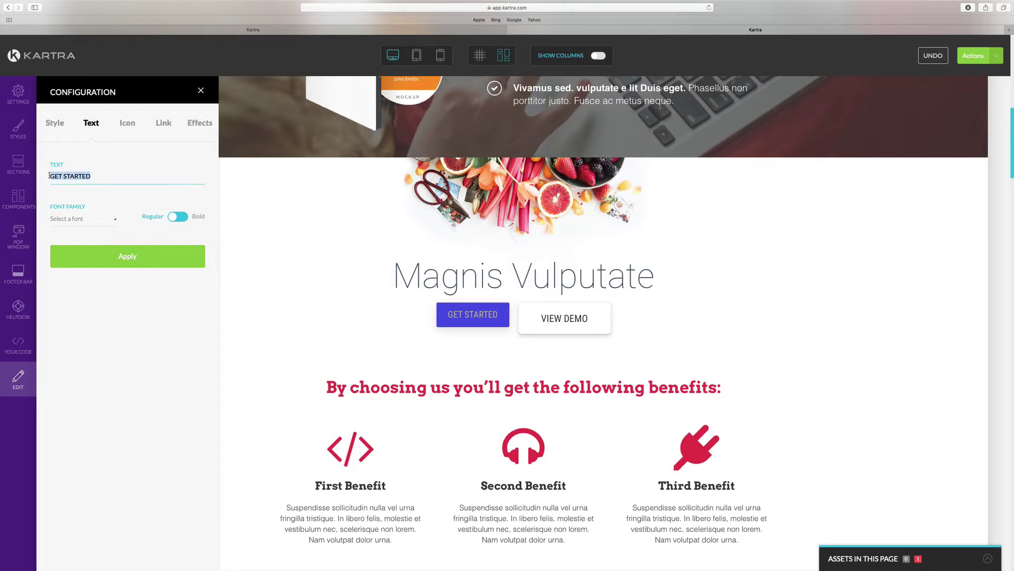
text(Learn more)
- Display the align-justify icon on the "Learn more" button, apply the changes, and review the button's link options
click(119, 124)
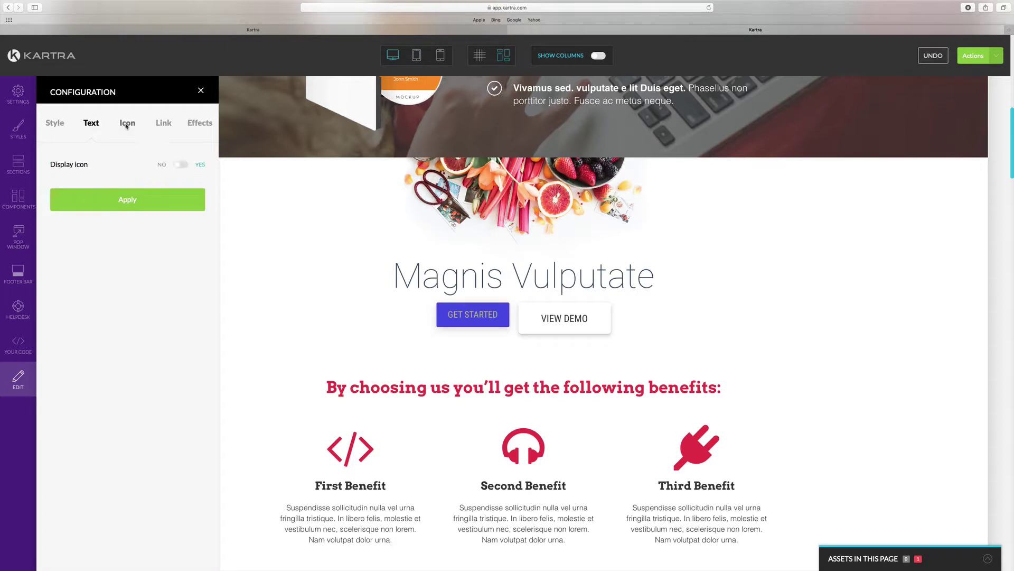
click(181, 165)
click(107, 220)
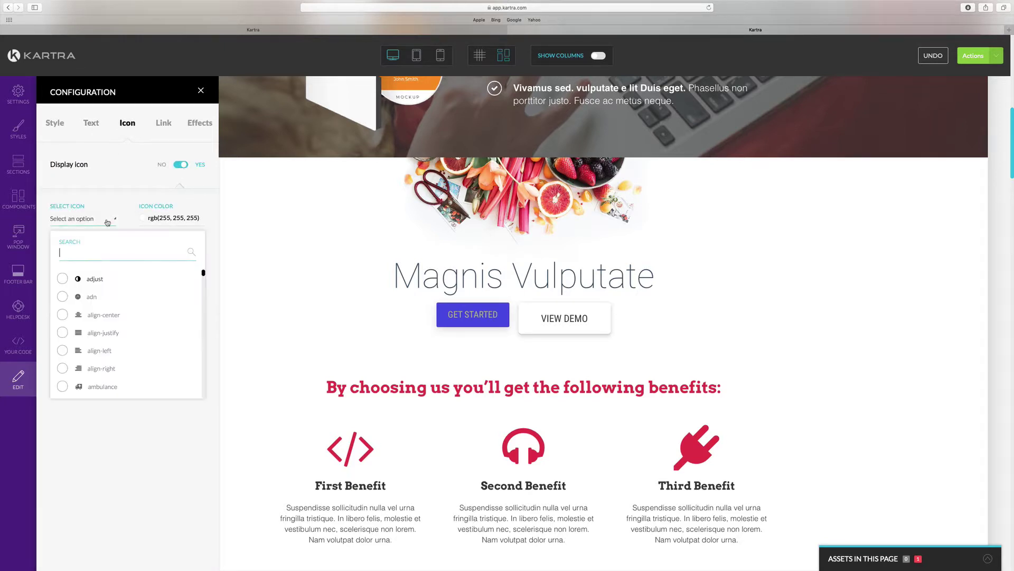
click(90, 333)
click(118, 255)
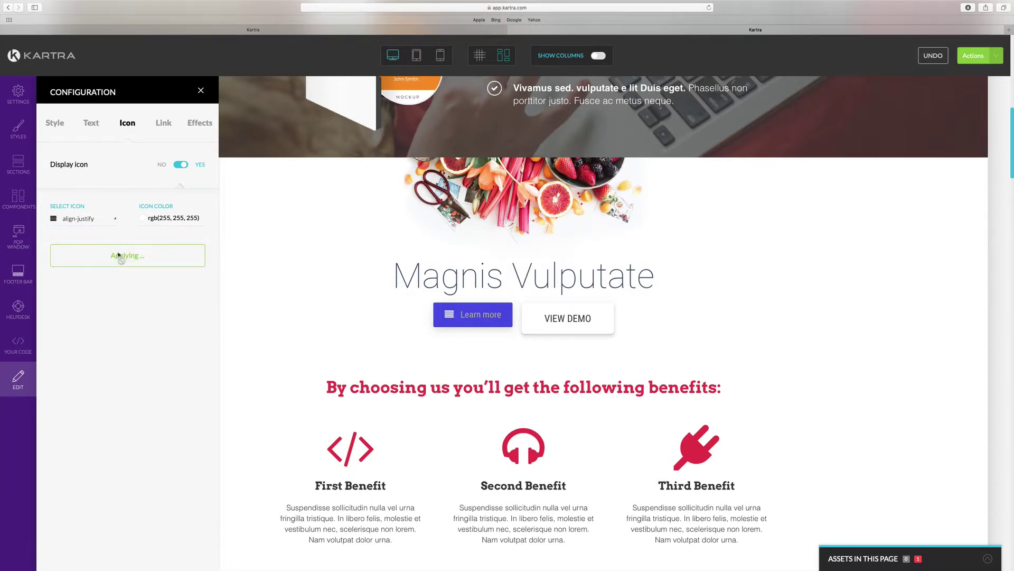
click(165, 123)
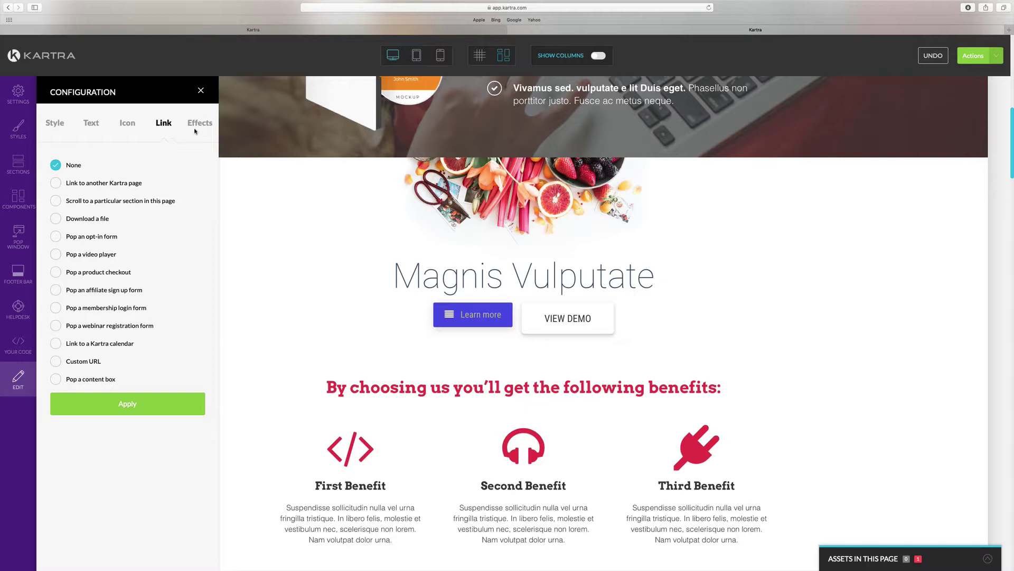
click(200, 91)
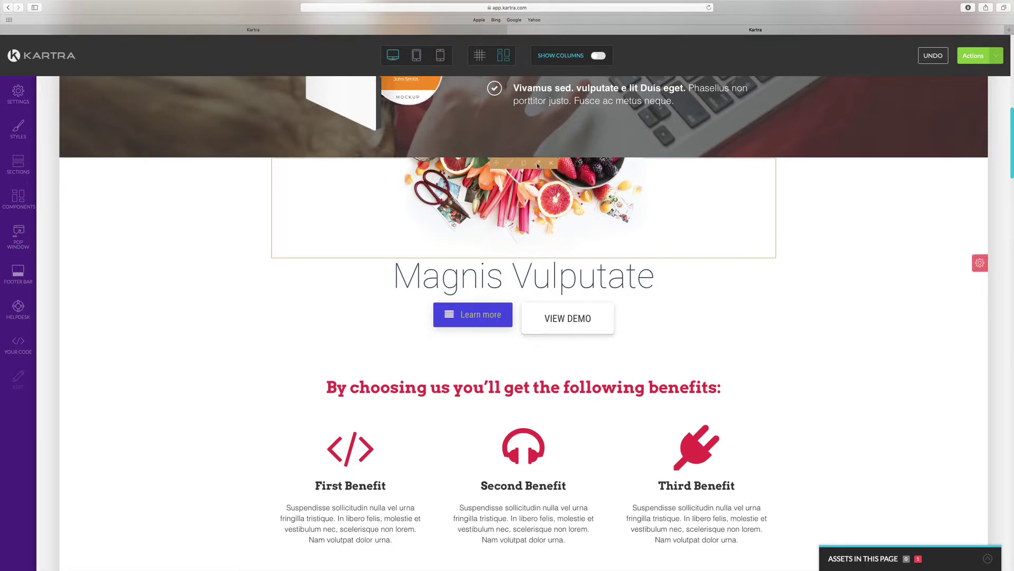
- Apply the Zoom animation effect to the fruit image above the "Magnis Vulputate" heading
click(537, 163)
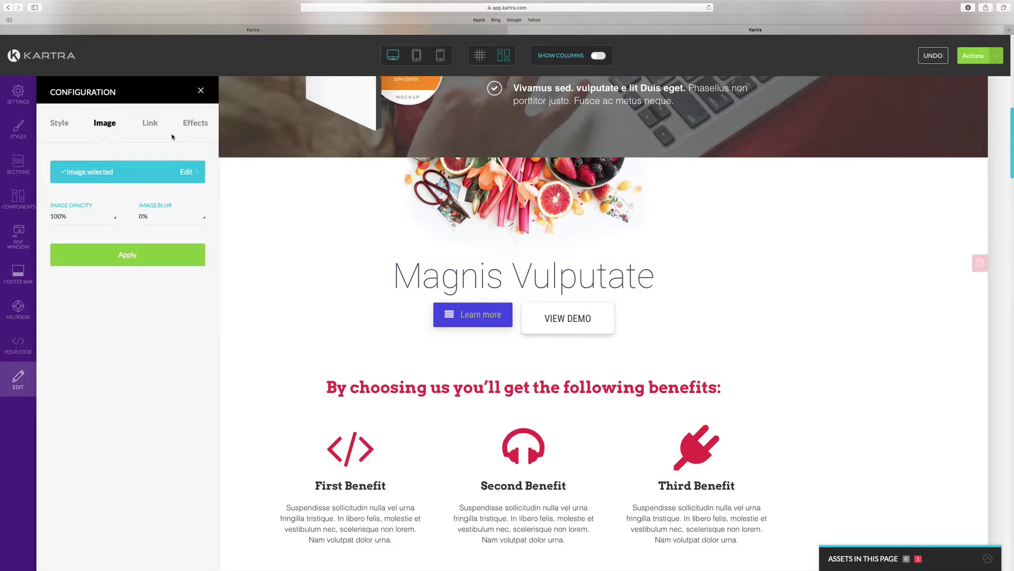
click(192, 124)
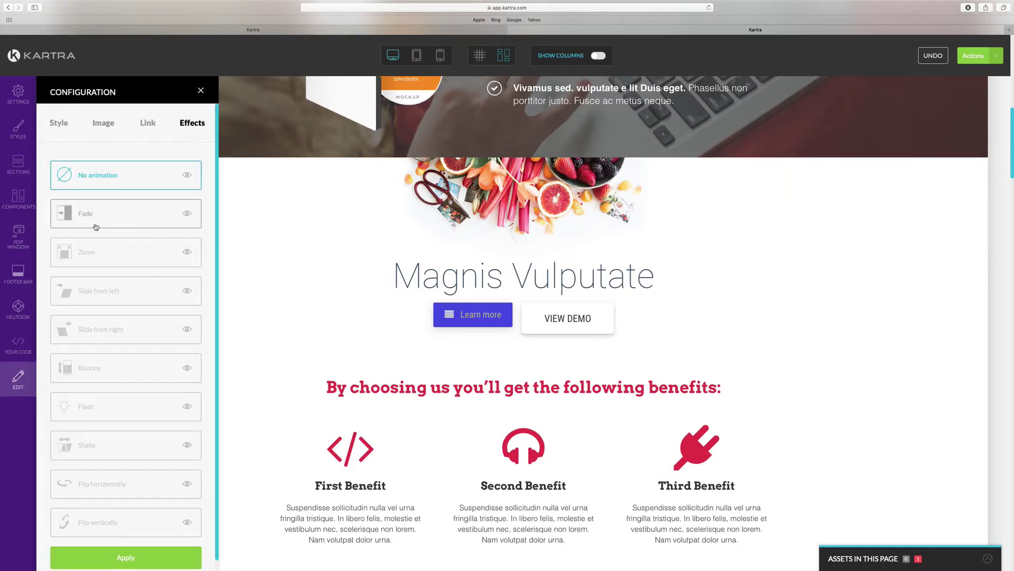
click(100, 256)
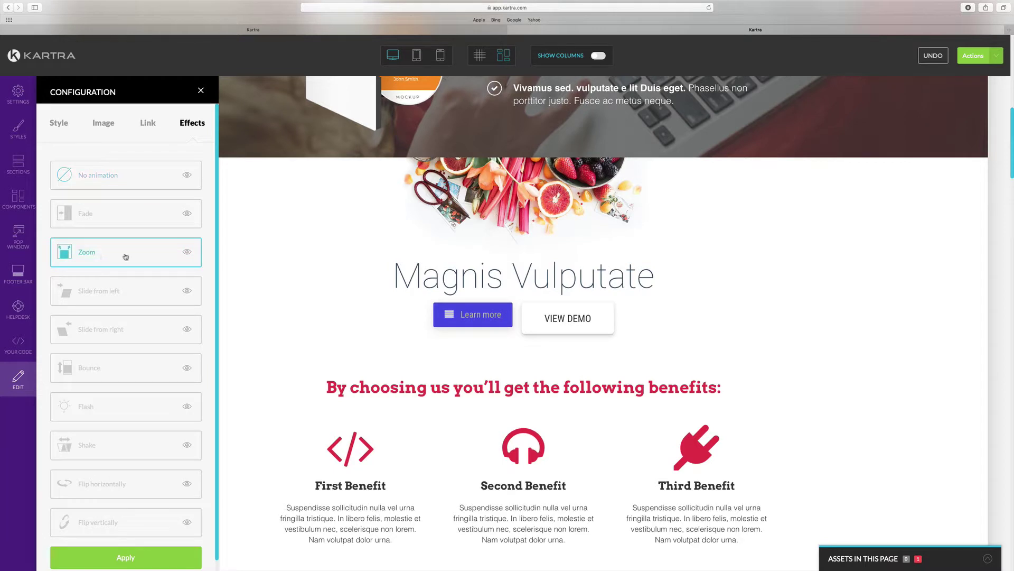
click(132, 555)
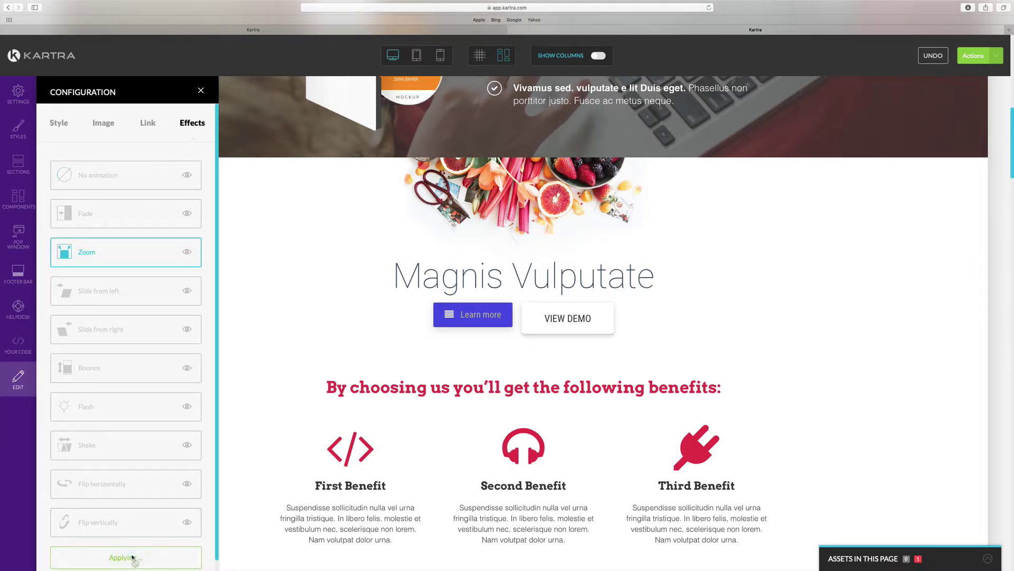
click(201, 91)
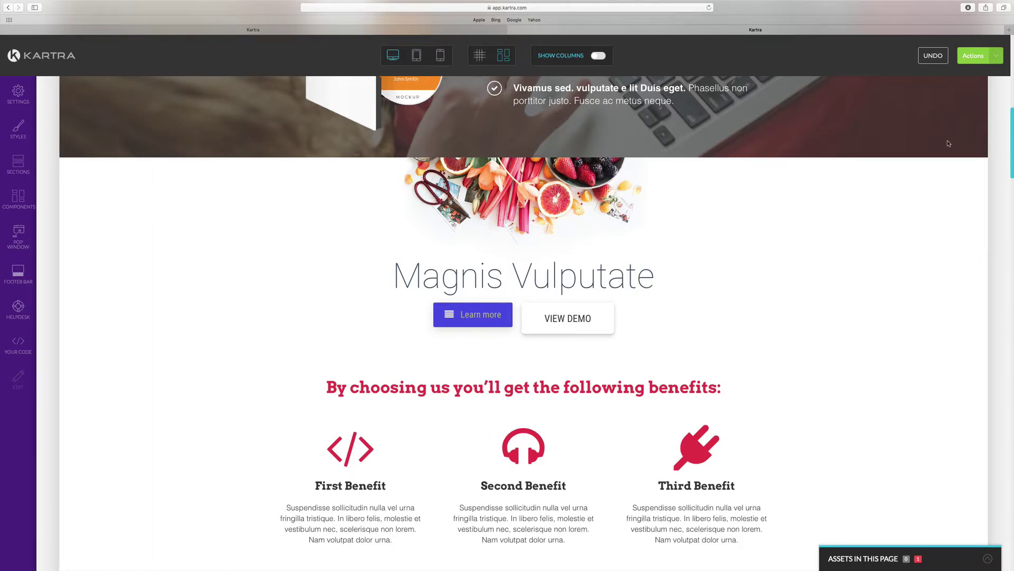
- Save the page's progress and dismiss the save dialog
click(998, 58)
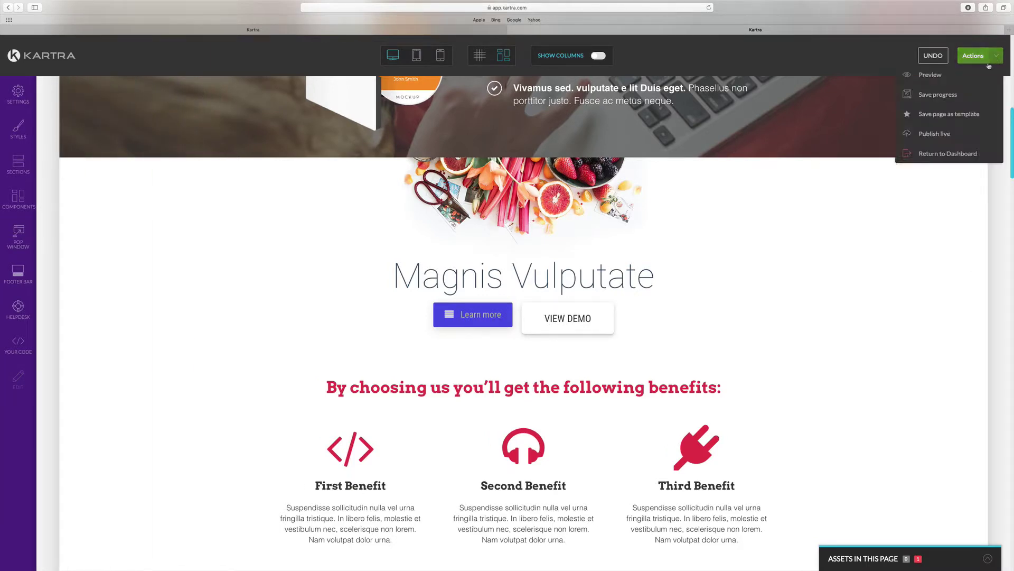
click(932, 95)
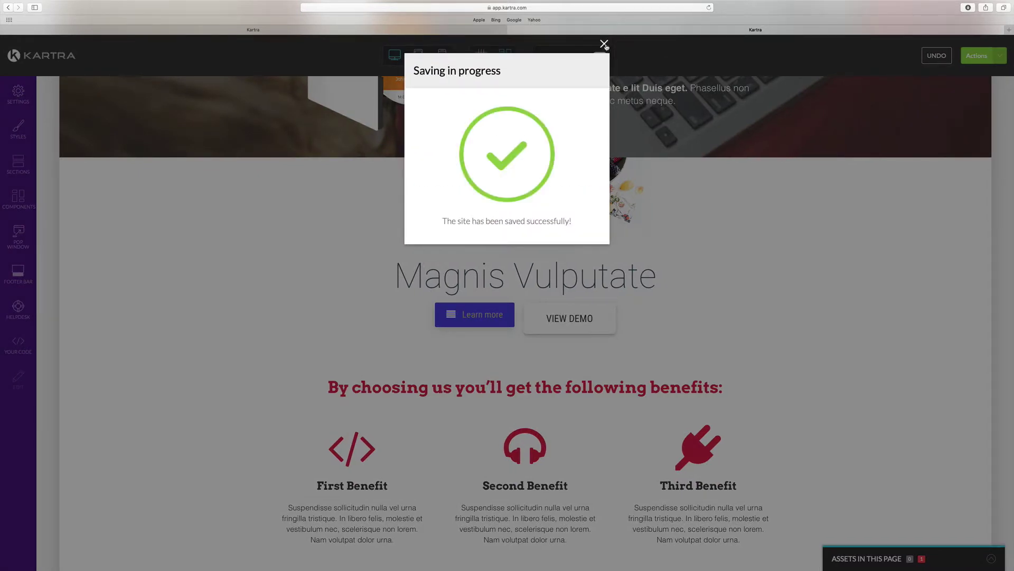
click(604, 44)
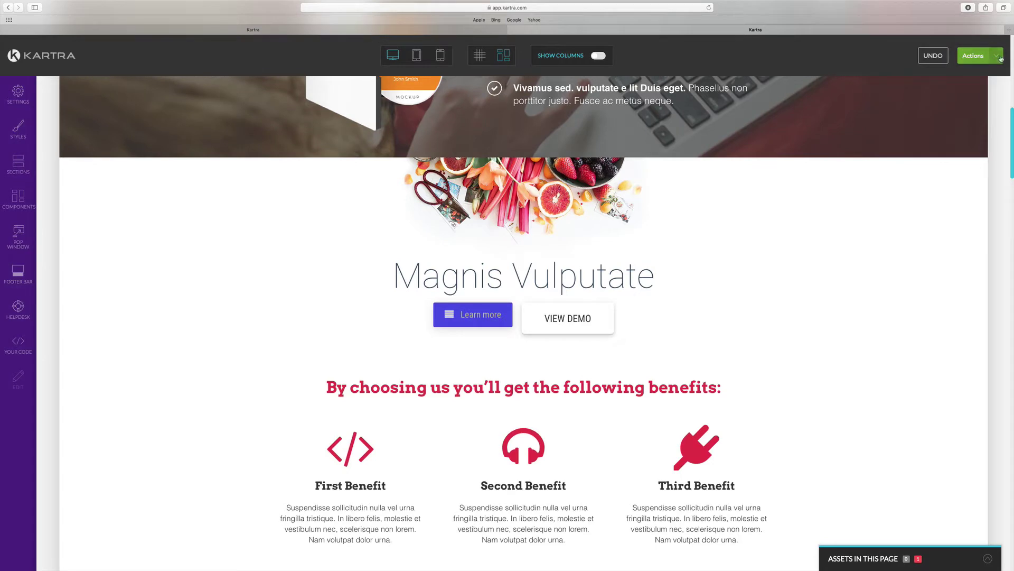
- Generate a preview of the page, open it, and look over the hero and the fruit image section
click(1001, 59)
click(929, 74)
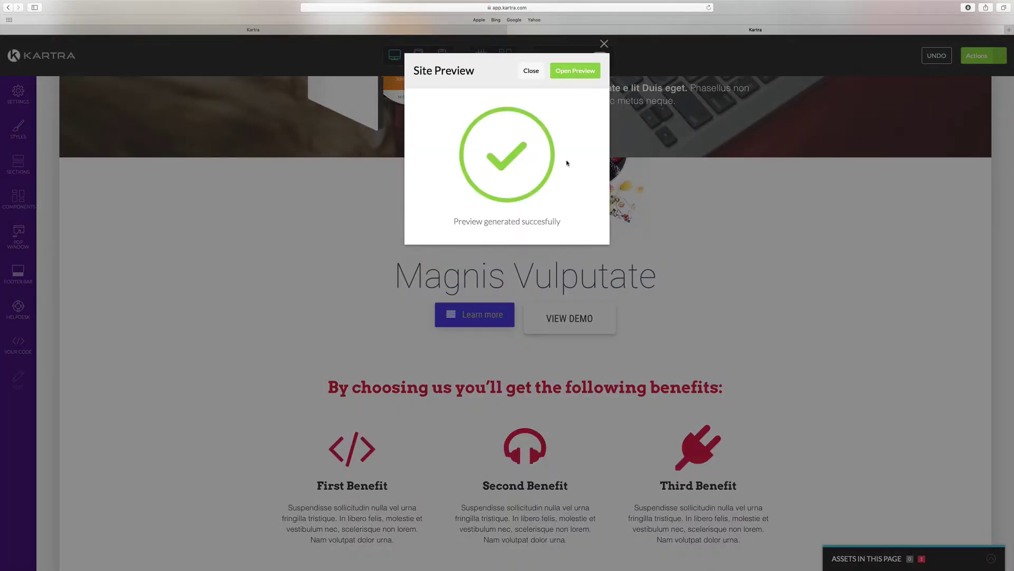
click(575, 71)
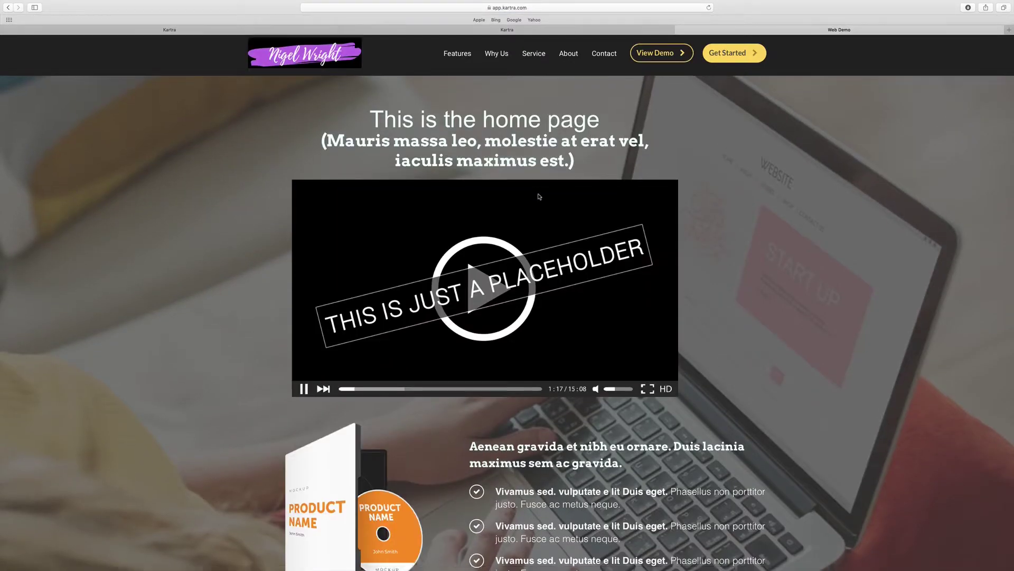
scroll(539, 196, down, 10)
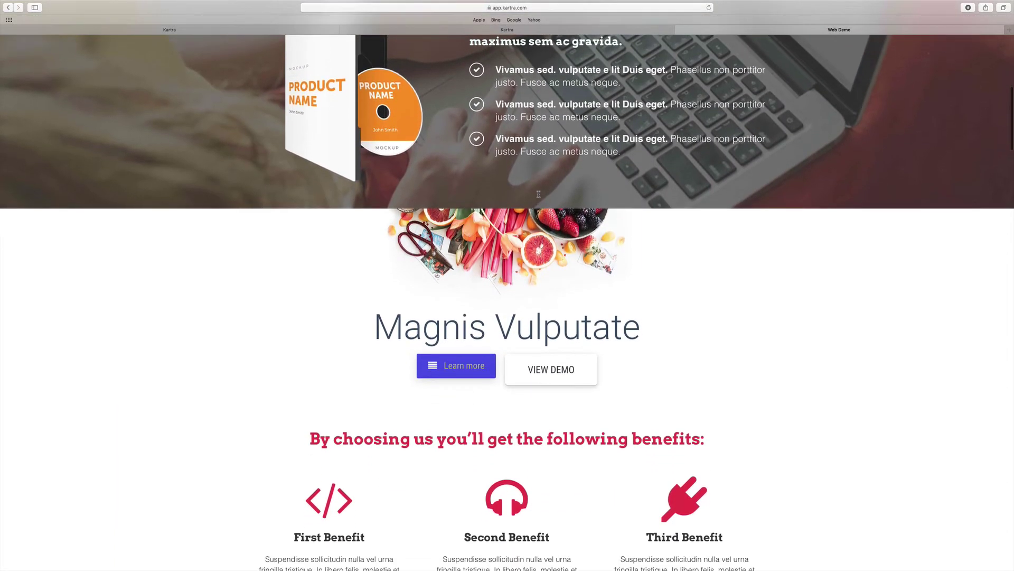
scroll(539, 194, up, 3)
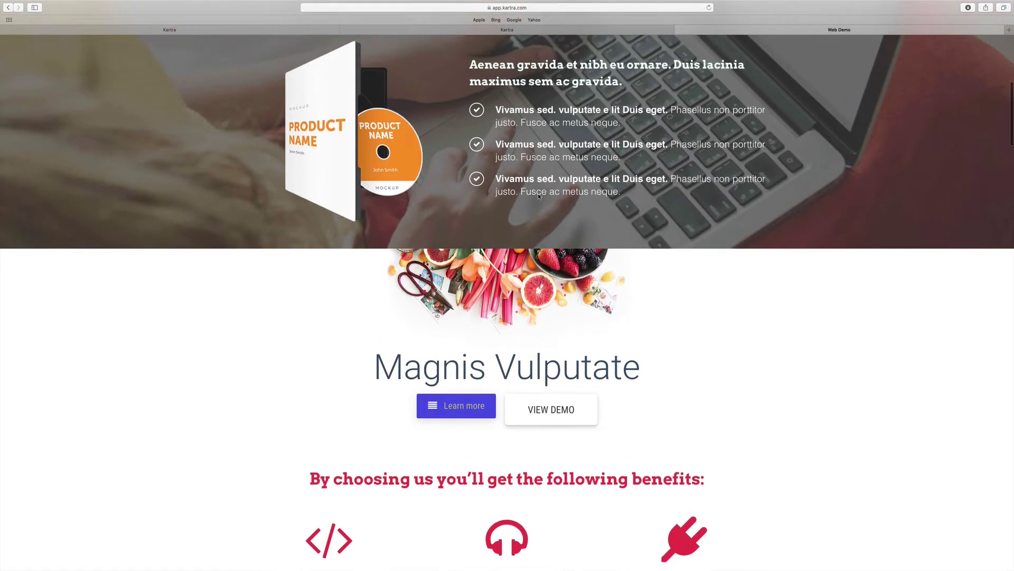
scroll(539, 196, up, 9)
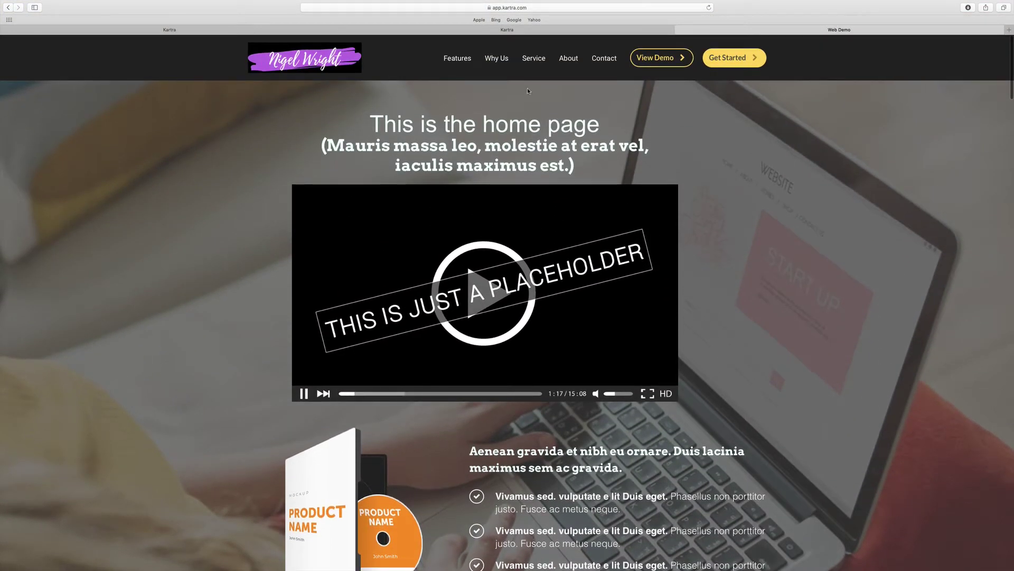
- Return to the page editor and examine the page's layout in phone view
click(524, 31)
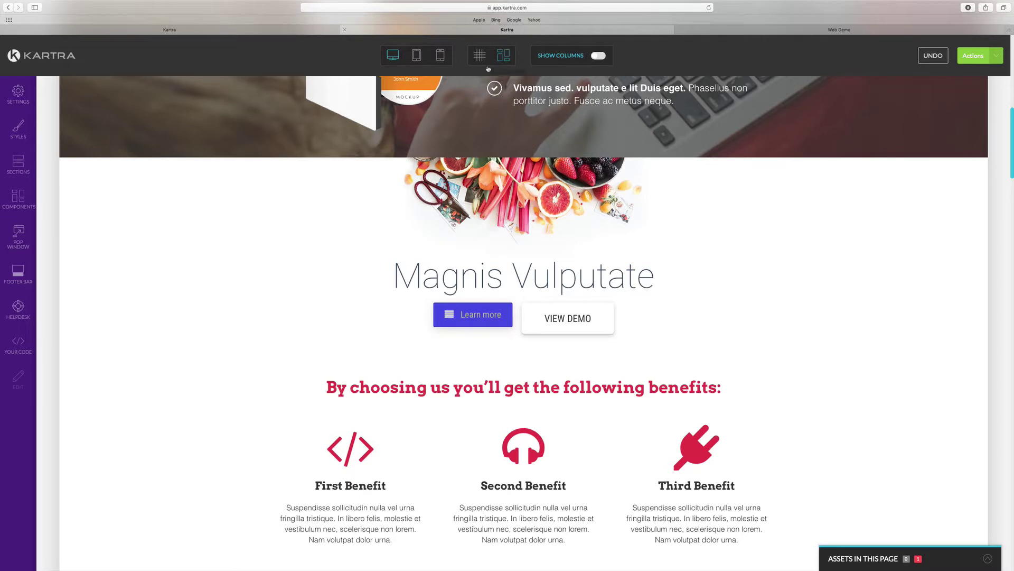
click(441, 58)
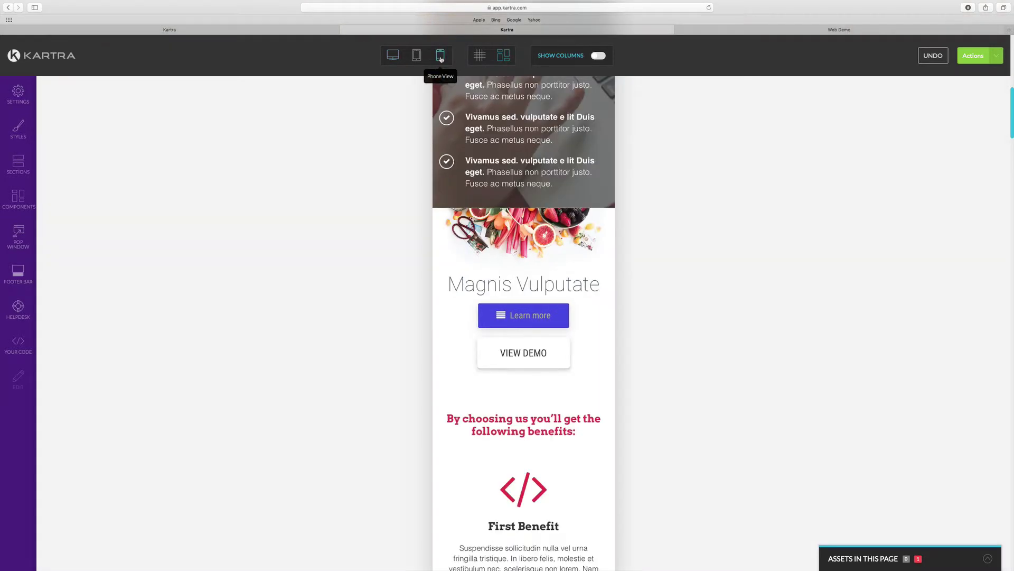
scroll(532, 167, up, 10)
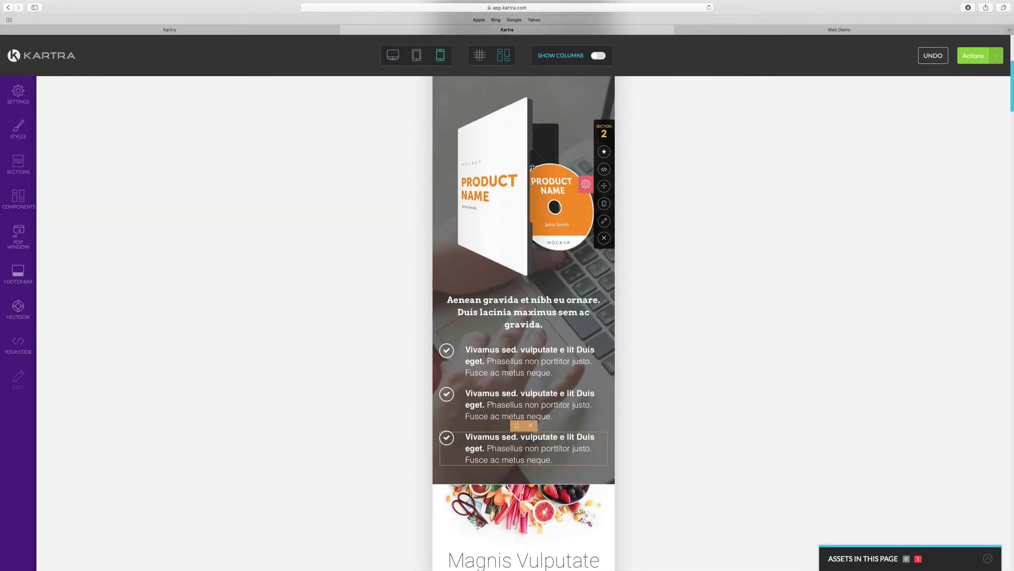
scroll(533, 167, up, 2)
scroll(533, 168, down, 5)
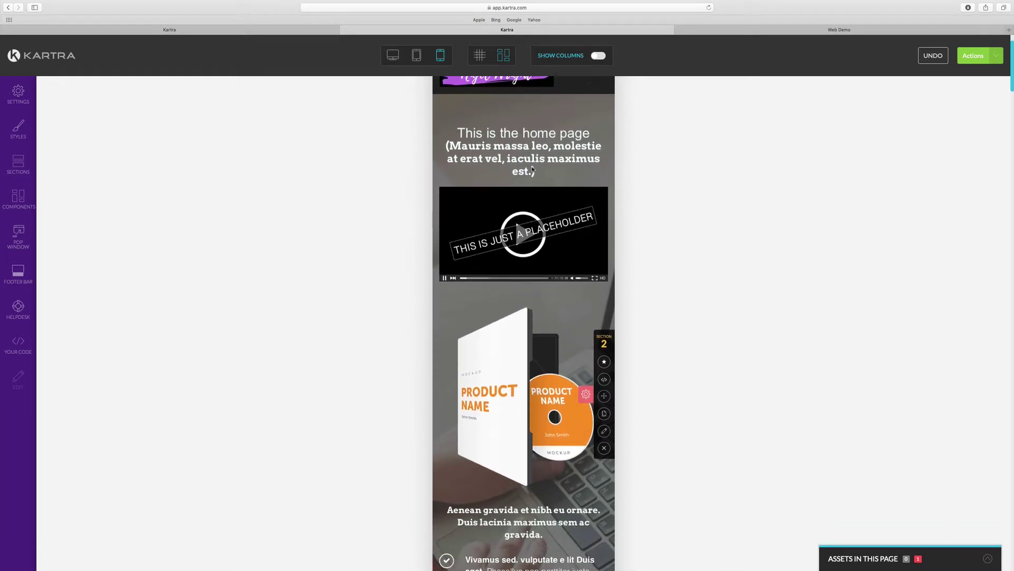
scroll(532, 168, down, 8)
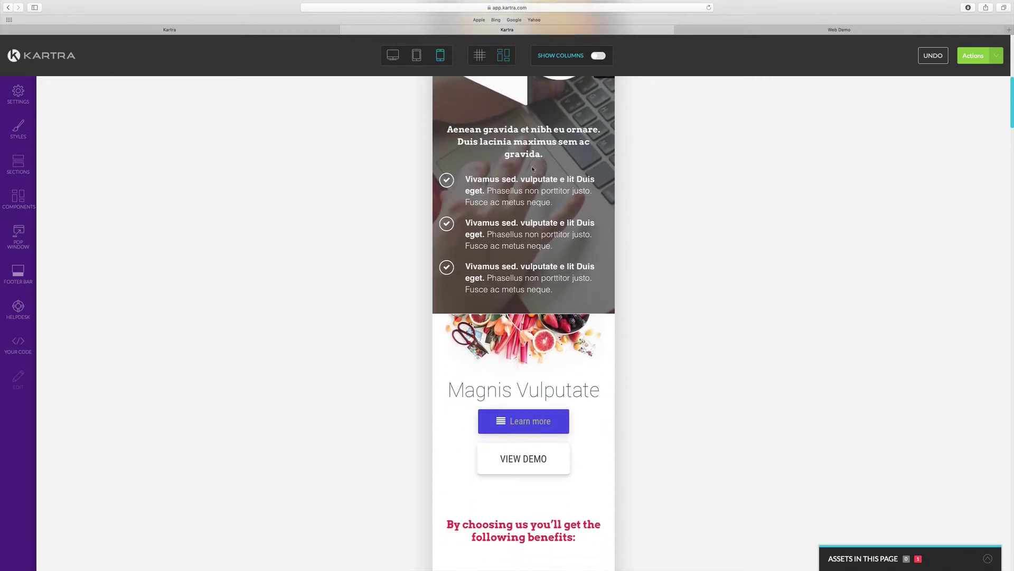
- Switch back to desktop view, show the column outlines, and examine how the page's sections are divided
click(395, 57)
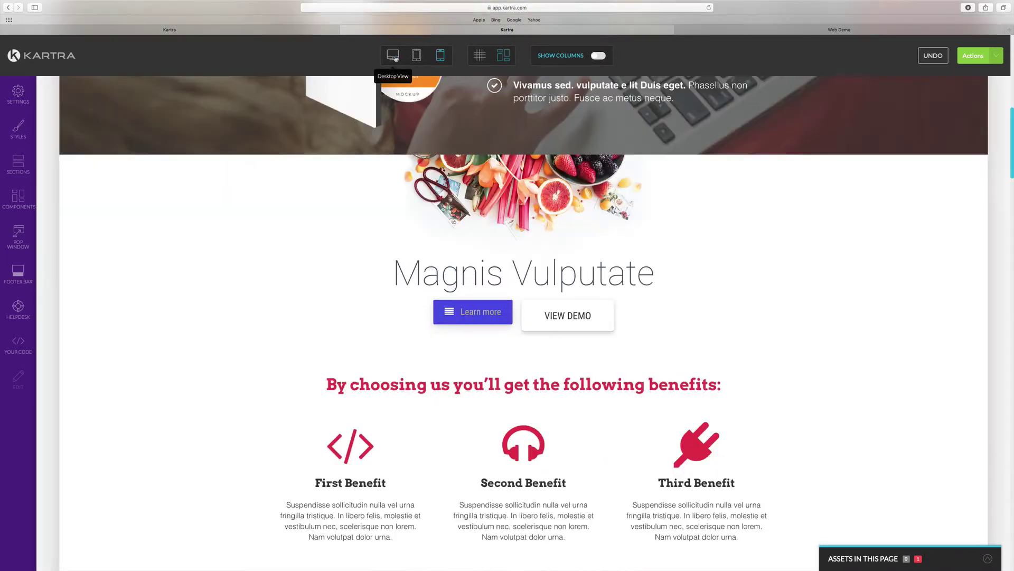
scroll(523, 254, down, 1)
scroll(523, 254, up, 3)
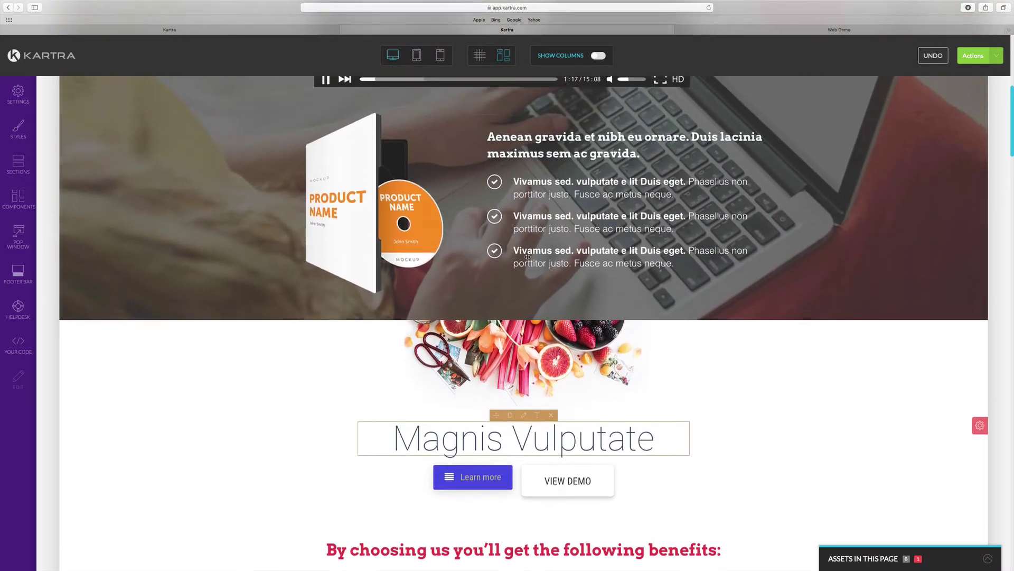
scroll(526, 256, down, 2)
scroll(526, 256, down, 7)
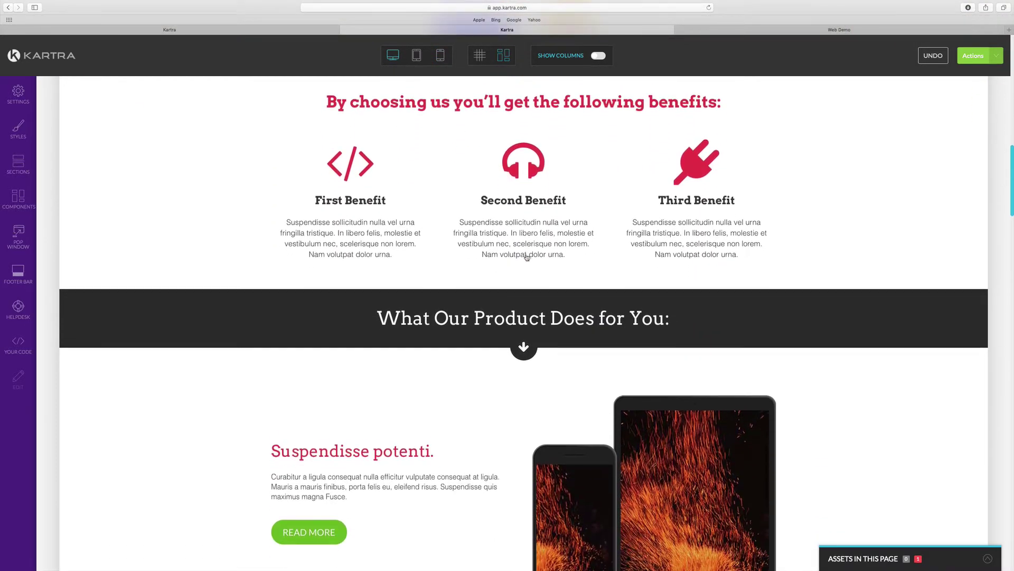
scroll(527, 258, up, 5)
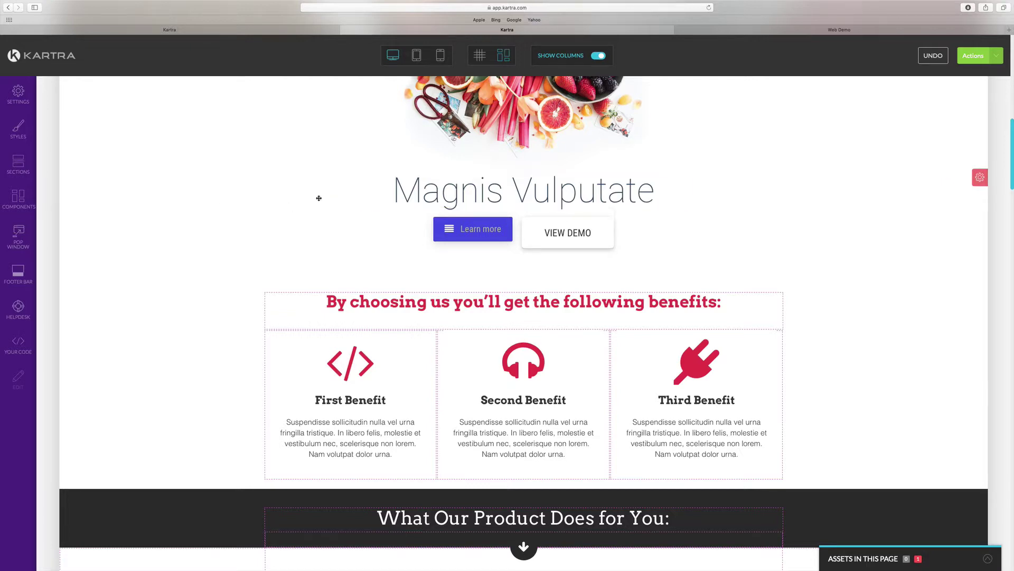
scroll(317, 197, down, 5)
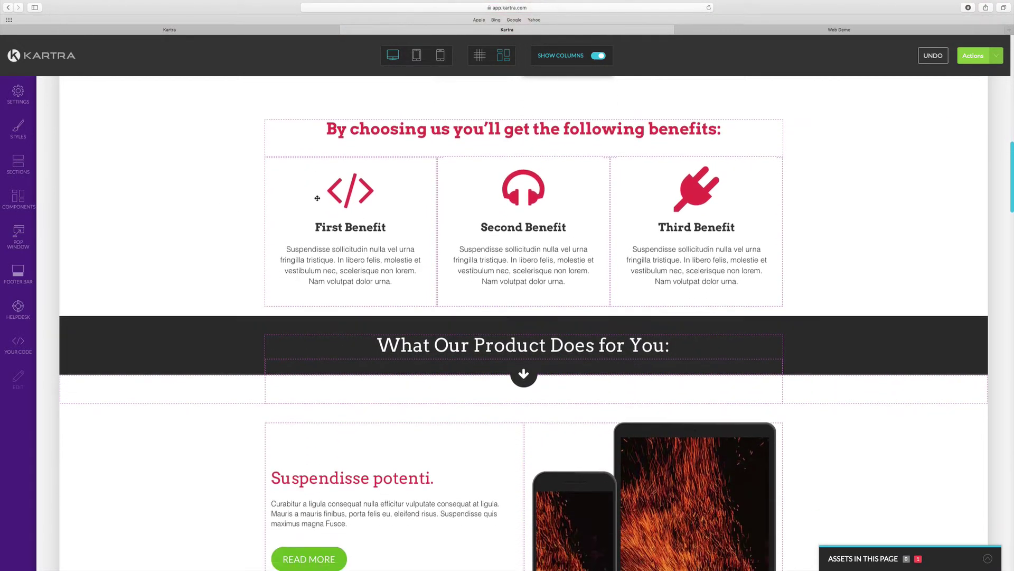
scroll(317, 198, up, 14)
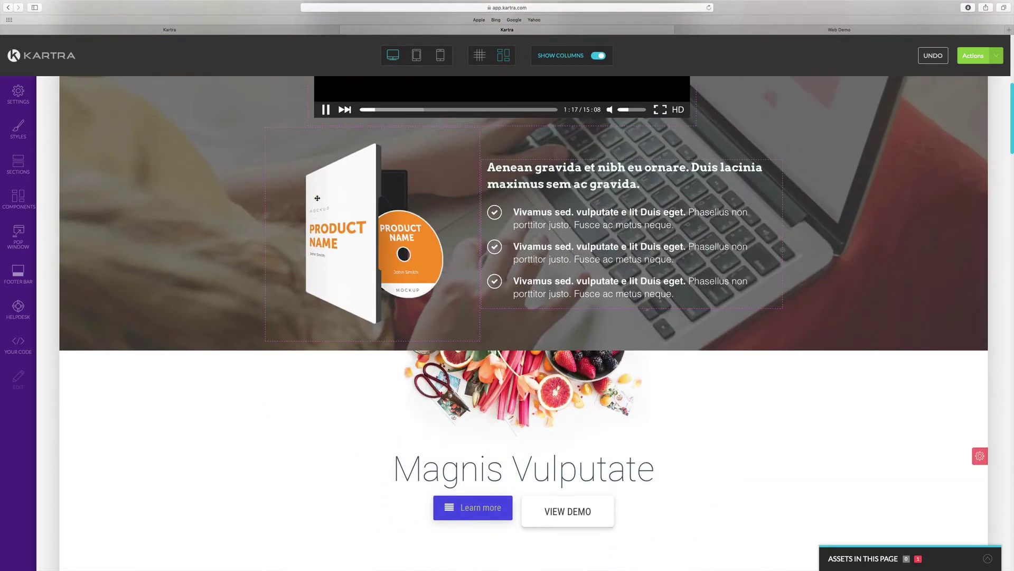
- Examine the column layout from the hero heading and video through the benefits columns to the "What Our Product Does for You:" section
scroll(317, 198, up, 4)
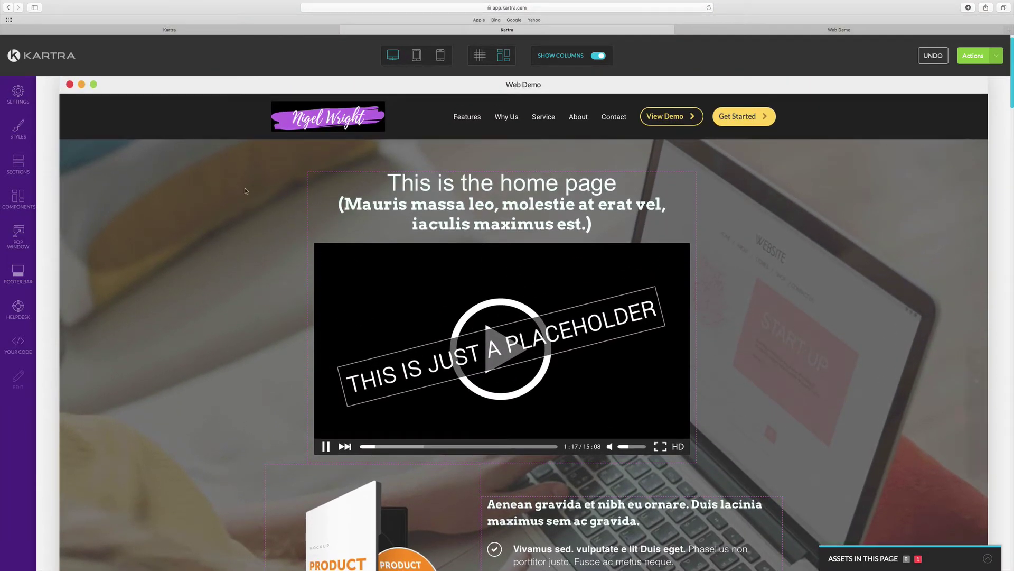
mouse_move(420, 189)
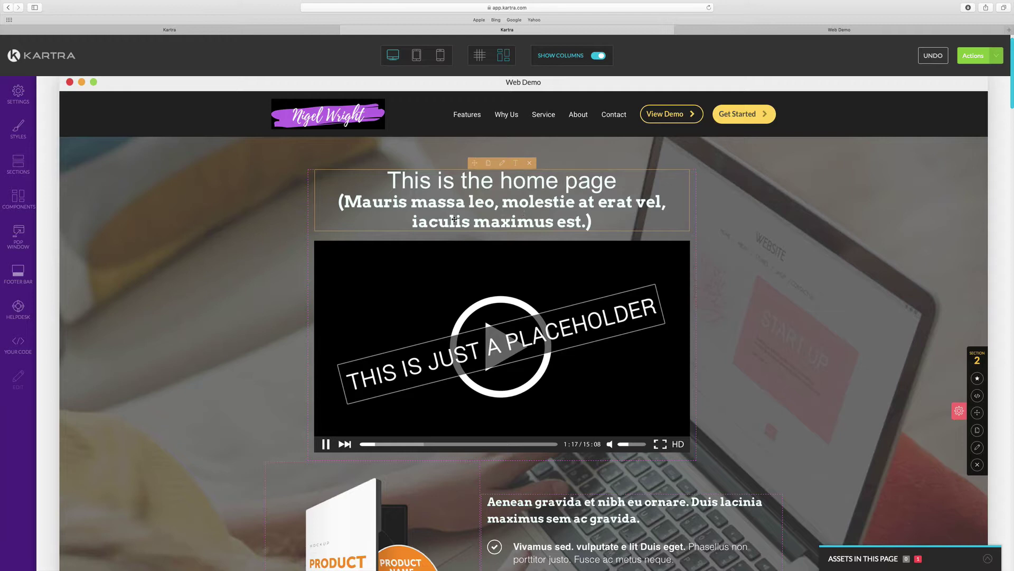
scroll(454, 219, down, 5)
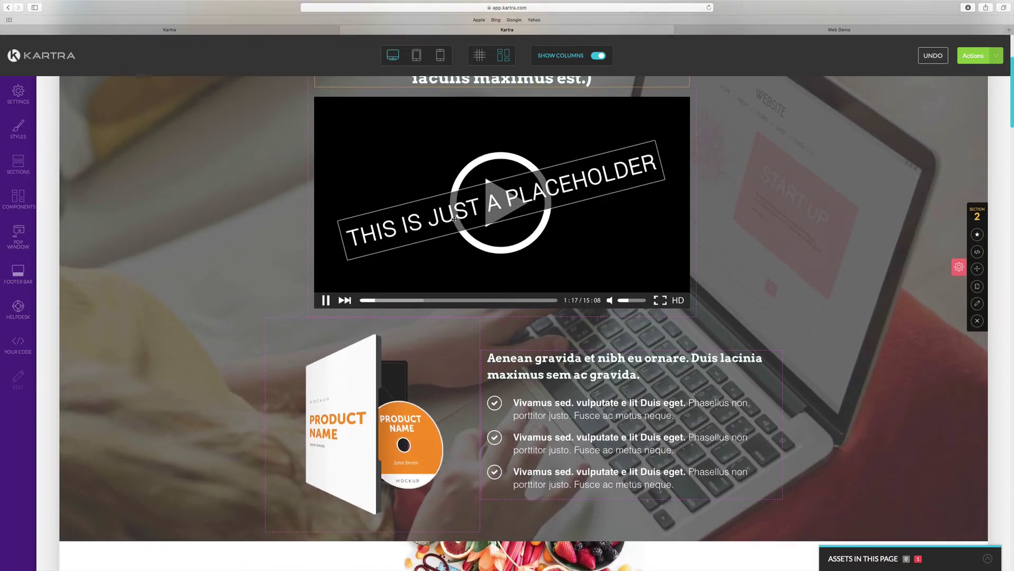
scroll(455, 219, down, 2)
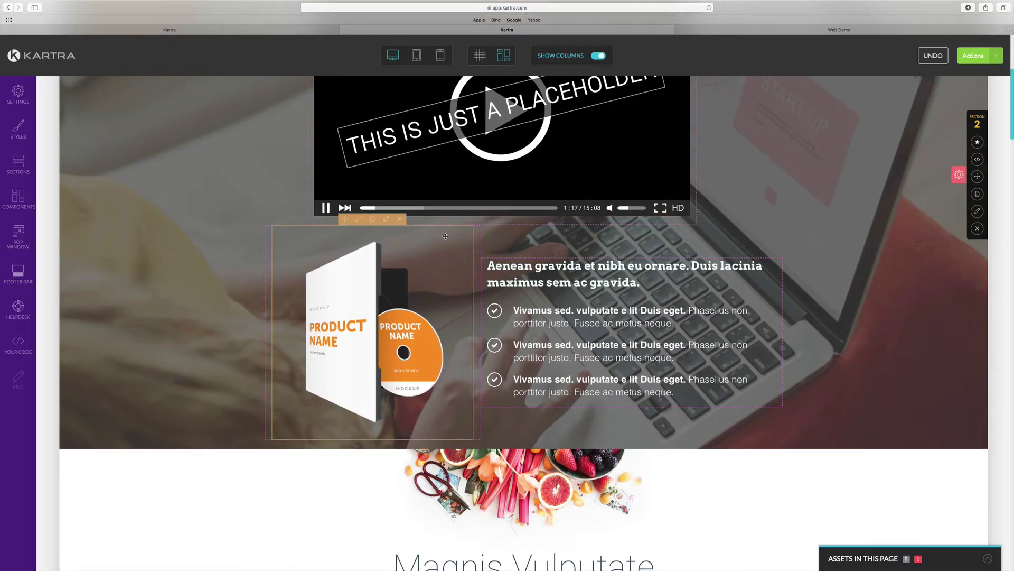
scroll(445, 237, down, 1)
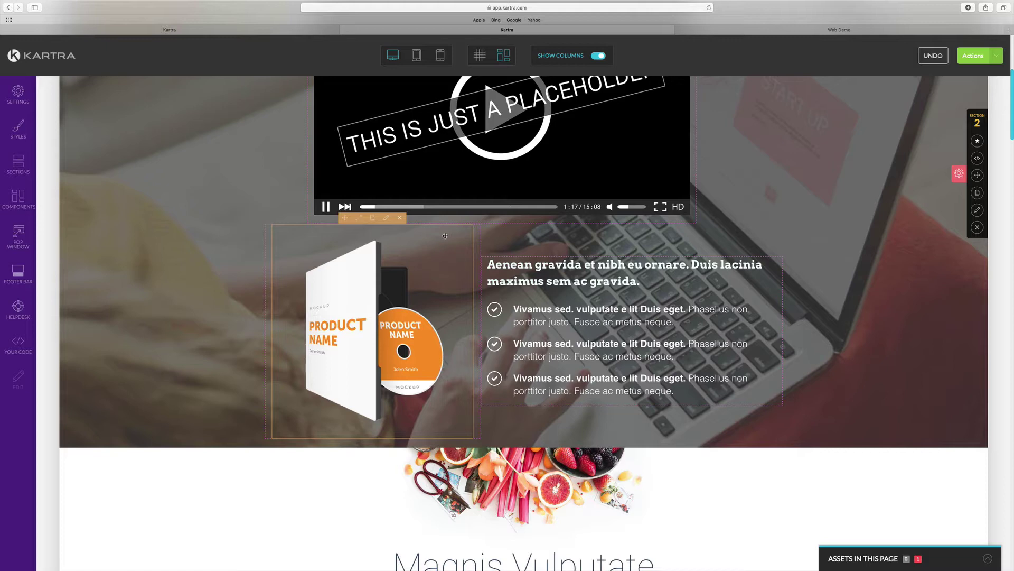
scroll(446, 236, up, 5)
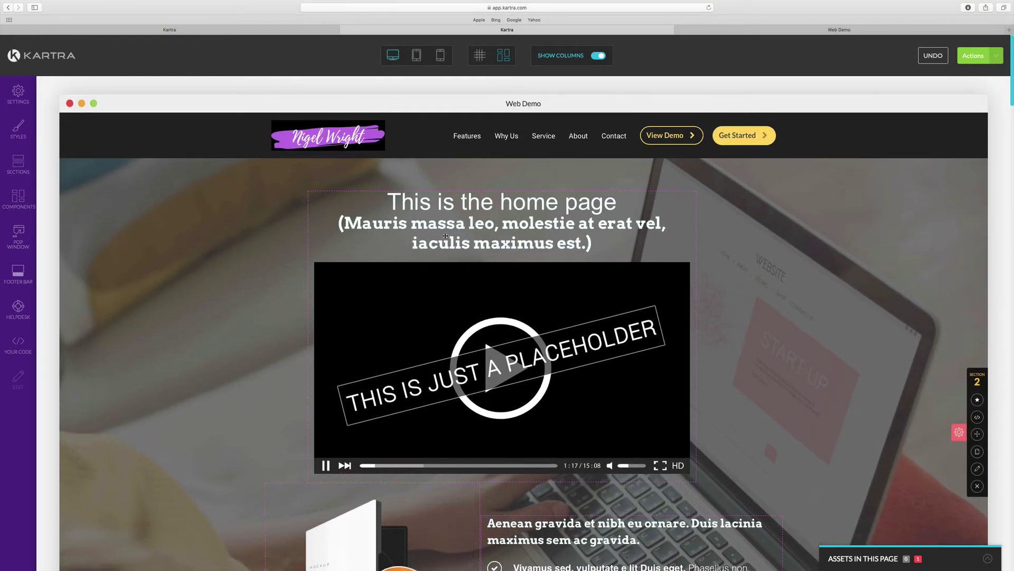
scroll(445, 236, down, 3)
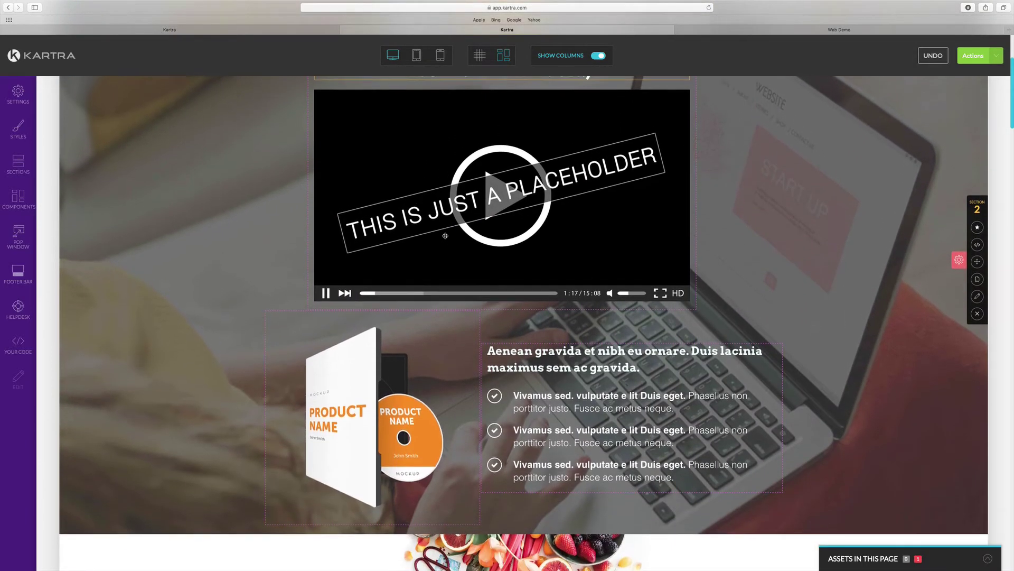
scroll(446, 235, down, 2)
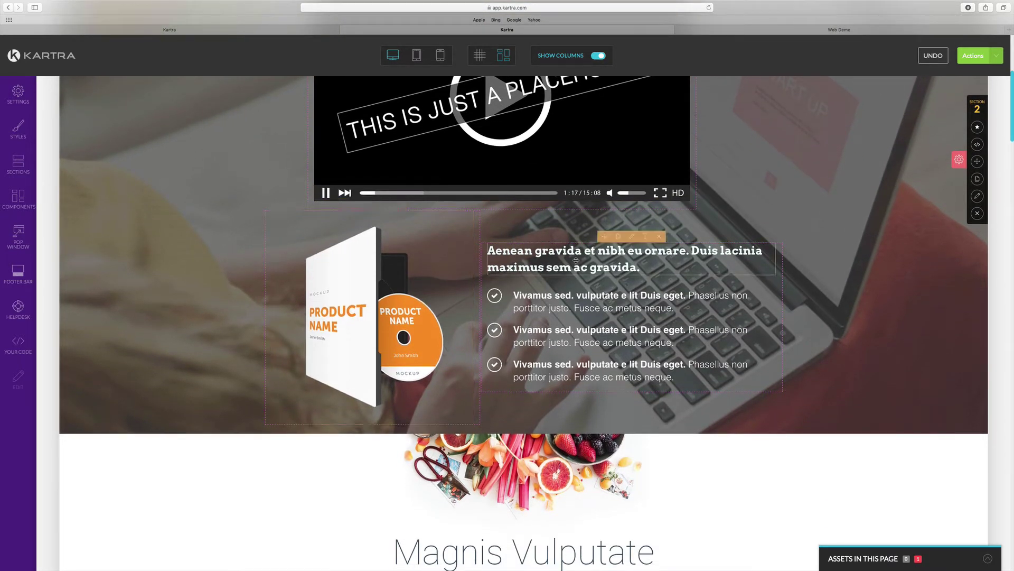
scroll(576, 261, down, 1)
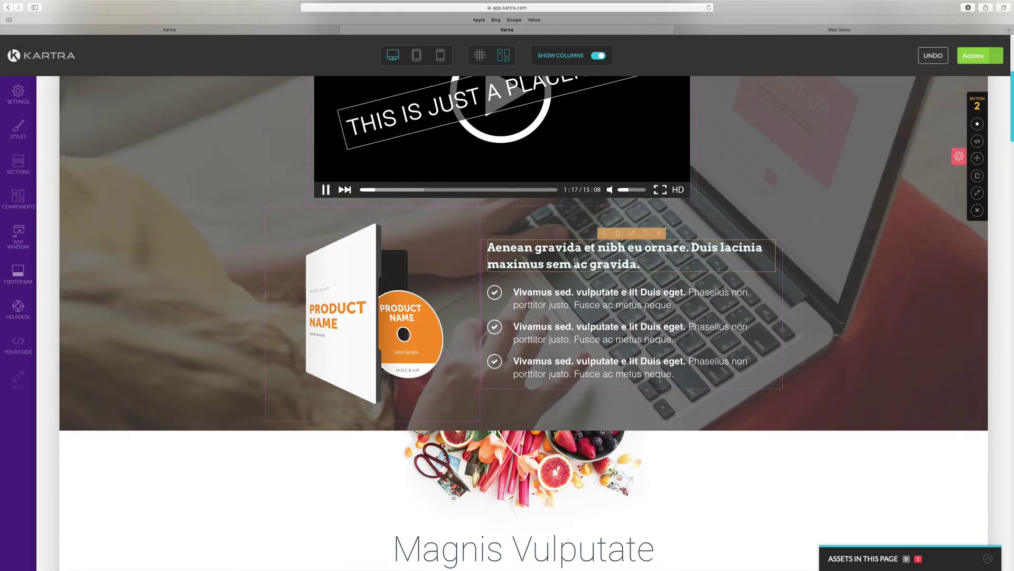
scroll(576, 260, down, 7)
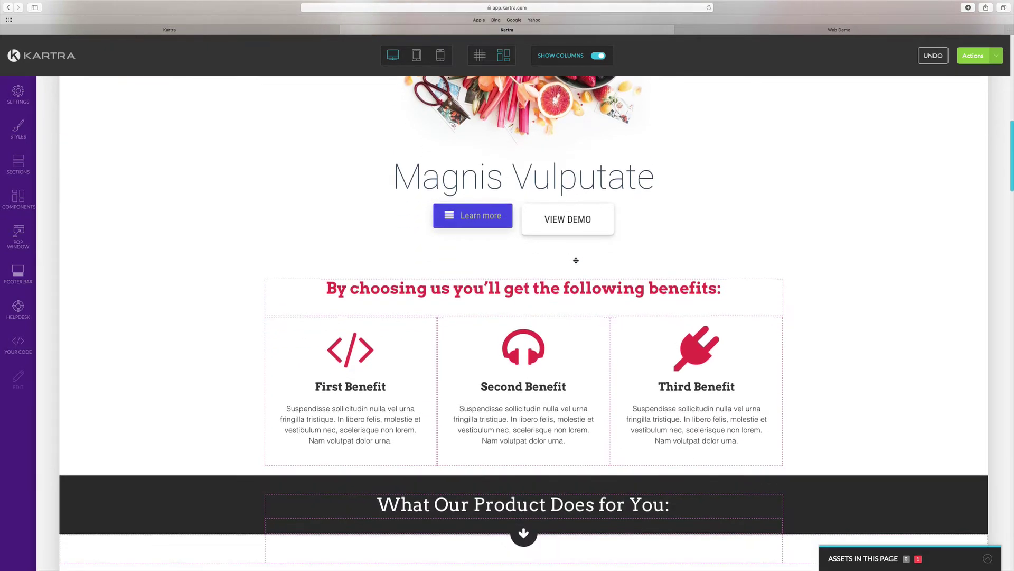
scroll(576, 260, down, 6)
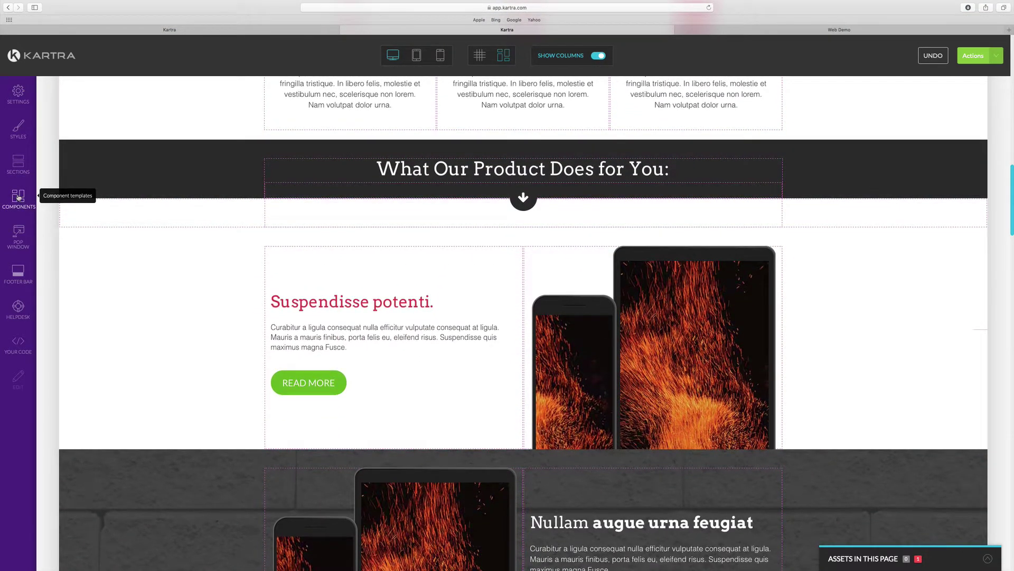
- Replace the tablet screen image beside the first "Suspendisse potenti." text with the library portrait of the man in a grey polo shirt
mouse_move(699, 266)
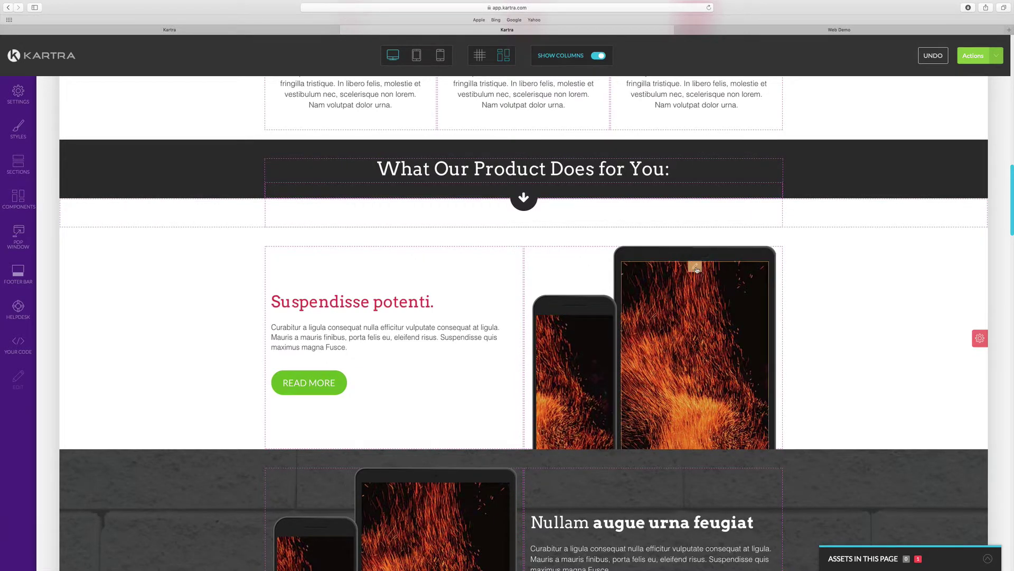
click(696, 268)
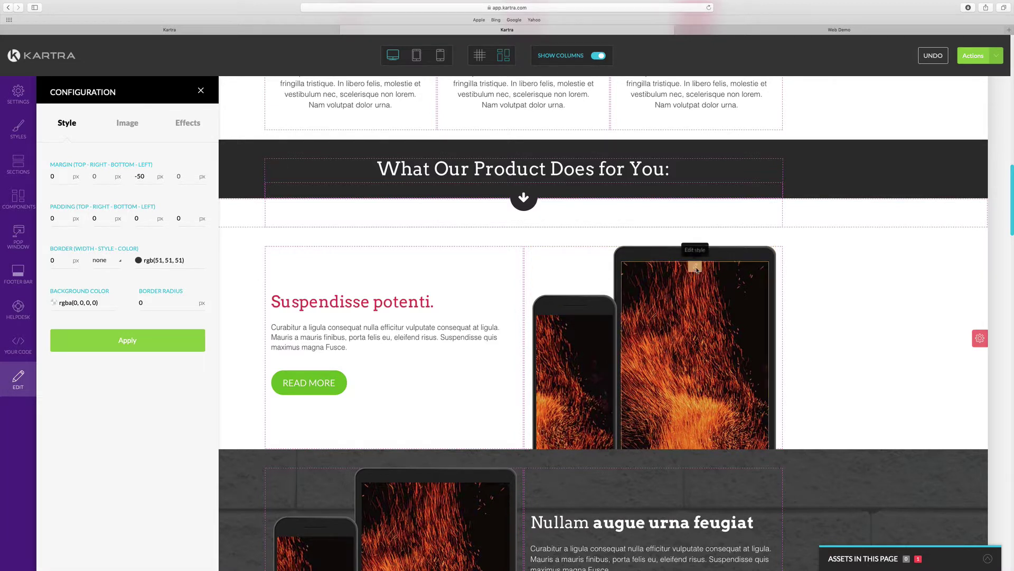
click(695, 267)
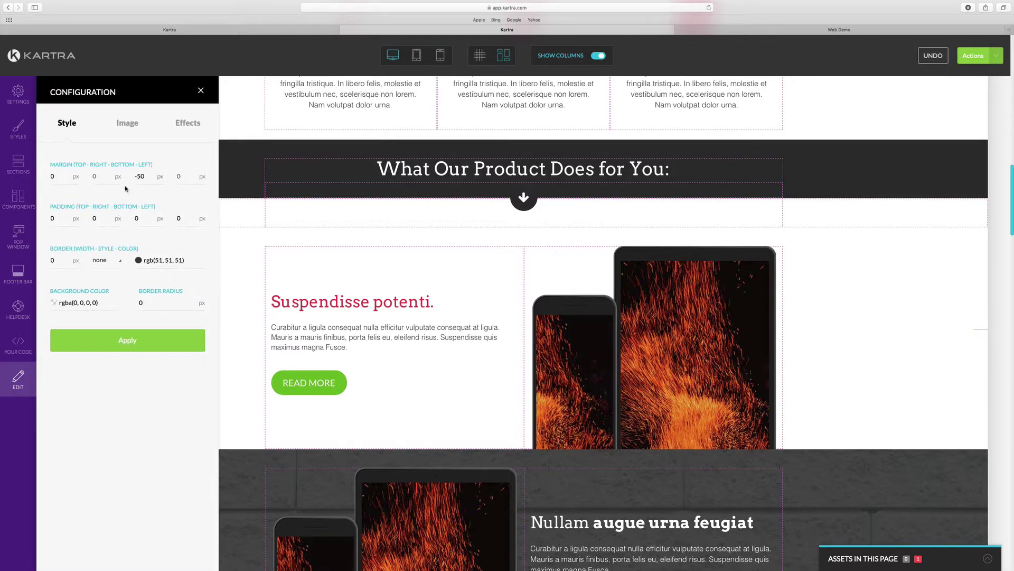
click(127, 123)
click(137, 212)
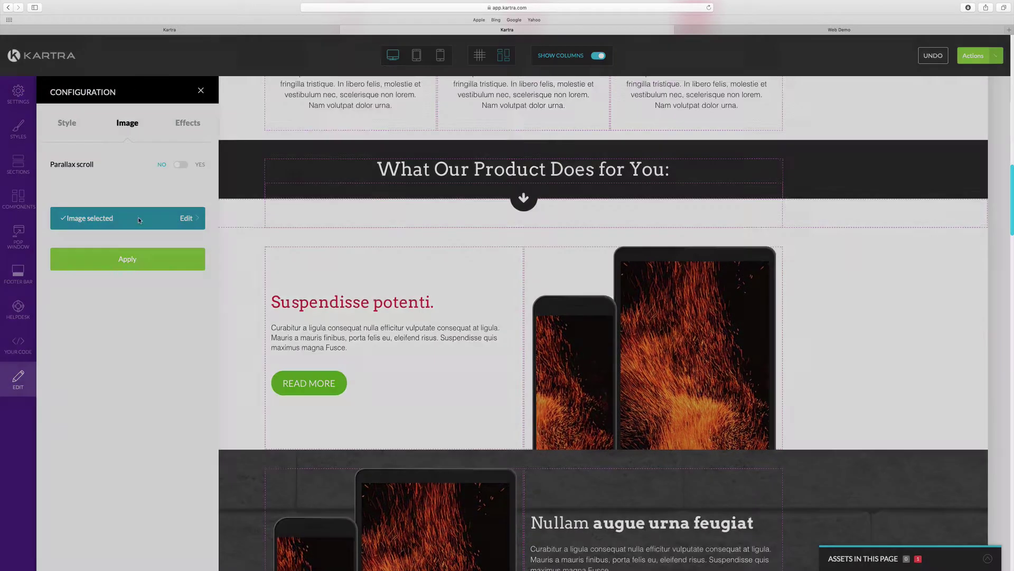
click(558, 352)
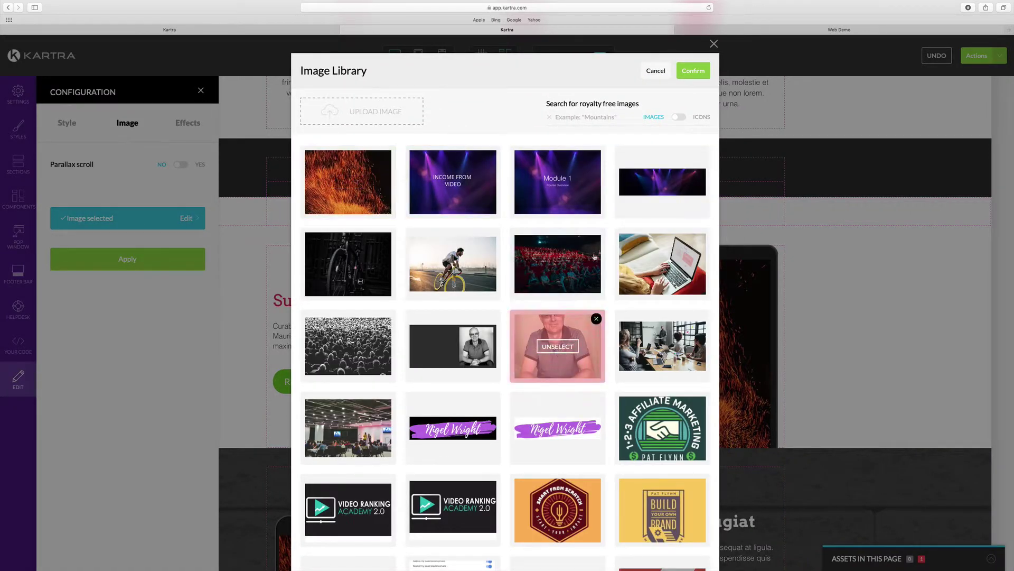
click(685, 72)
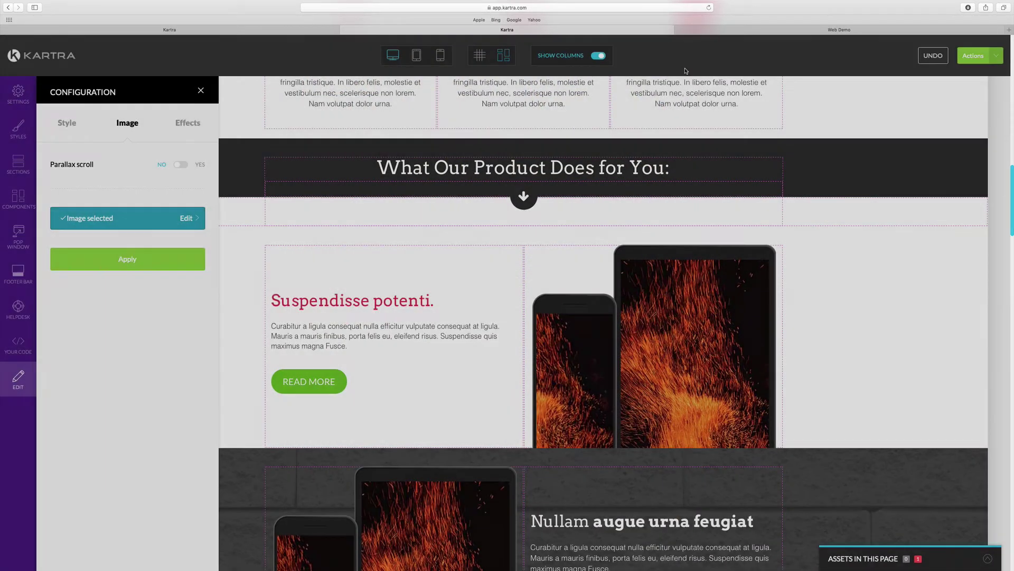
click(128, 268)
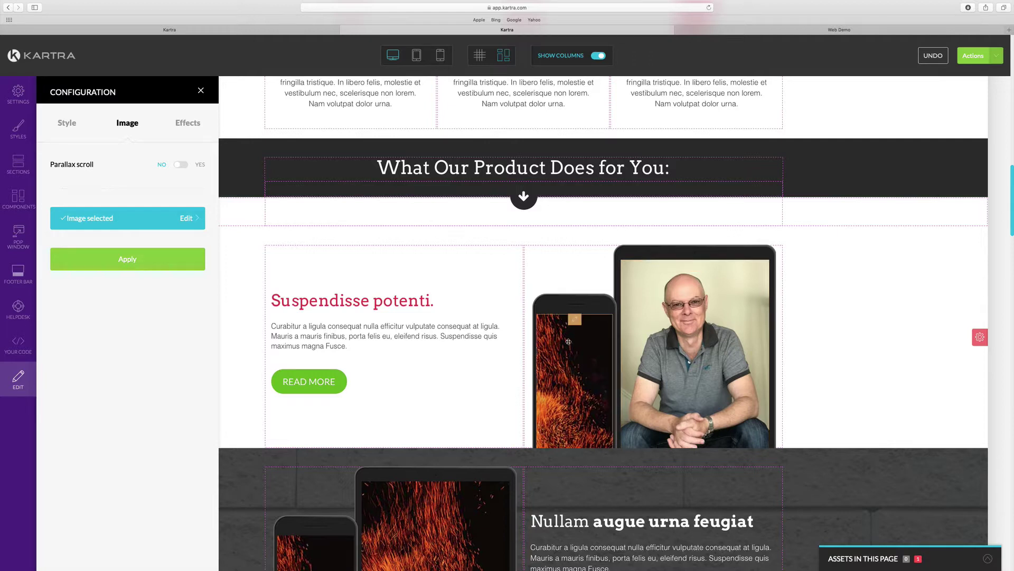
- Replace the phone screen image next to the tablet with the black-and-white crowd photo from the image library
scroll(574, 325, down, 1)
click(574, 315)
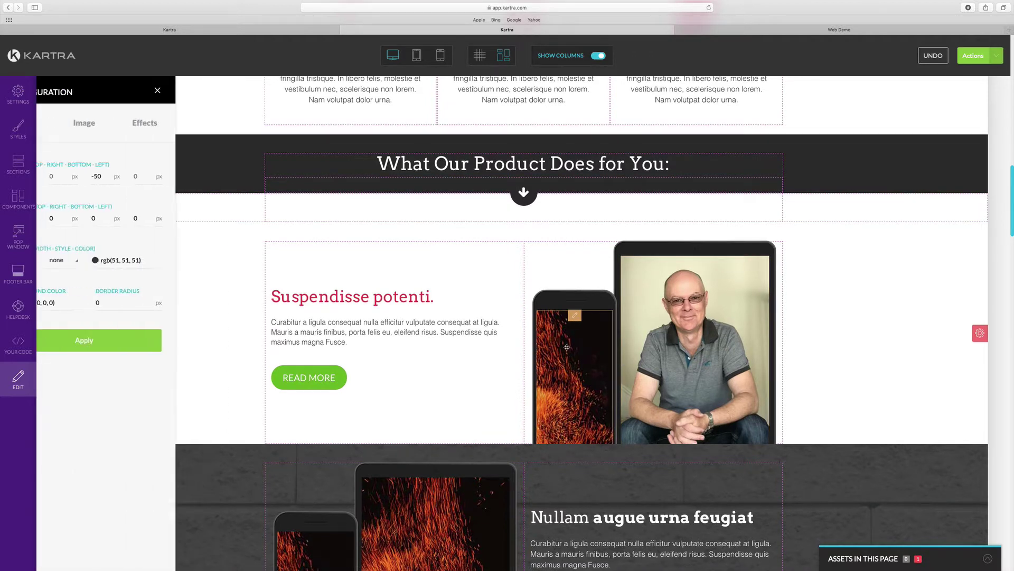
click(128, 124)
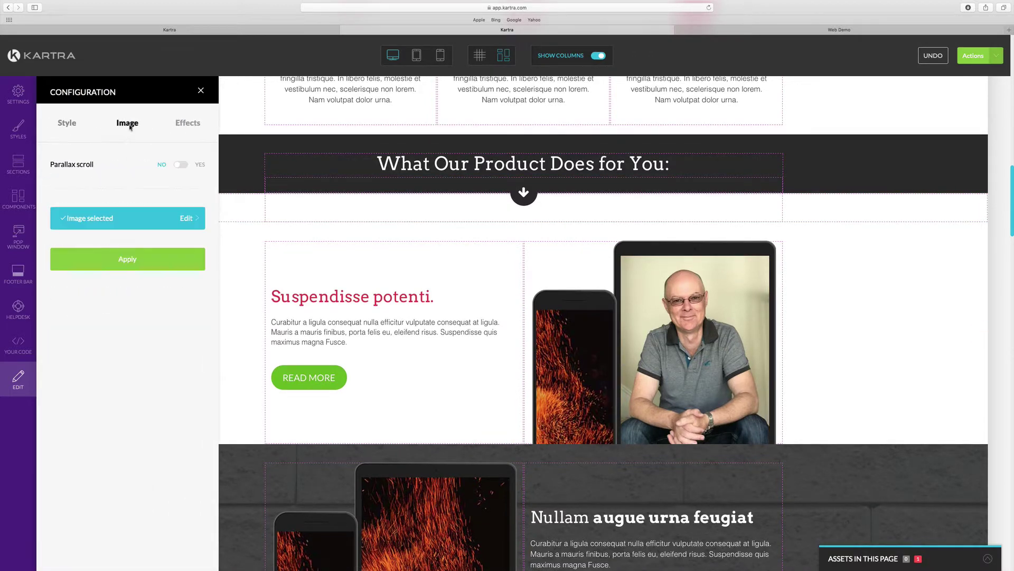
click(140, 216)
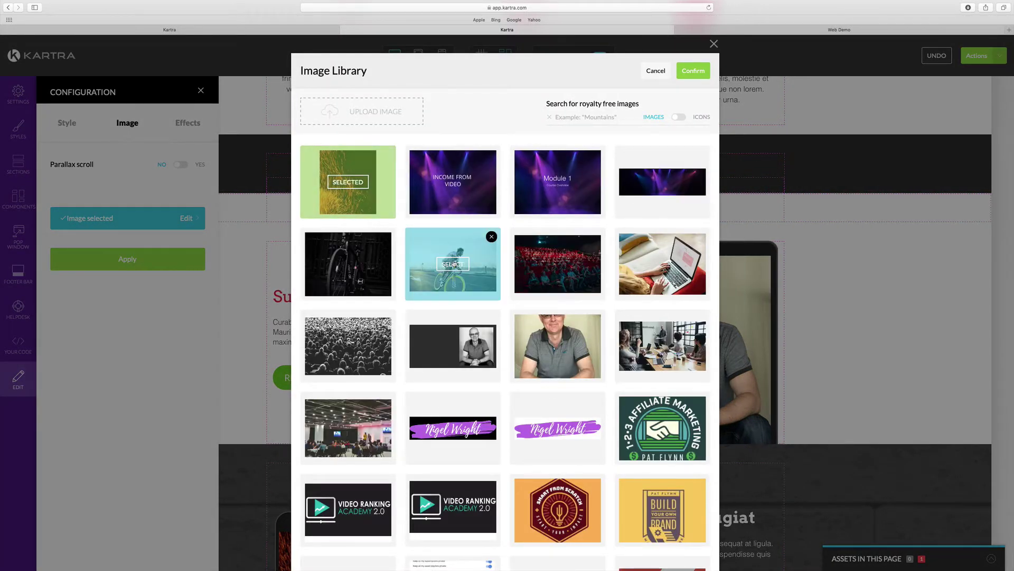
click(338, 349)
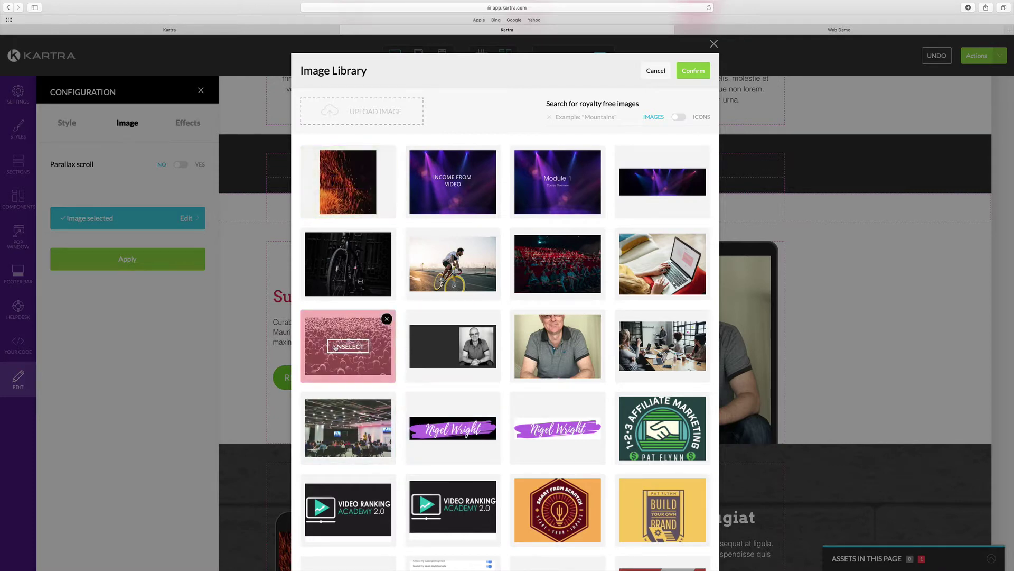
click(707, 70)
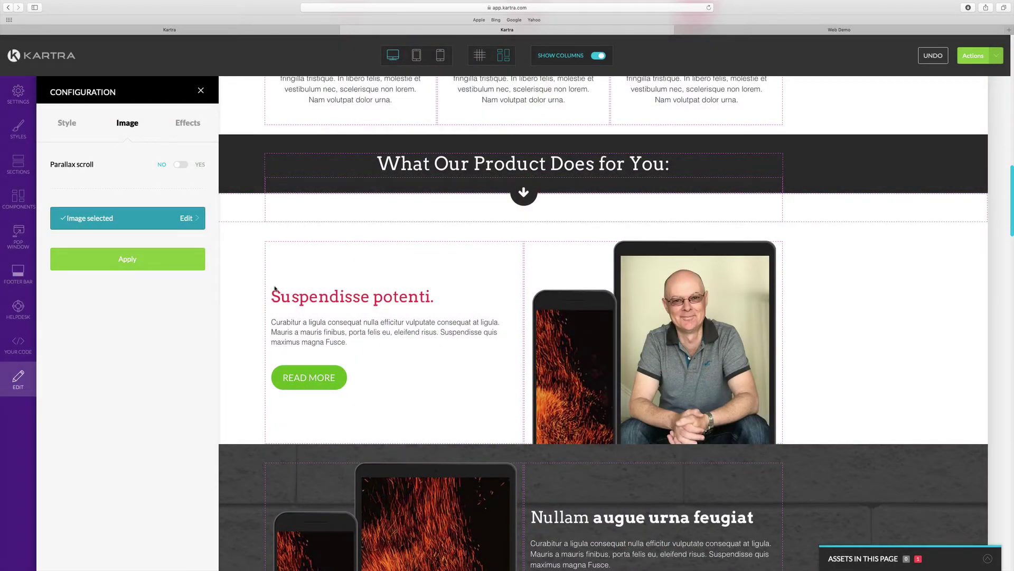
click(179, 266)
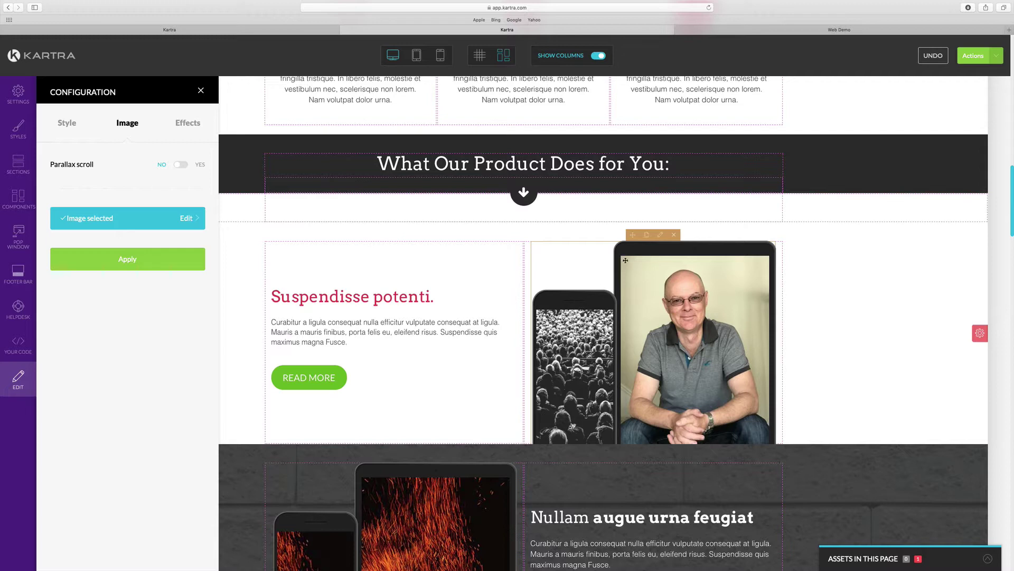
- Try moving the phone and tablet mockup into the column with the "Suspendisse potenti." text, and undo the move
drag(566, 295, 381, 291)
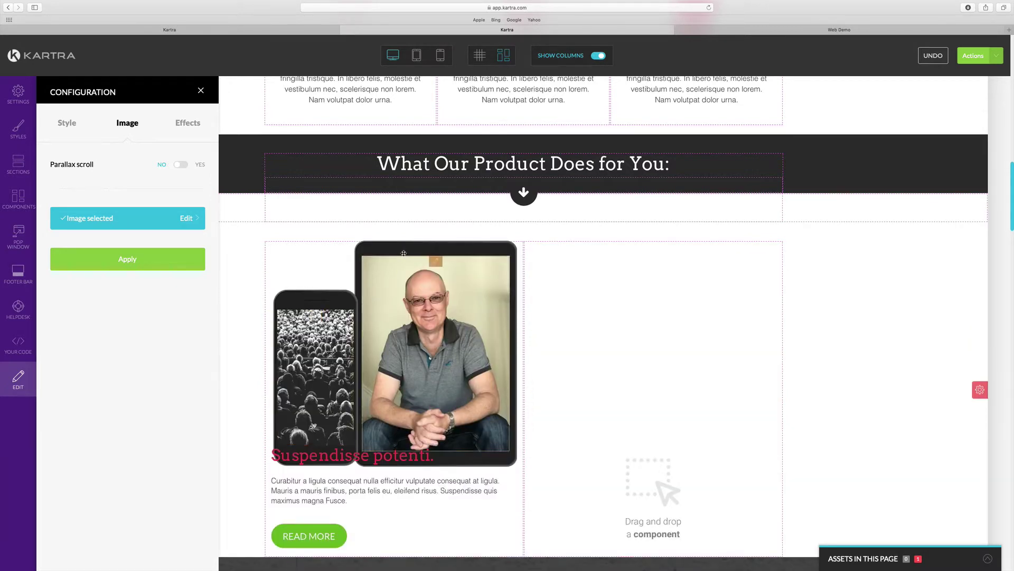
click(933, 55)
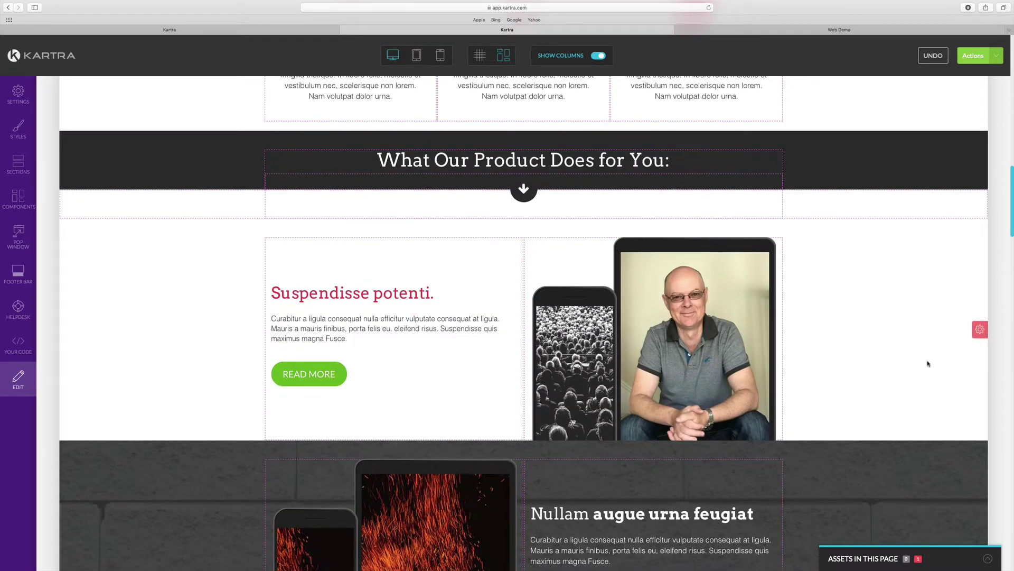
- Remove the background image from the dark "Nullam augue urna feugiat" section and apply the change
scroll(851, 405, down, 2)
scroll(851, 405, down, 5)
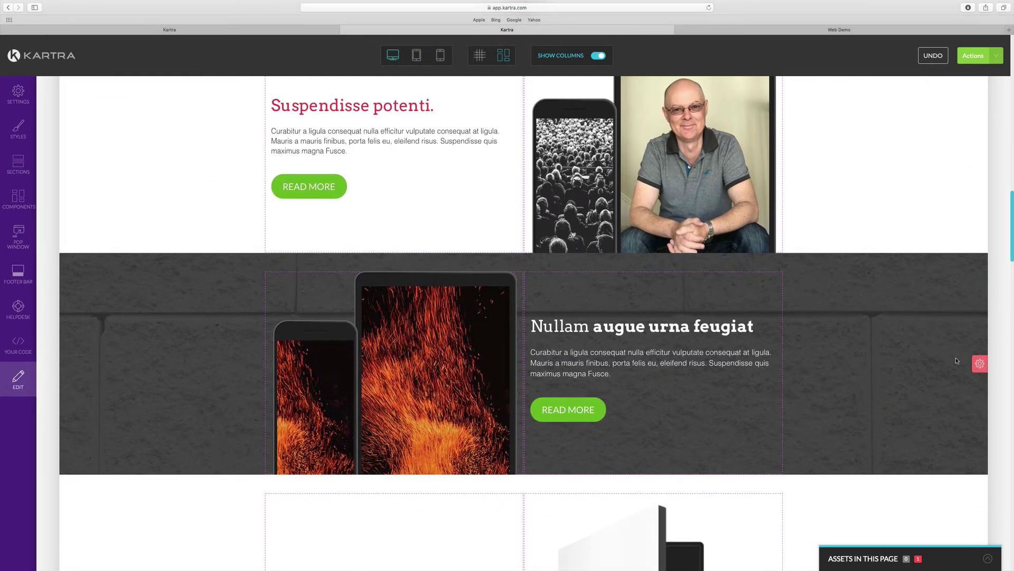
mouse_move(980, 365)
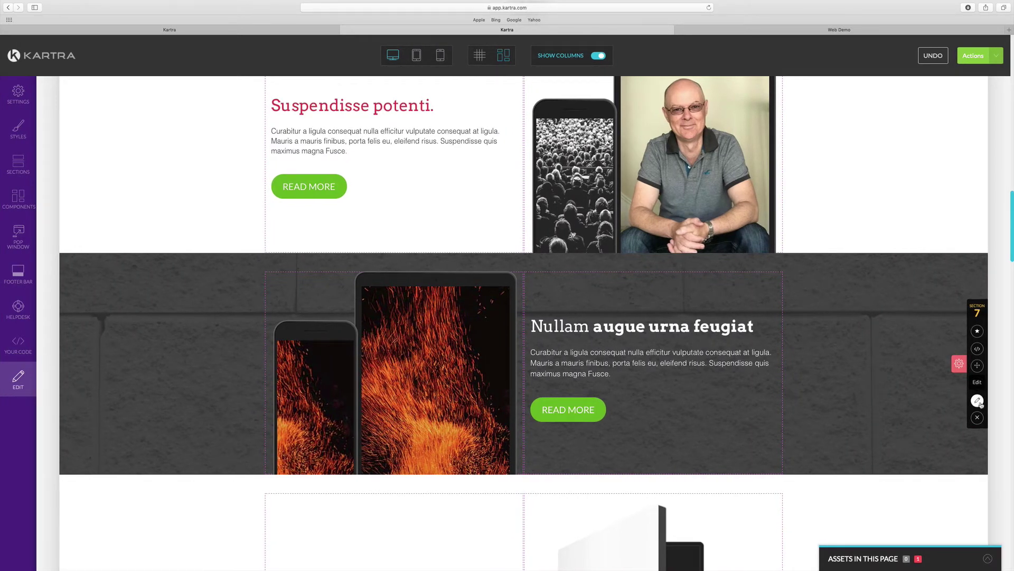
click(978, 400)
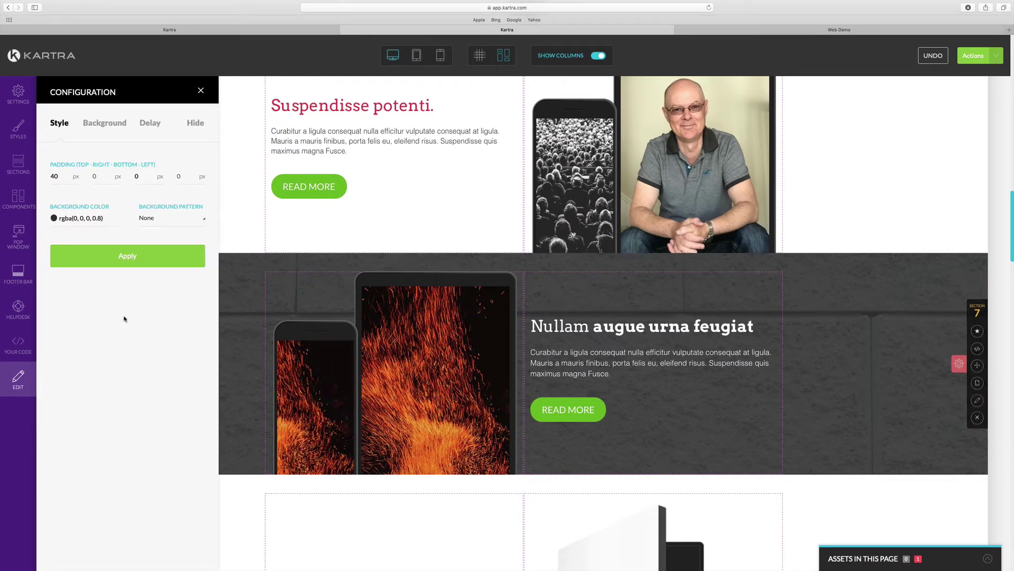
click(101, 125)
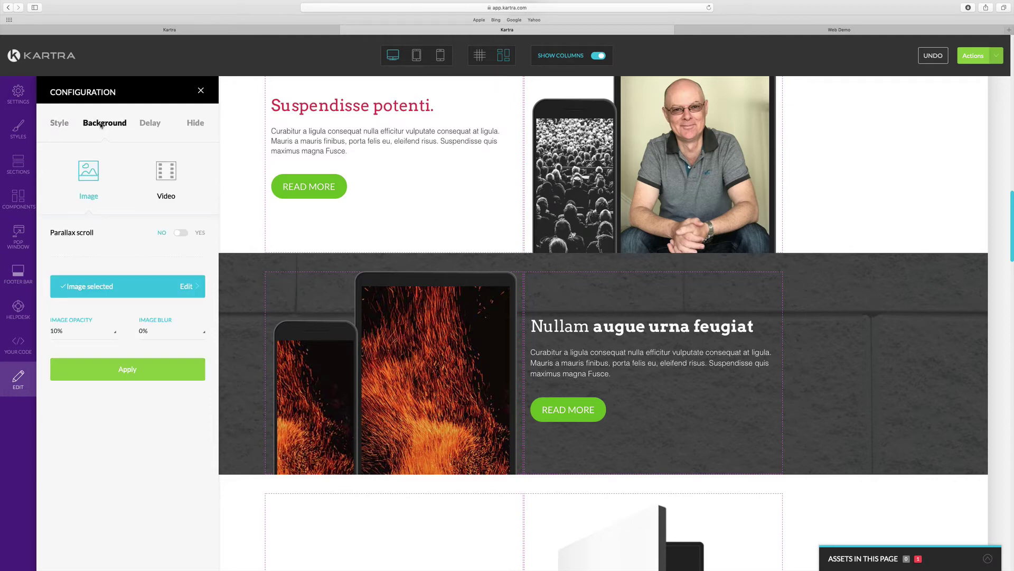
click(126, 286)
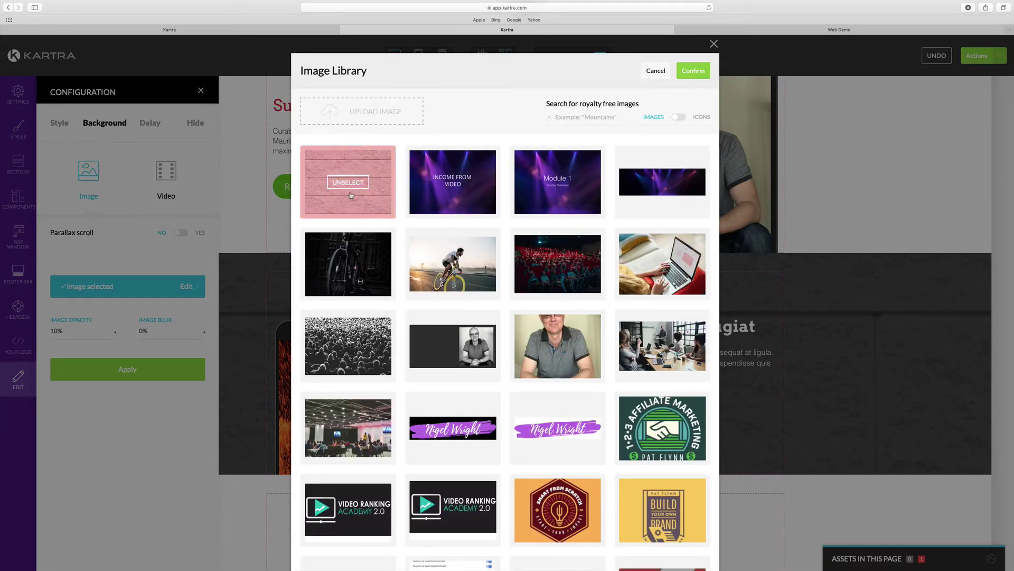
click(351, 195)
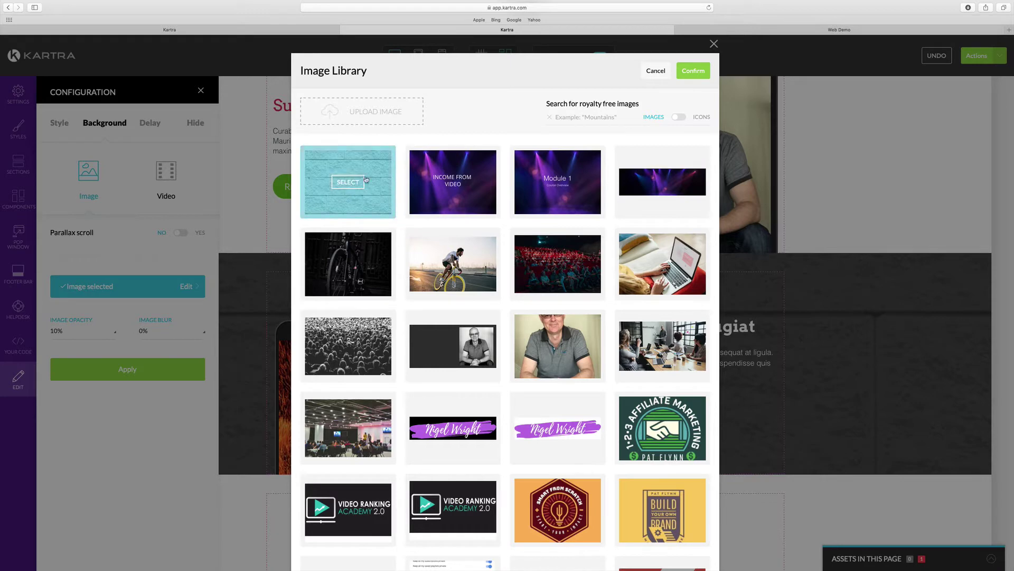
click(693, 71)
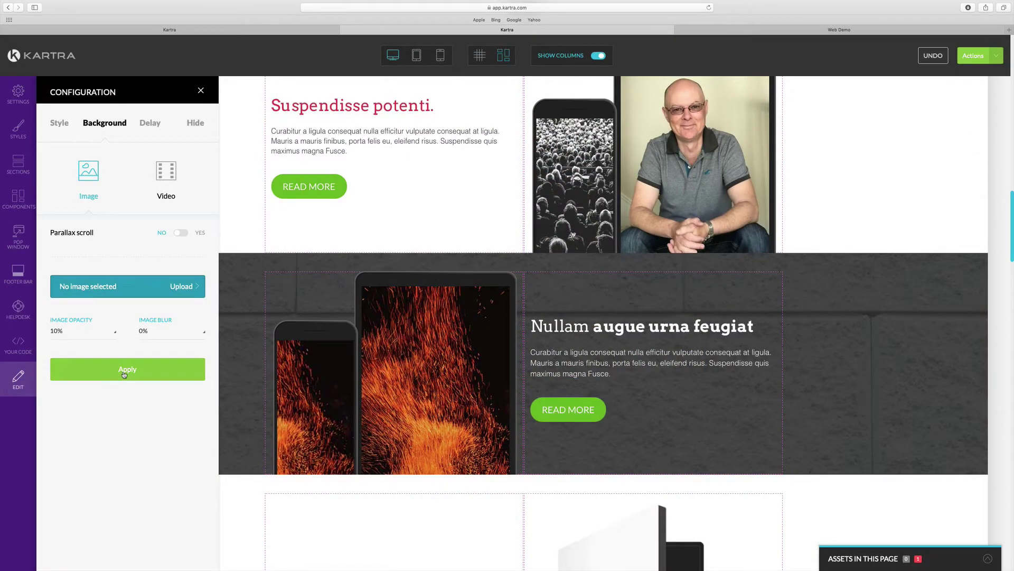
click(124, 373)
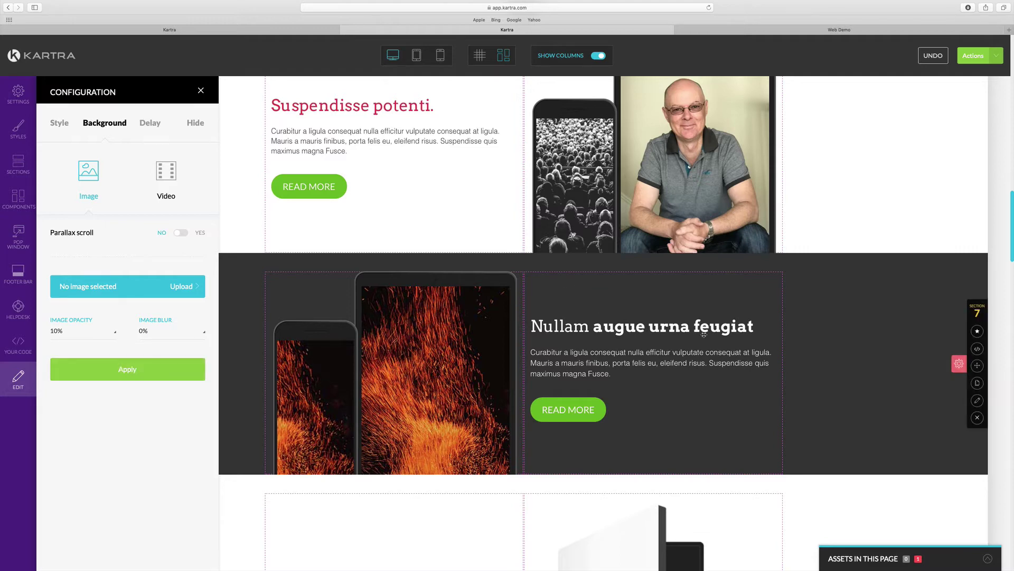
scroll(836, 362, down, 15)
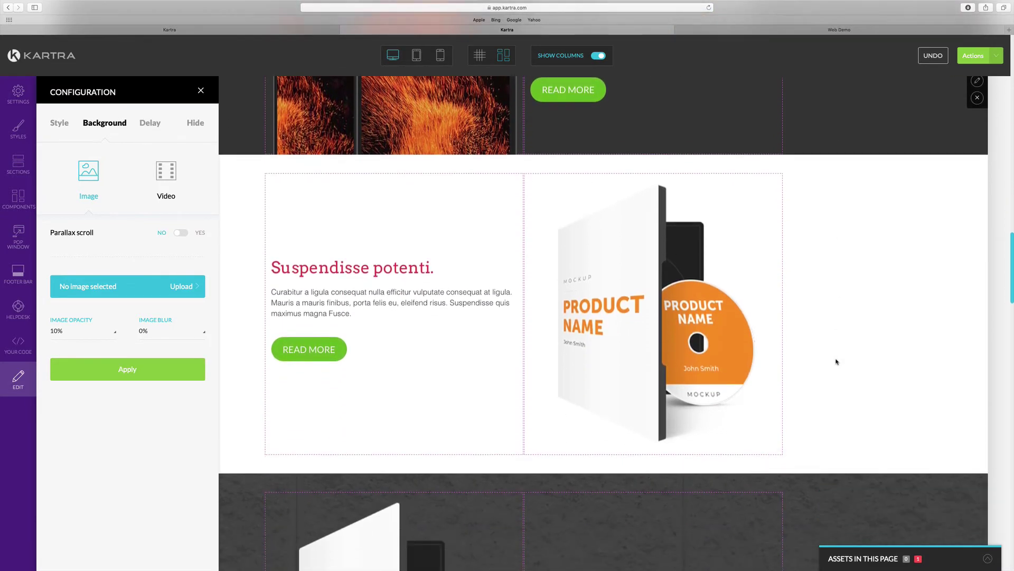
- Insert the light "Enim ante Condimentum" features block with four white boxes directly above the customer testimonials section
scroll(836, 362, down, 5)
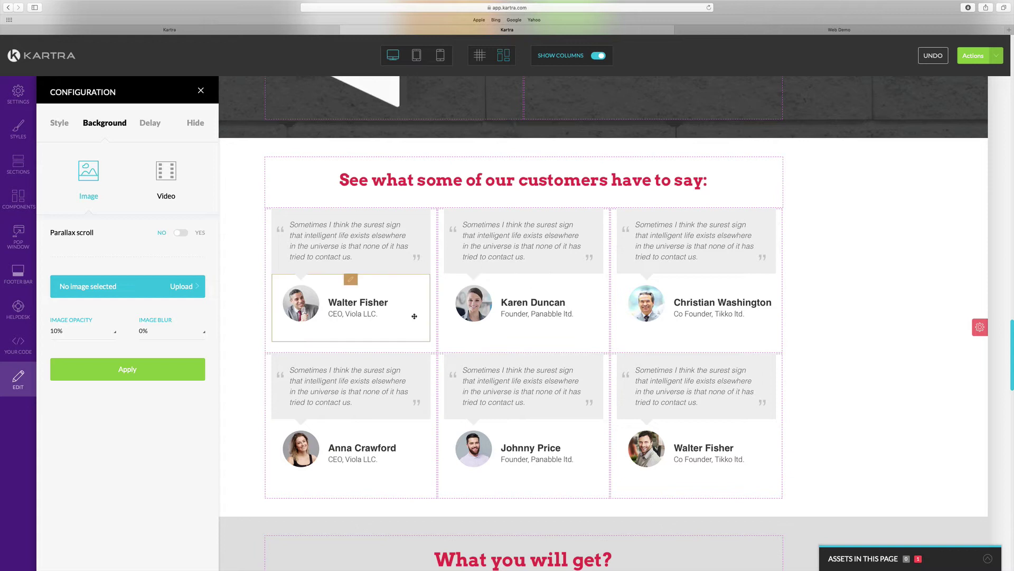
click(19, 165)
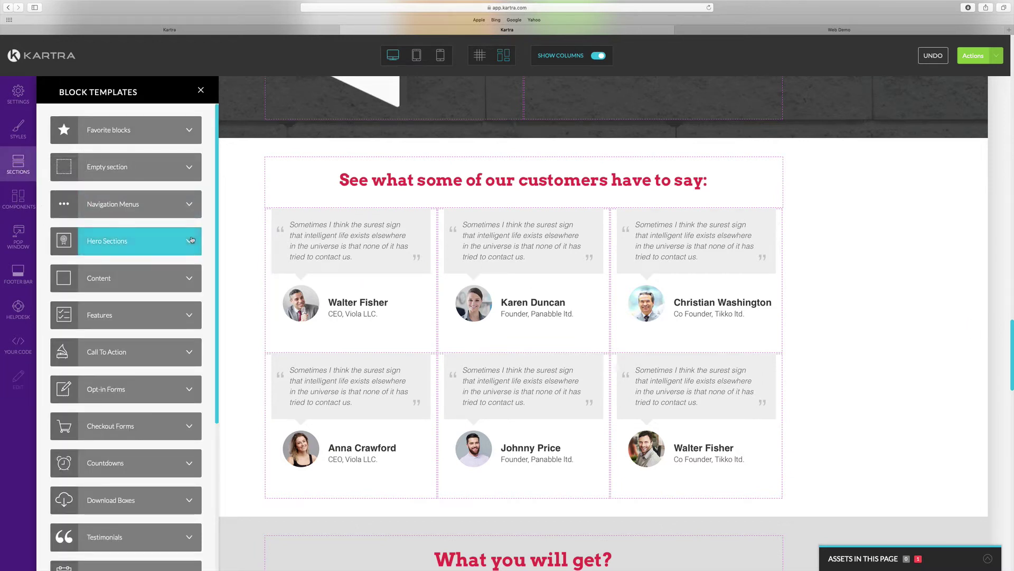
click(180, 319)
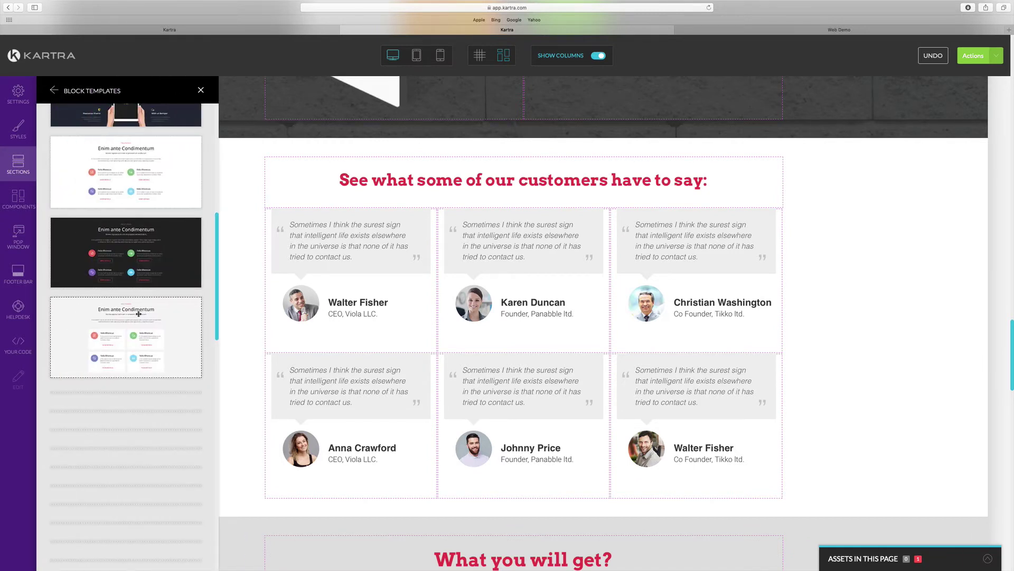
scroll(138, 314, down, 1)
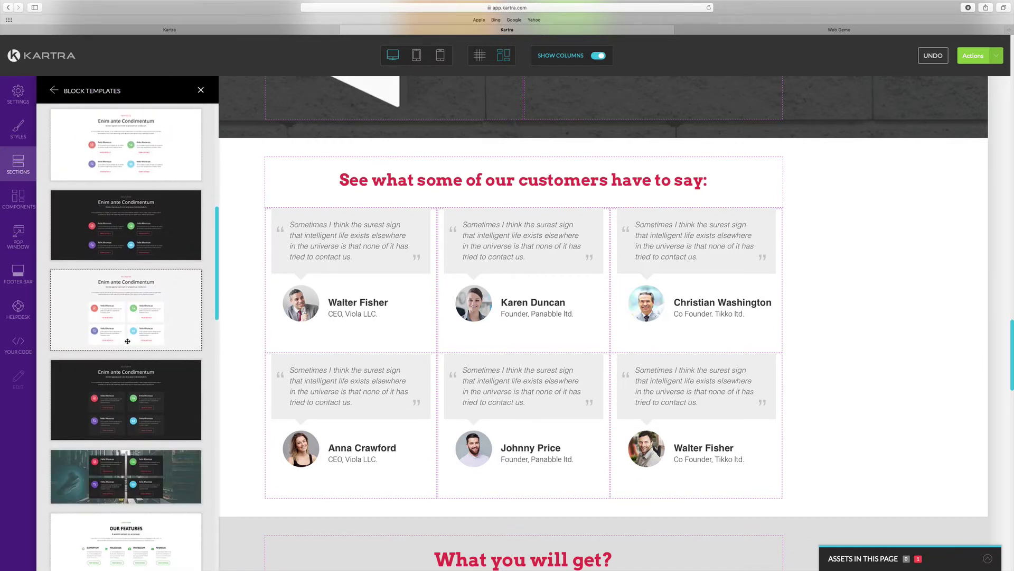
drag(166, 296, 477, 179)
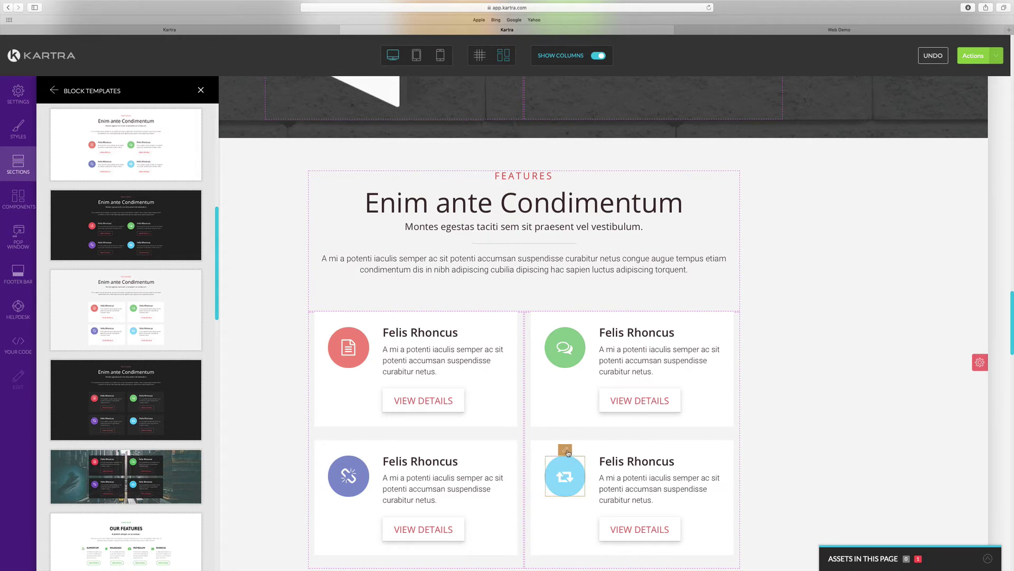
- Open the light blue retweet icon's settings, and clone the first "Felis Rhoncus" box in each column of the new features section
click(566, 452)
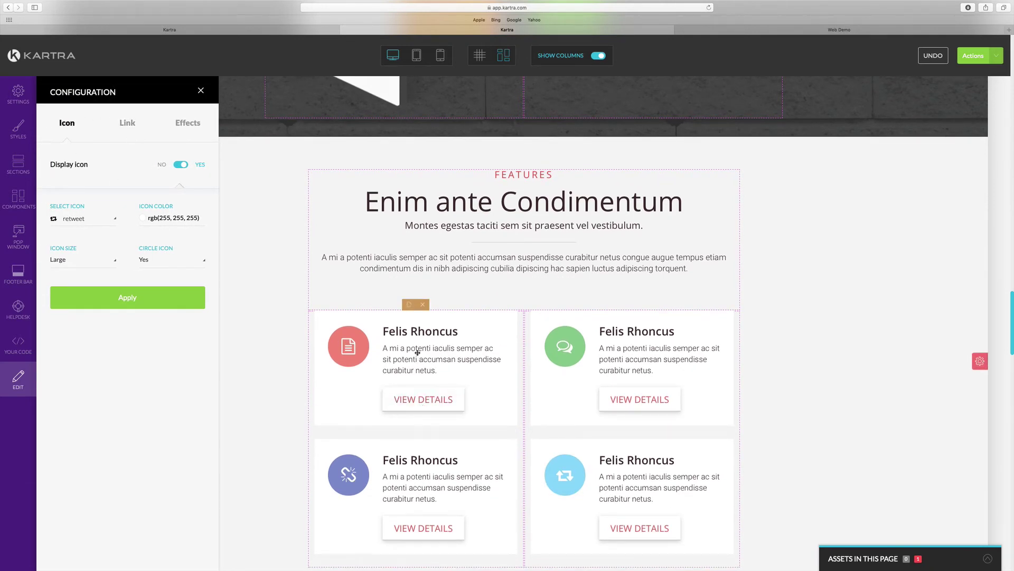
click(409, 306)
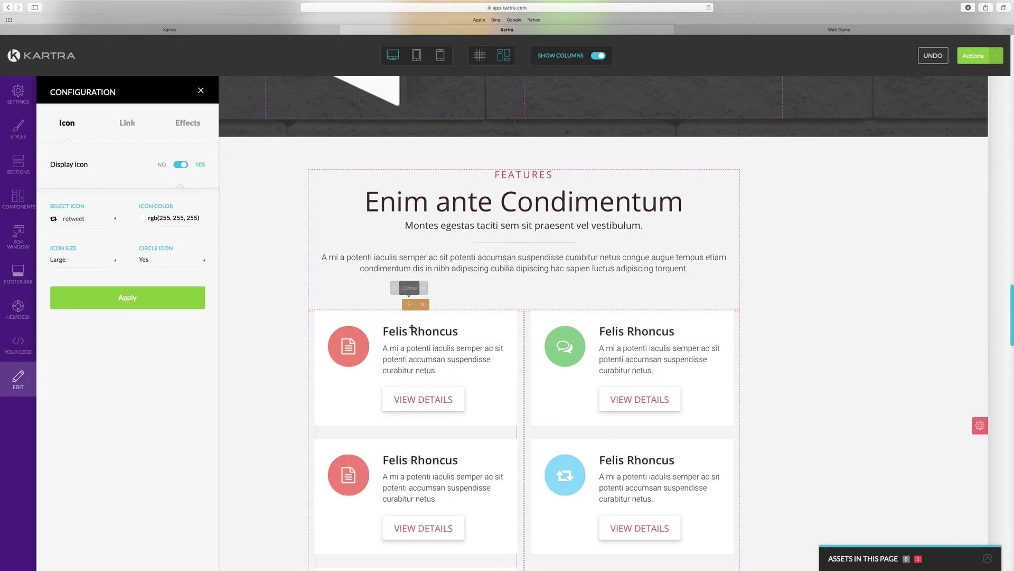
scroll(409, 309, down, 5)
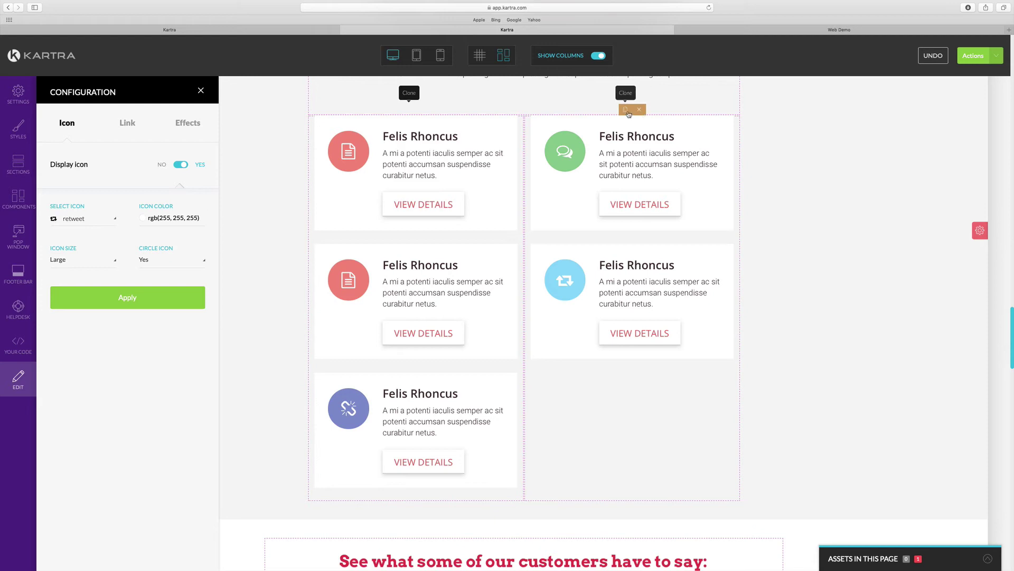
click(626, 109)
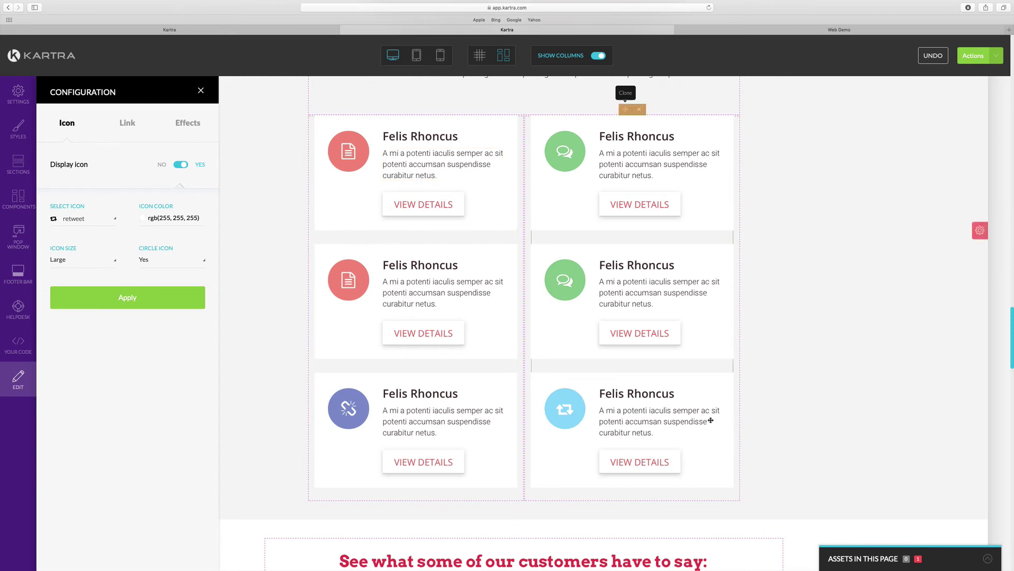
- Review the page from the product mockup section through the features and testimonials to the "What you will get?" section
scroll(526, 343, down, 1)
scroll(525, 343, up, 5)
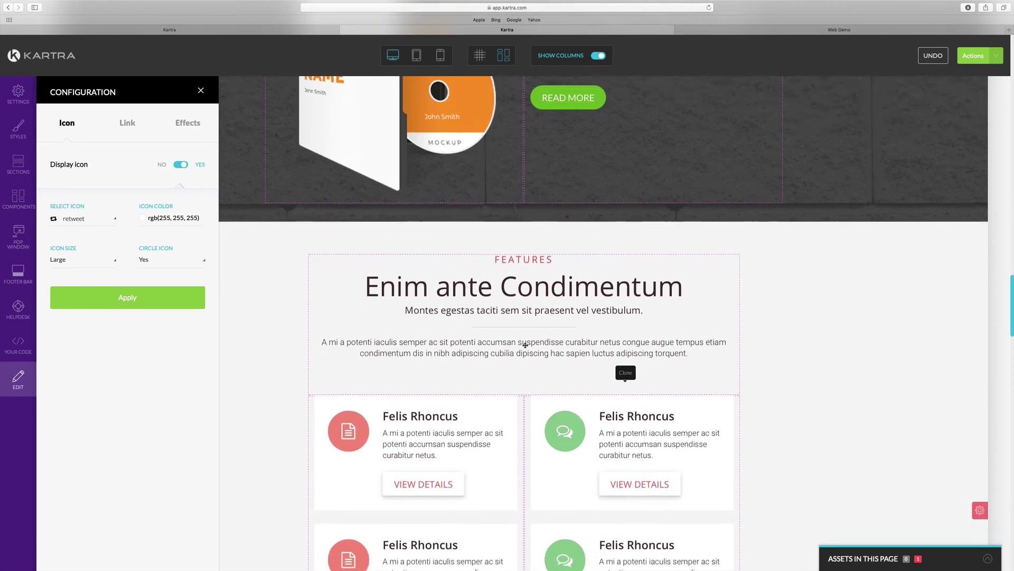
scroll(527, 346, up, 3)
scroll(574, 405, down, 12)
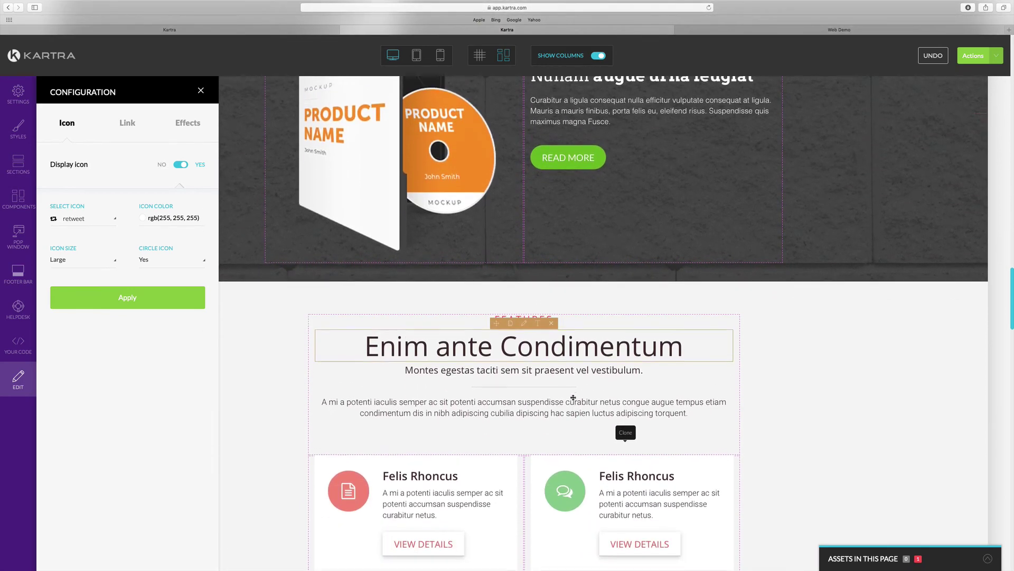
scroll(574, 398, down, 6)
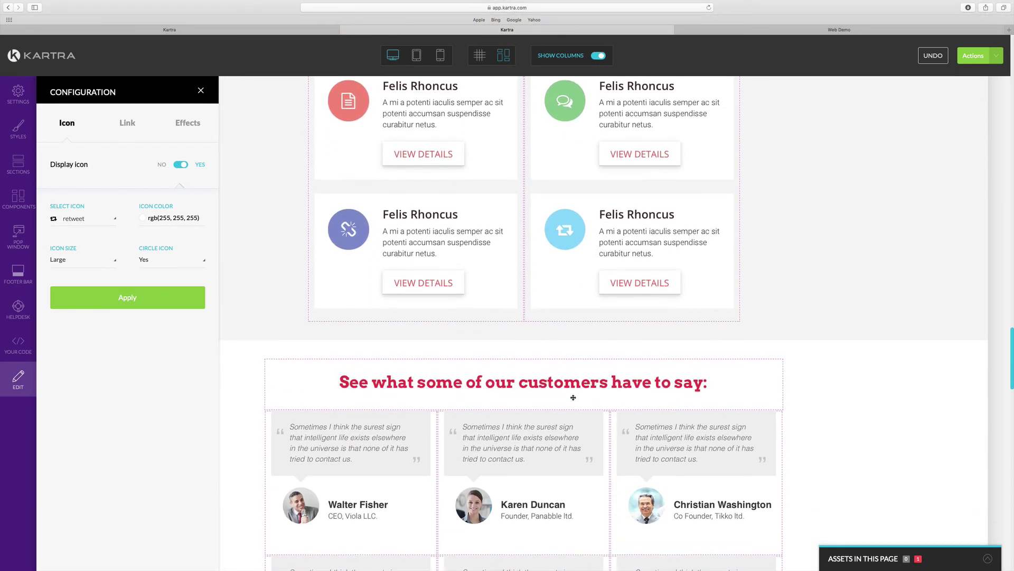
scroll(573, 398, down, 6)
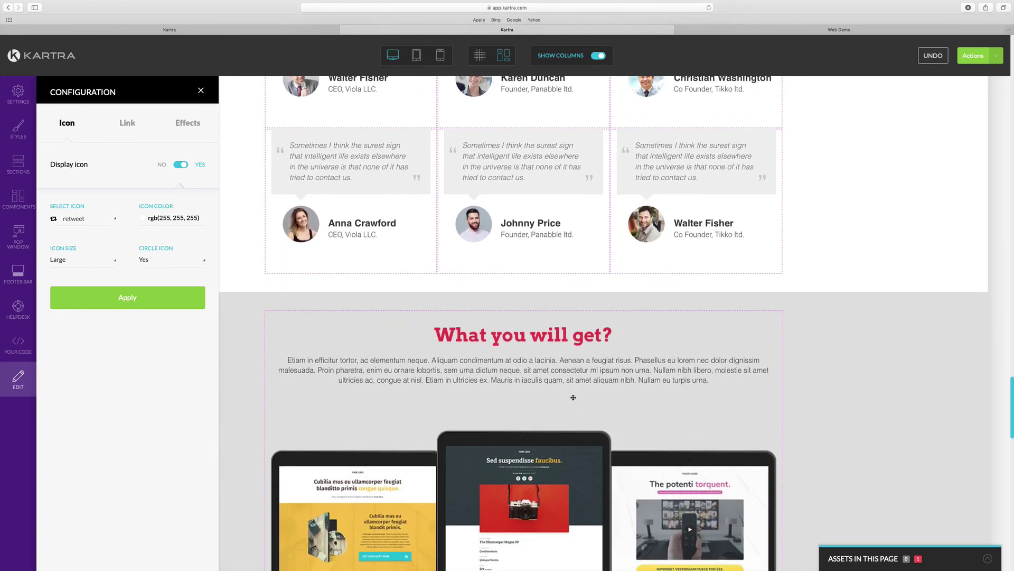
scroll(574, 397, up, 2)
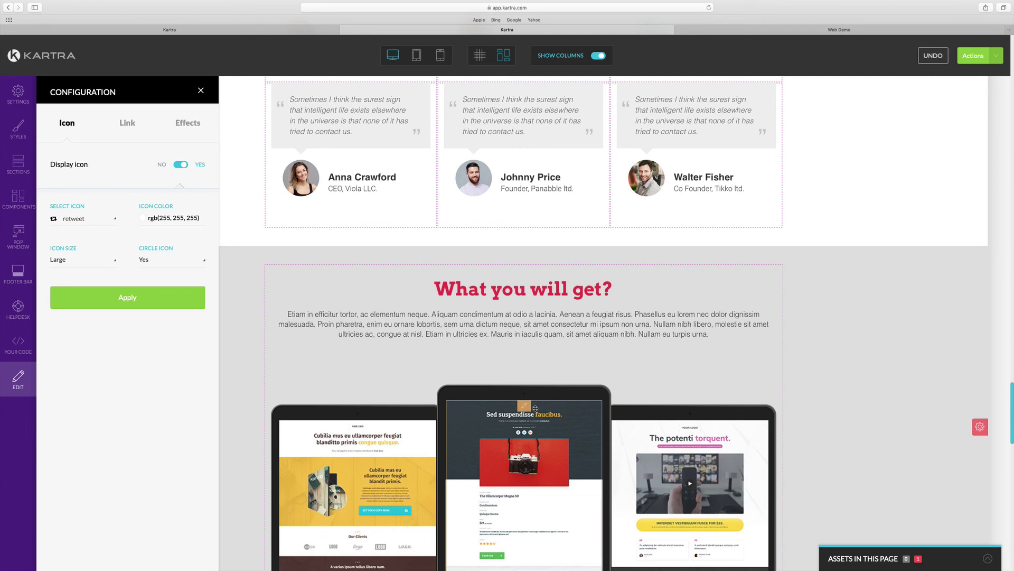
scroll(535, 408, up, 1)
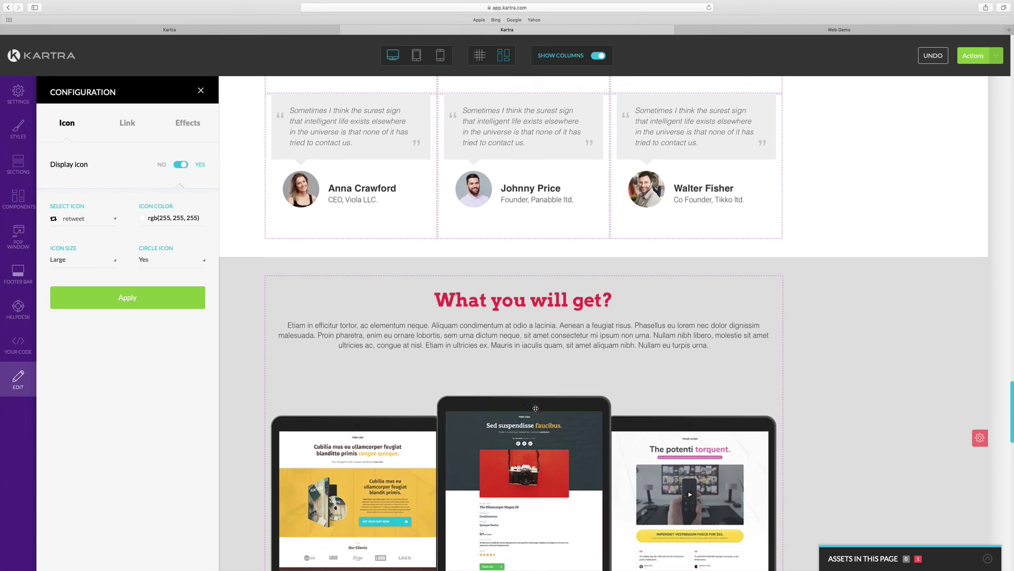